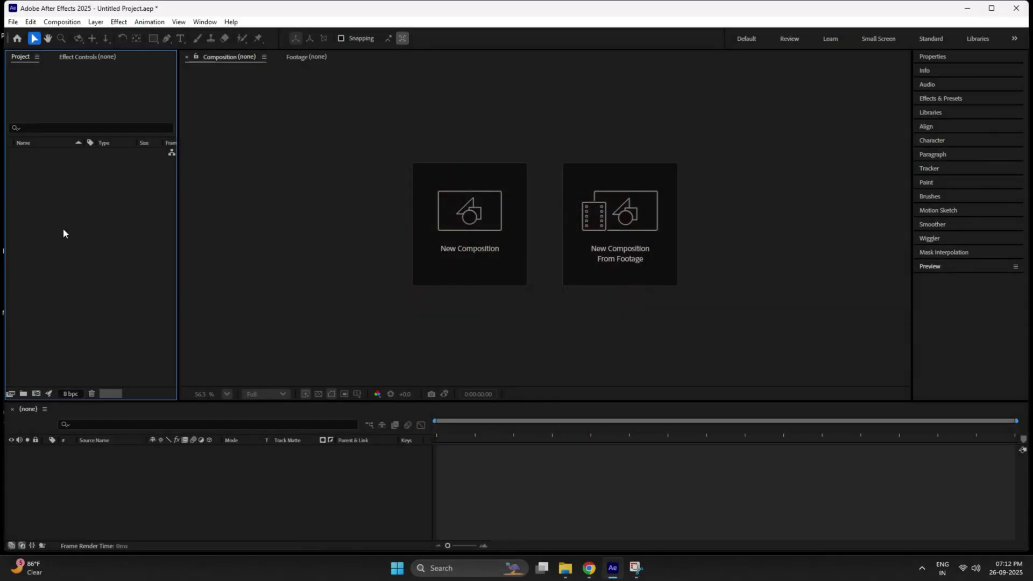
Import the logo reveal asset folder from the Desktop and start a new composition to be named logo.
double_click(63, 229)
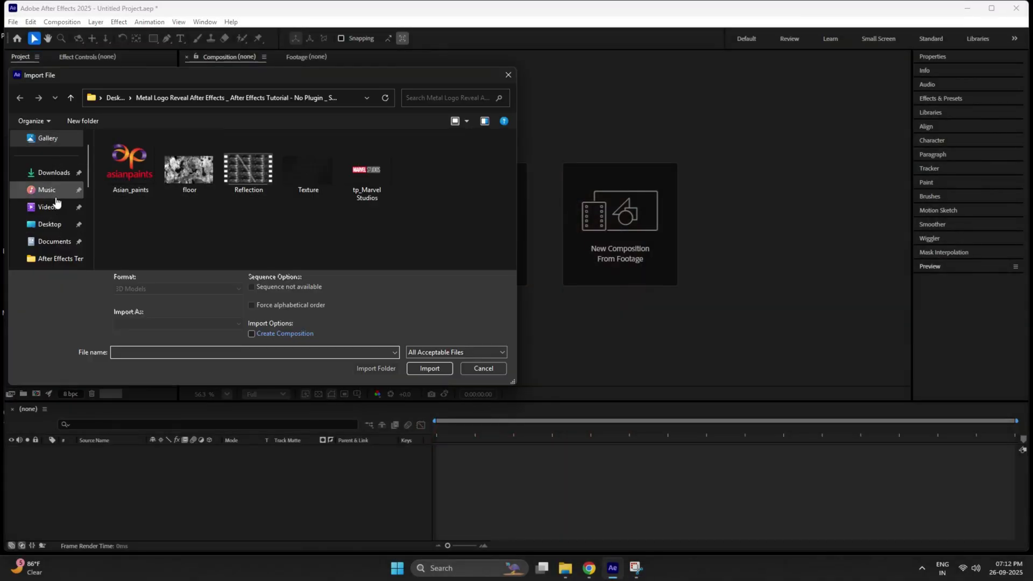
left_click(63, 226)
left_click(203, 153)
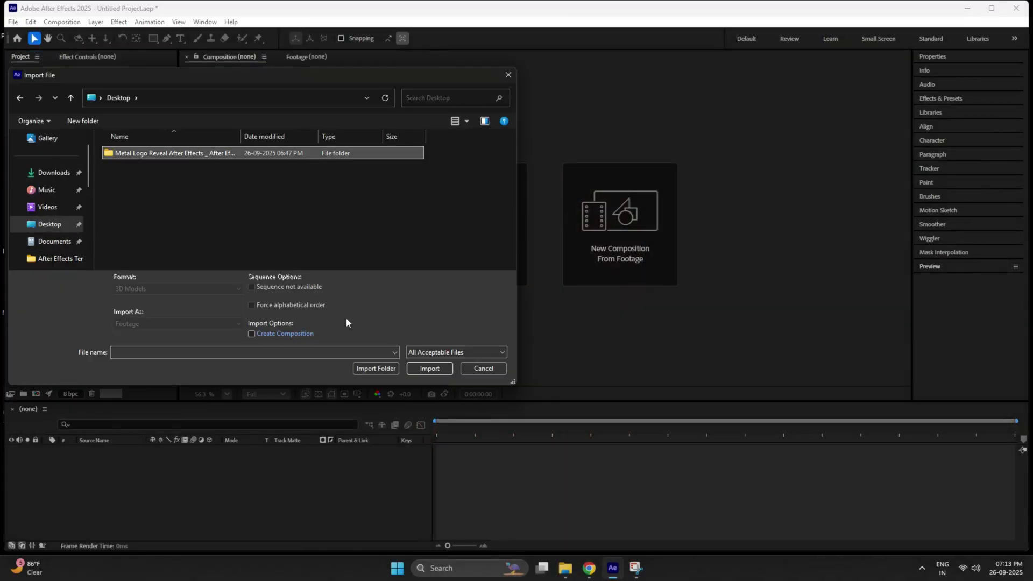
left_click(376, 368)
left_click(8, 153)
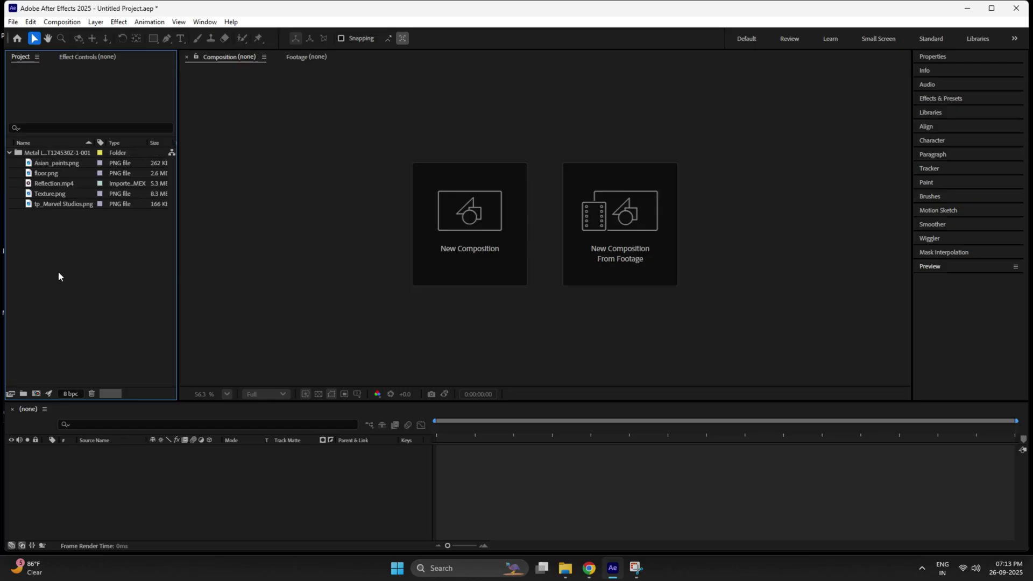
left_click(502, 200)
key("BackSpace")
type("logo")
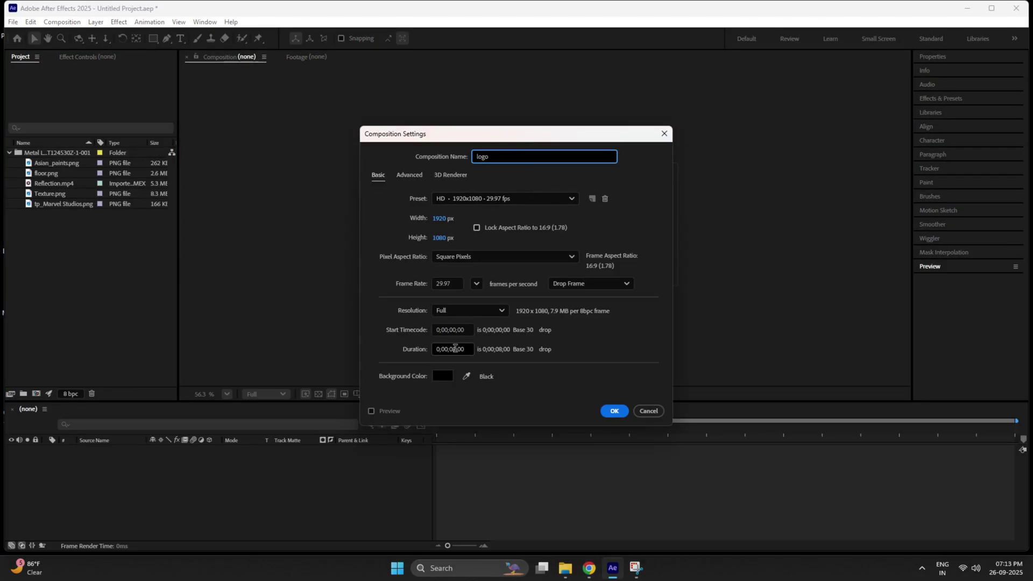
Create the logo composition and import the Xbox logo PNG from Downloads.
left_click(616, 412)
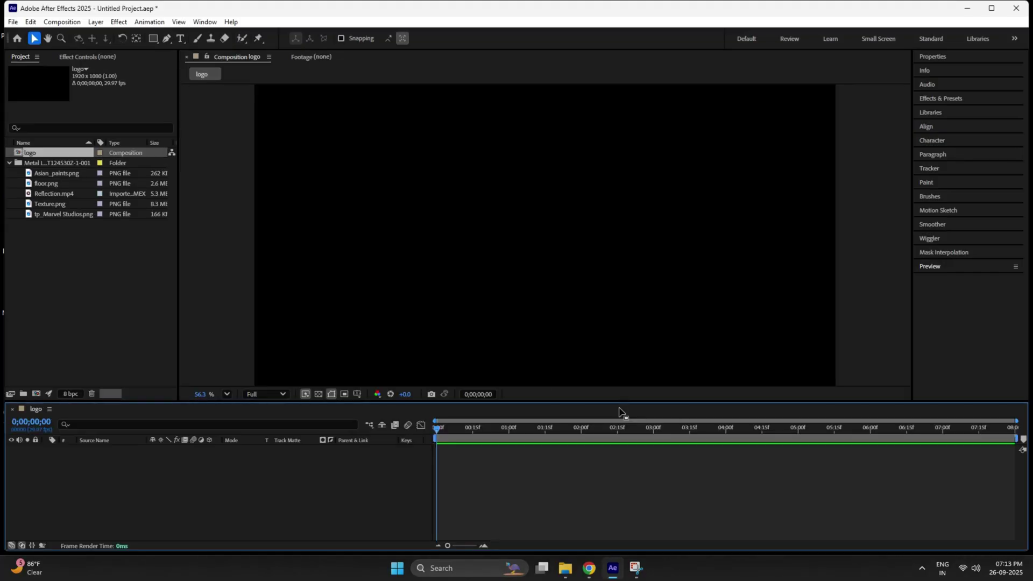
double_click(48, 228)
left_click(53, 172)
left_click(172, 168)
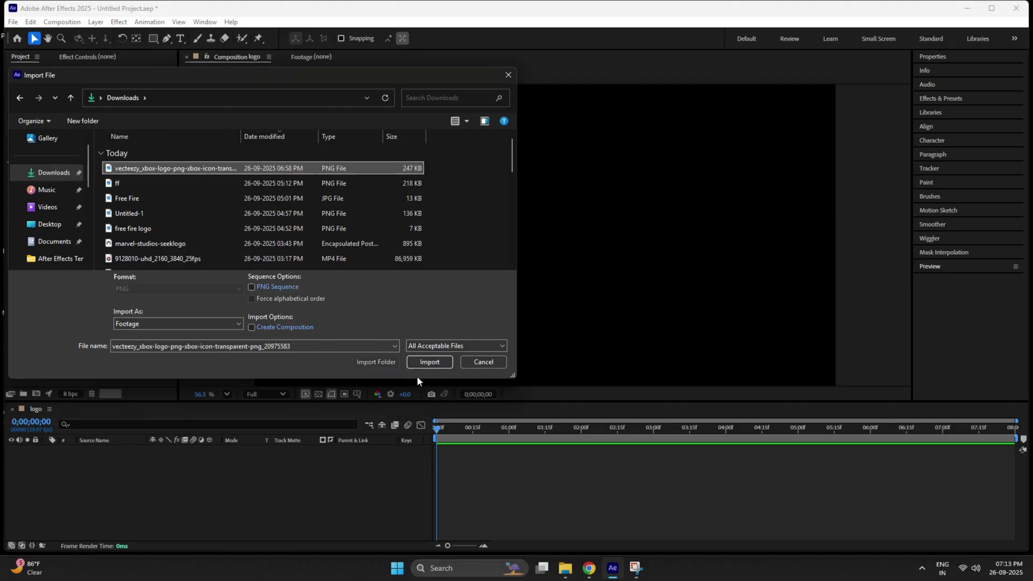
left_click(428, 362)
Add the Xbox logo to the logo composition and scale it to 9%.
left_click_drag(56, 233, 552, 418)
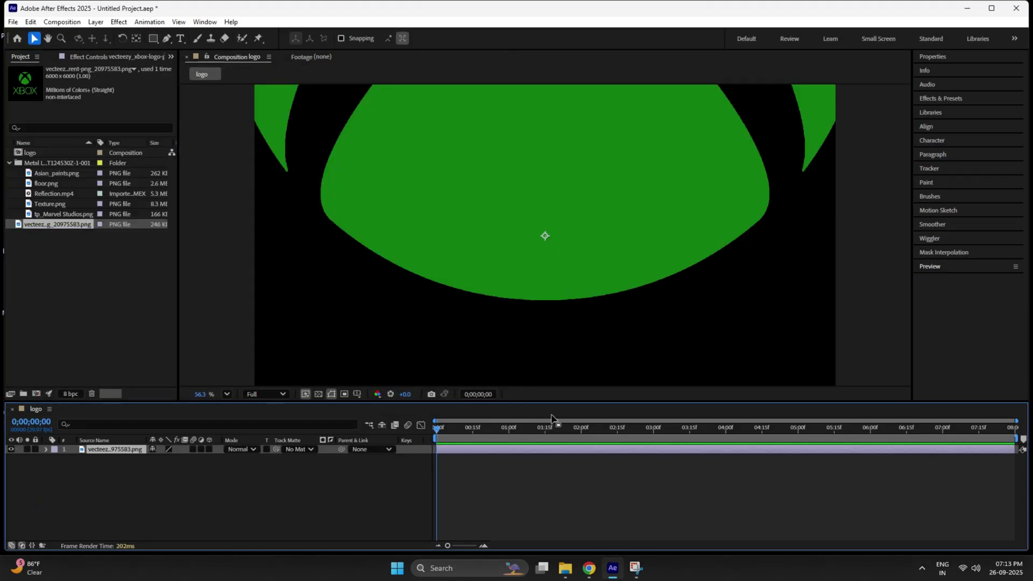
key("s")
left_click(166, 458)
type("9")
key("Return")
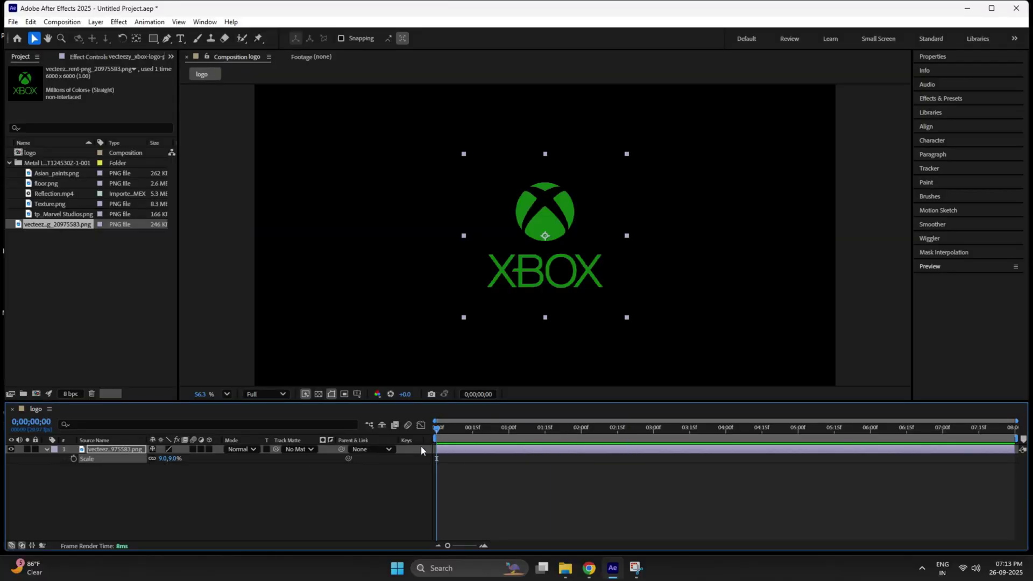
left_click(46, 449)
Pre-compose the Xbox logo layer into a nested composition named logo 1.
right_click(102, 449)
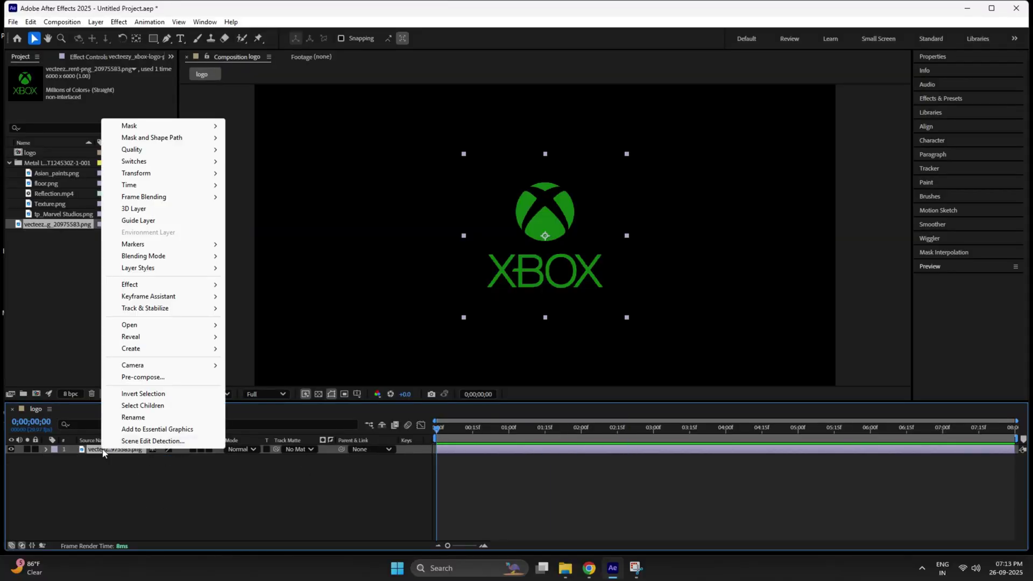
left_click(162, 380)
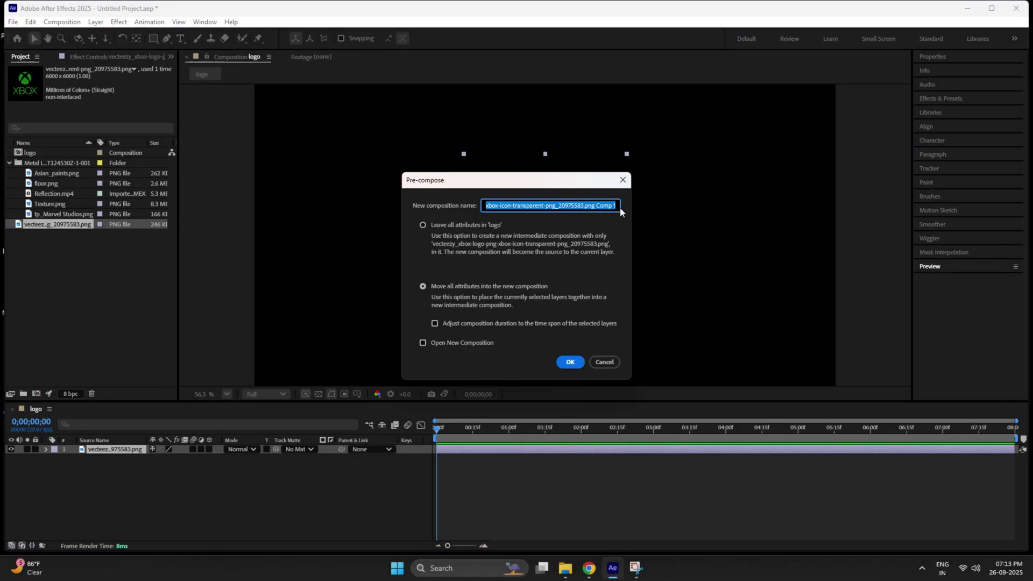
key("BackSpace")
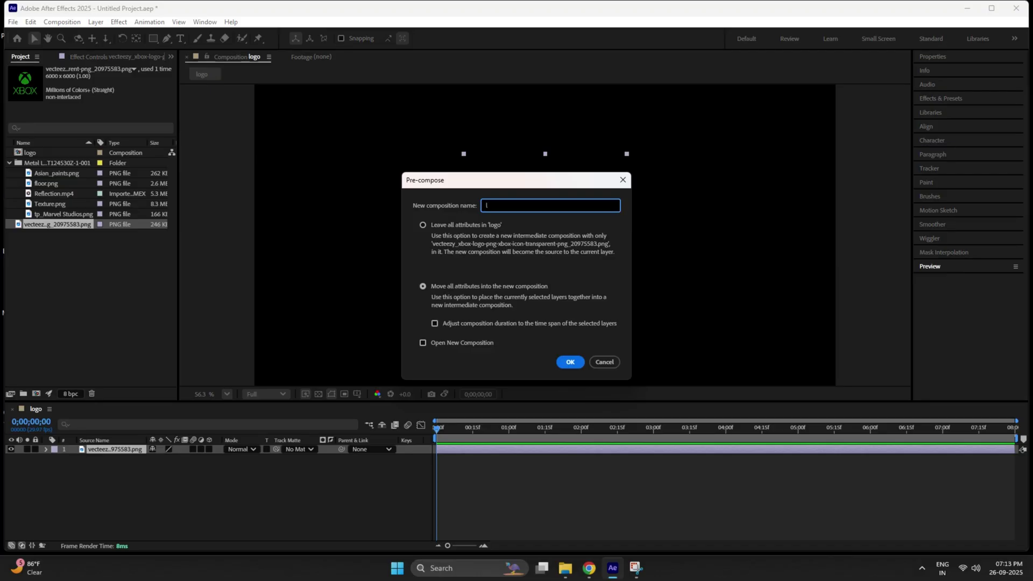
type("logo 1")
left_click(572, 362)
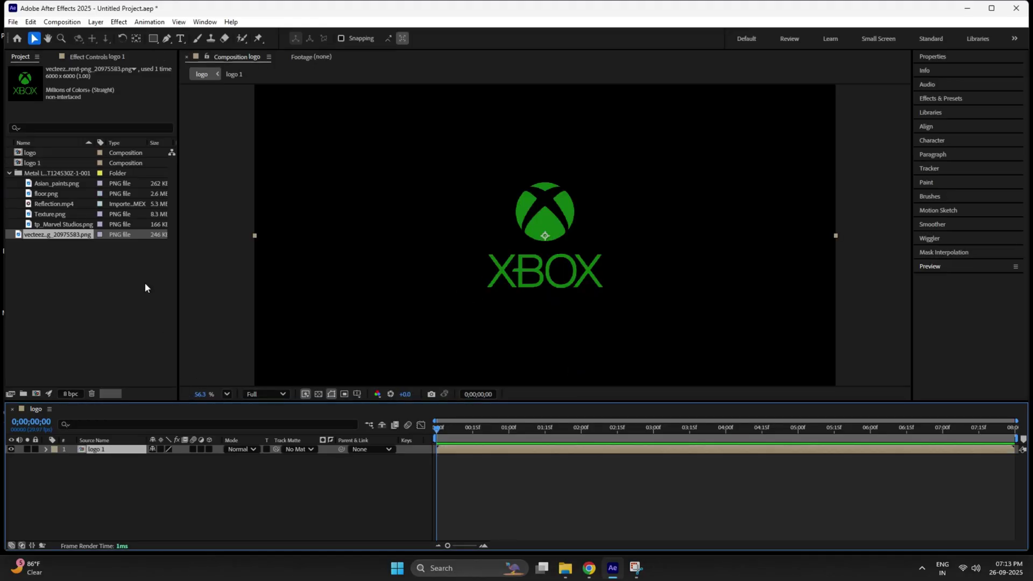
left_click(135, 494)
Rename the main composition to logo_reveal in Composition Settings.
key("ctrl+k")
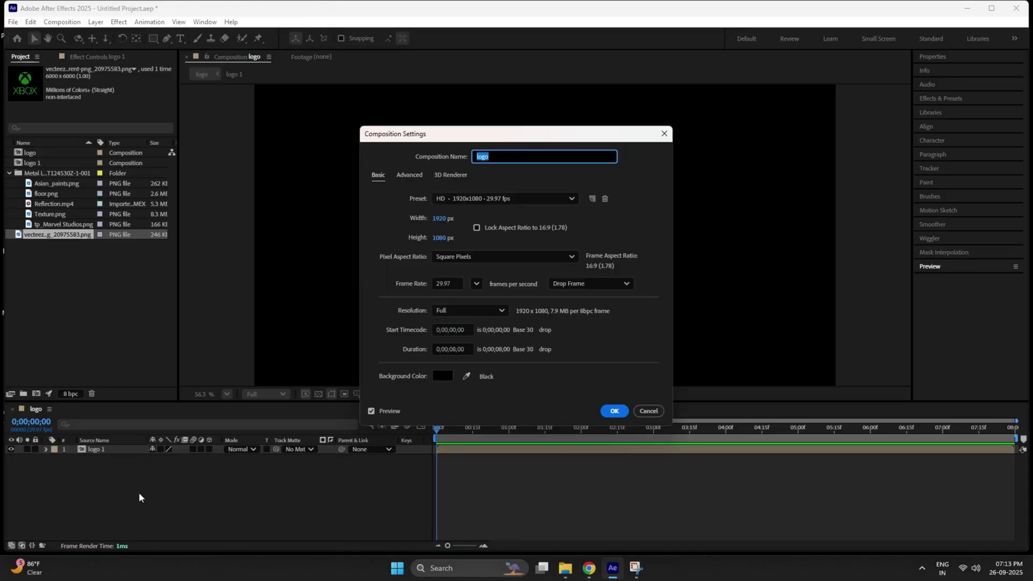
left_click(505, 155)
type("_reveal")
left_click(613, 411)
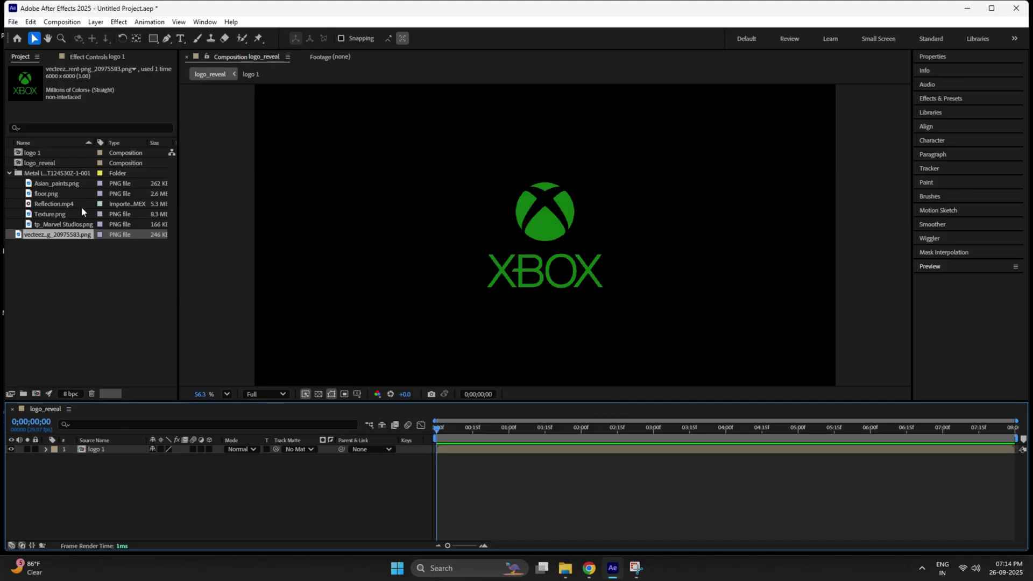
Add the Reflection footage to the timeline and pre-compose it into a reflection composition.
left_click_drag(54, 204, 98, 446)
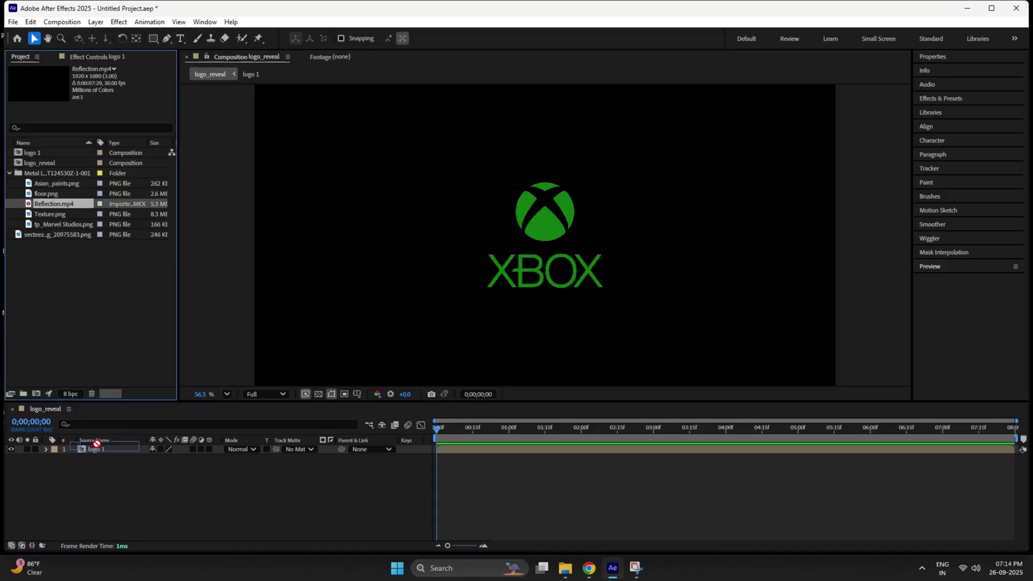
left_click_drag(435, 429, 656, 450)
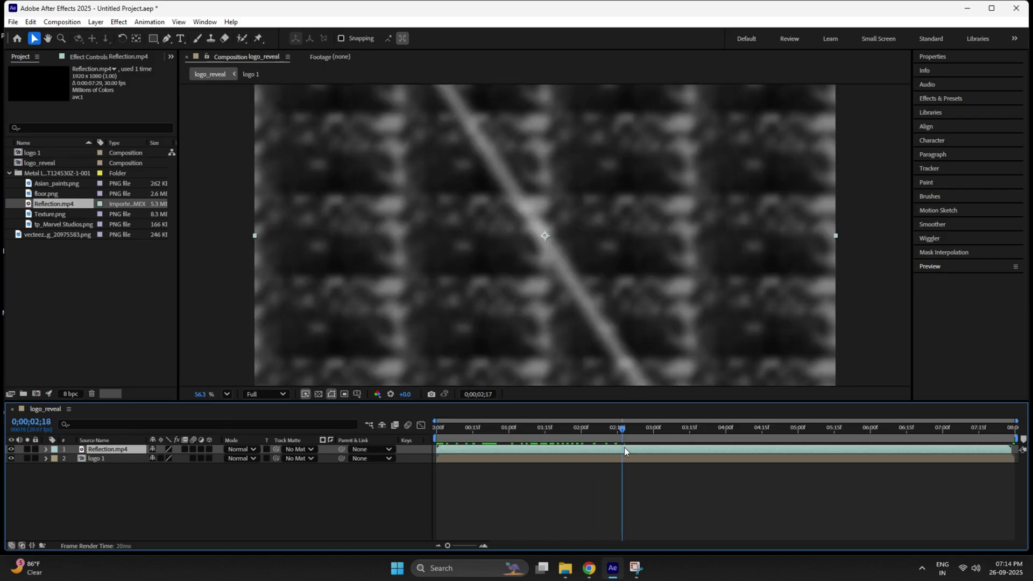
right_click(109, 455)
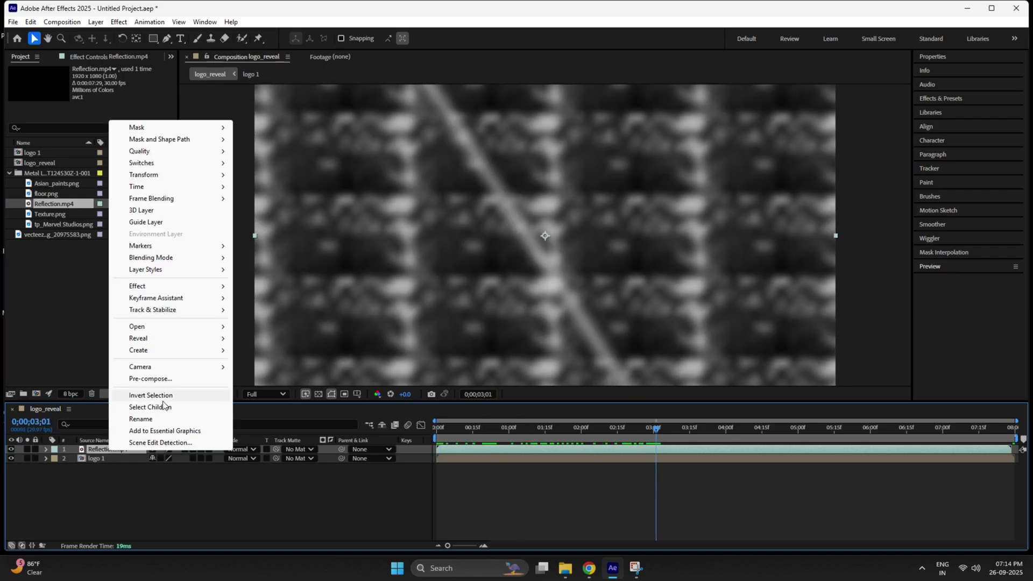
left_click(167, 378)
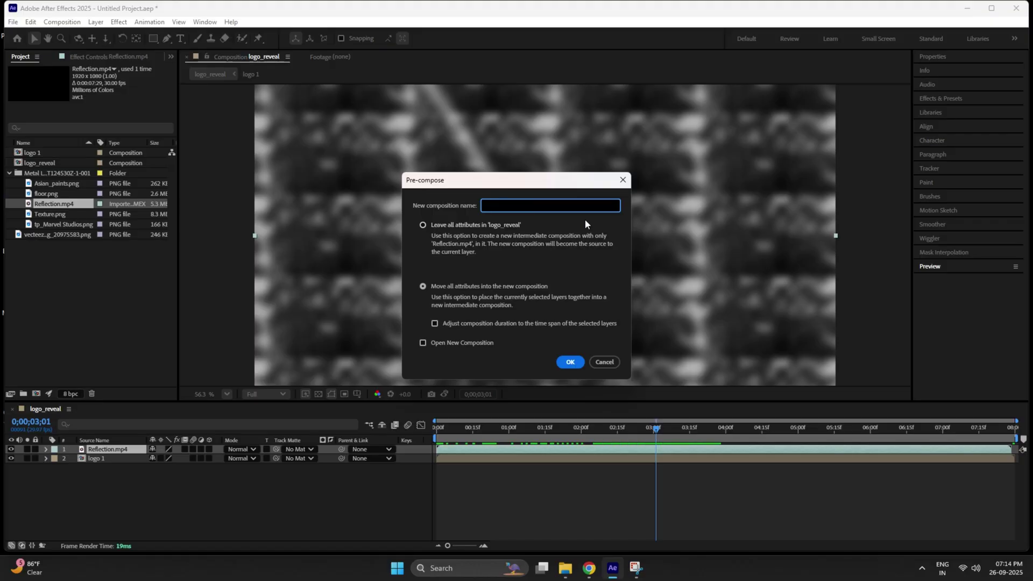
type("reflction")
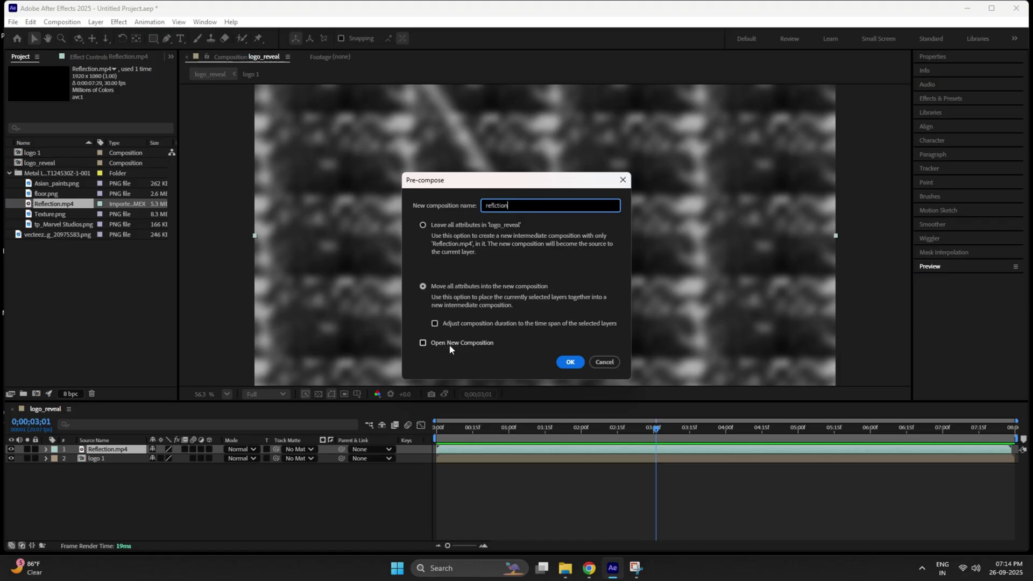
left_click(570, 362)
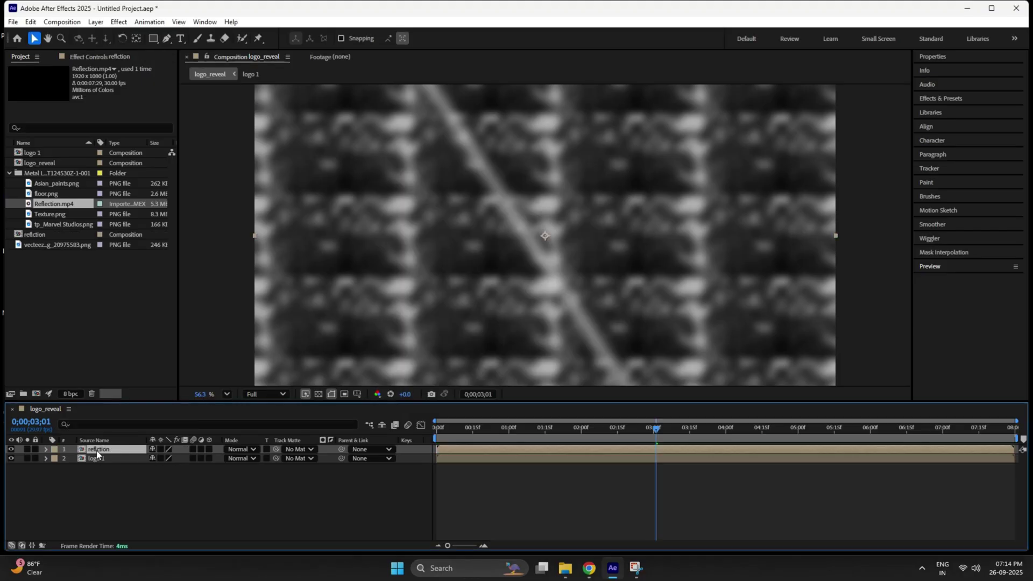
Move the reflection layer below logo 1 and use logo 1 as its track matte.
right_click(103, 454)
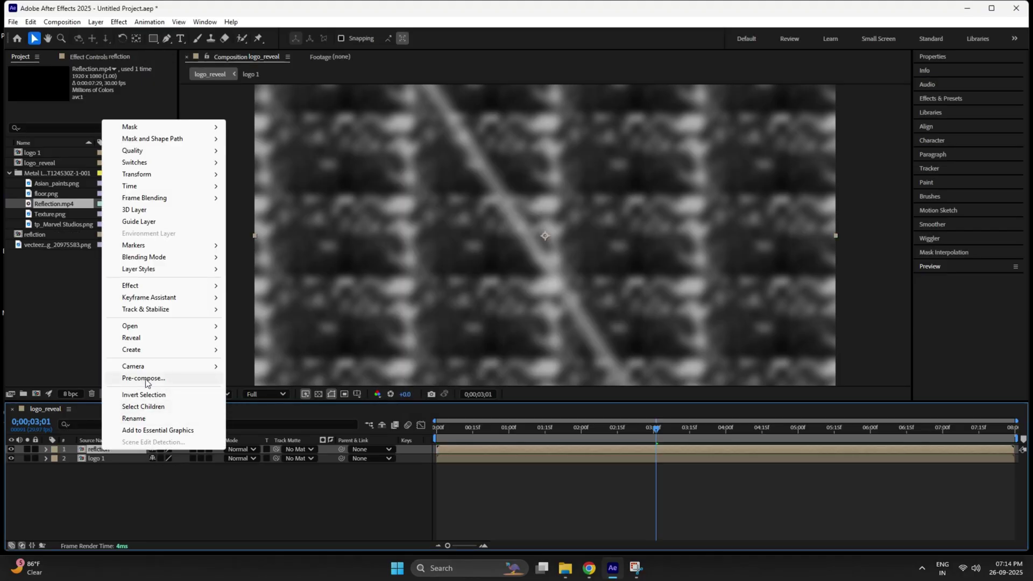
left_click(124, 417)
left_click_drag(104, 452, 105, 462)
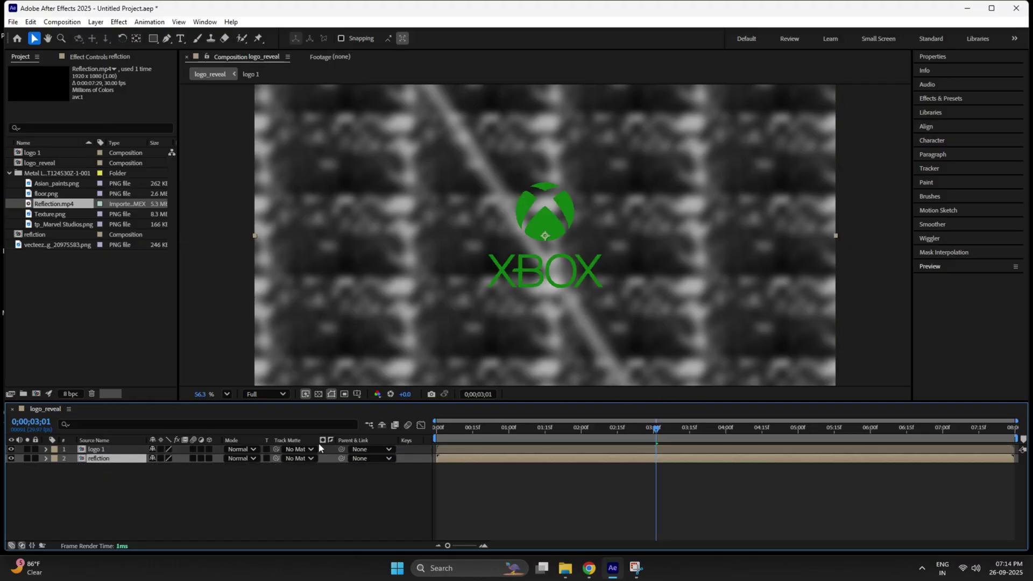
left_click(305, 459)
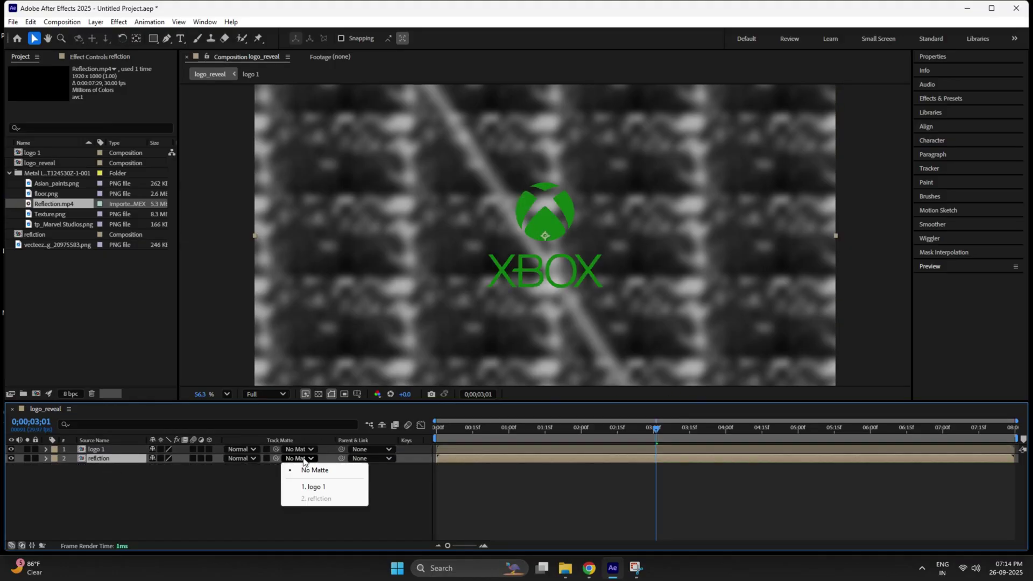
left_click(327, 486)
left_click_drag(656, 440, 688, 447)
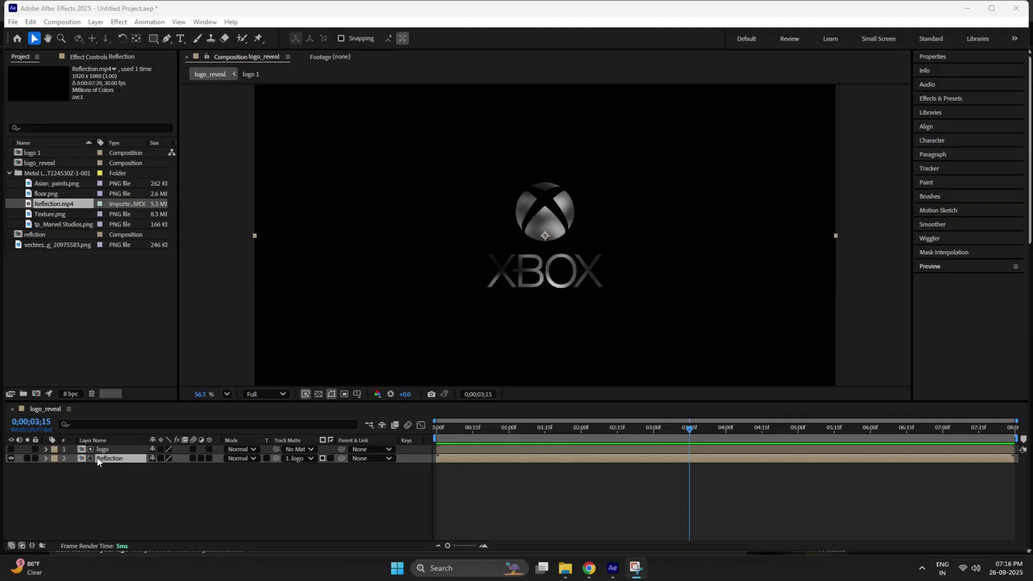
Apply CC Blobbylize to the Reflection layer with the logo as its Blob Layer.
left_click(941, 99)
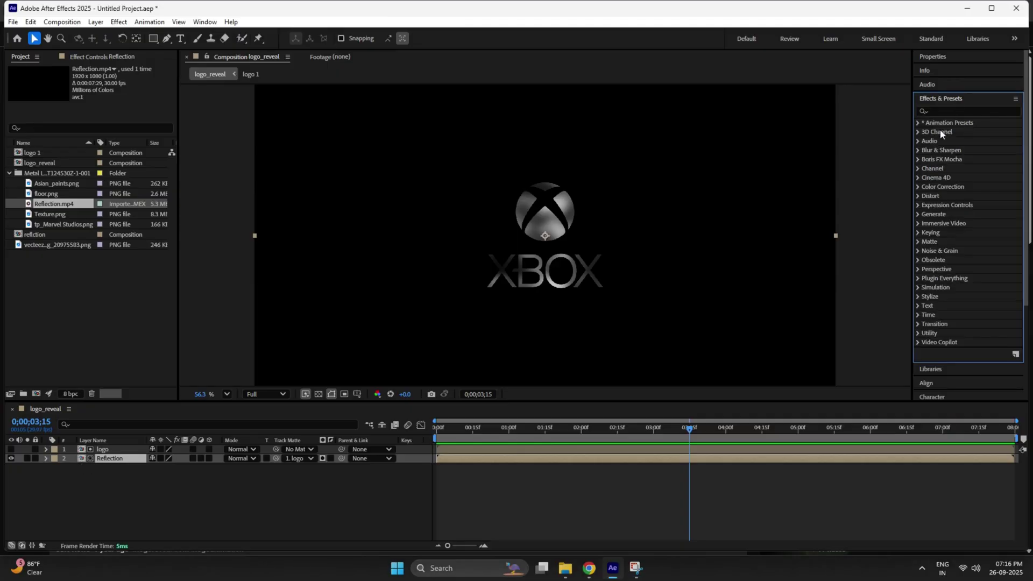
left_click(963, 111)
type("cc")
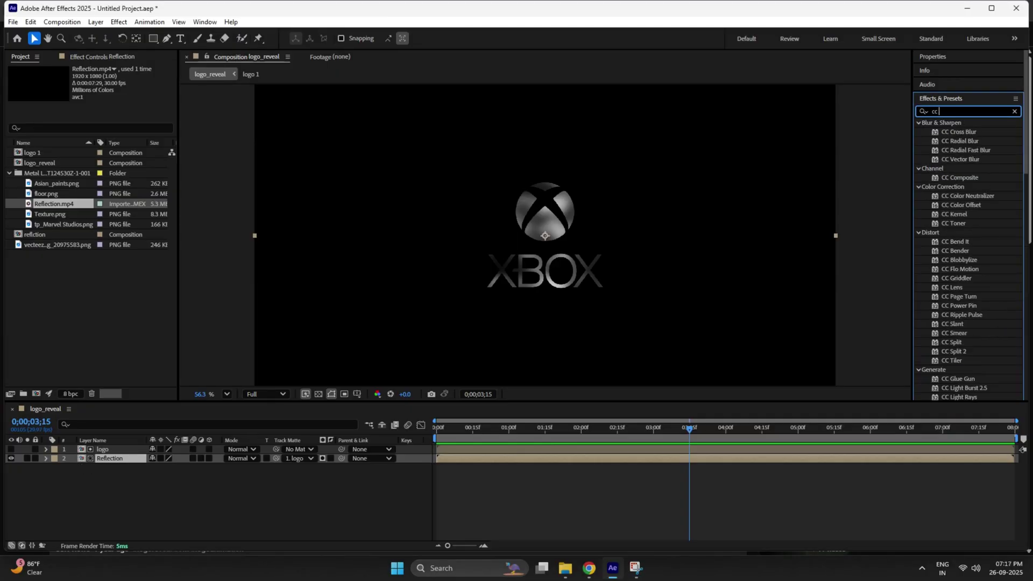
type(" b")
left_click_drag(971, 152, 107, 457)
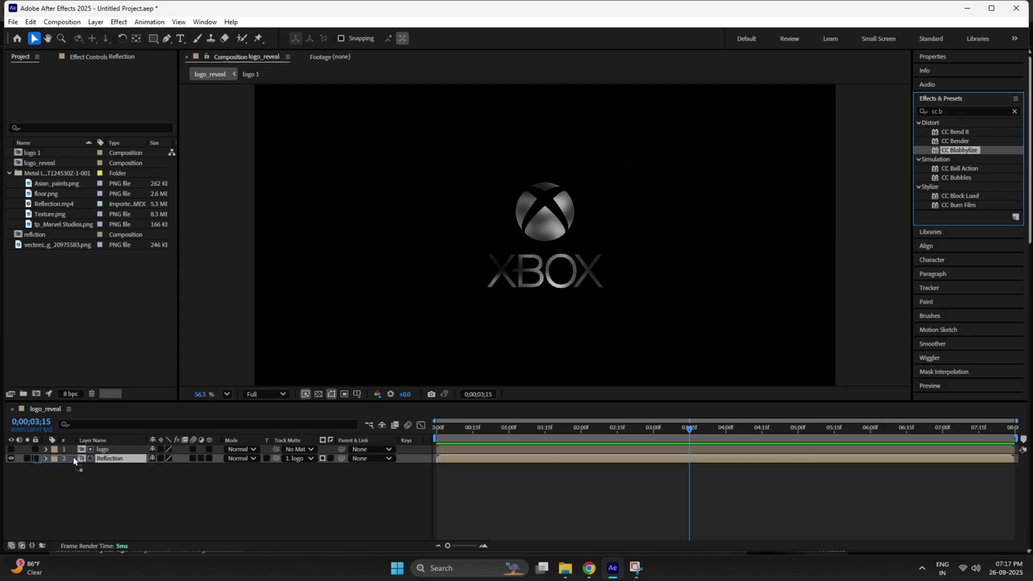
left_click(18, 87)
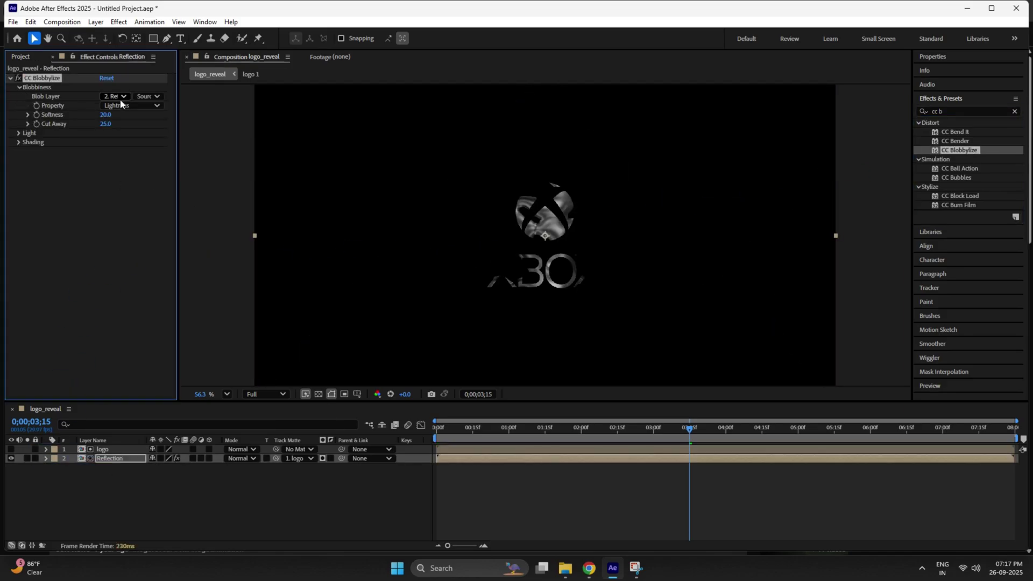
left_click(114, 96)
left_click(128, 122)
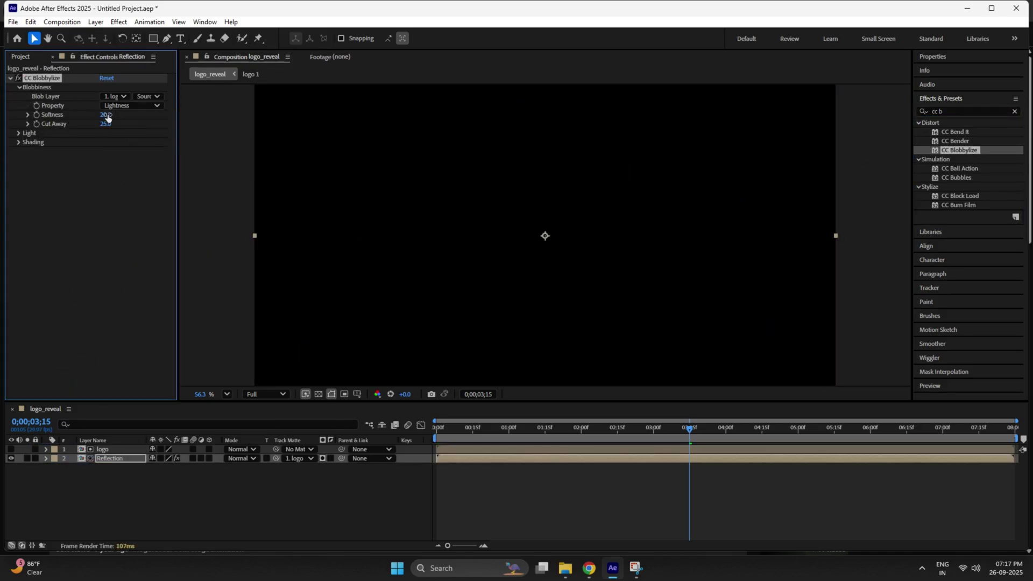
Set Blobbylize Softness 2 and Cut Away 5, with a point light at the upper right.
left_click(106, 115)
type("2")
left_click(109, 123)
type("5")
key("Return")
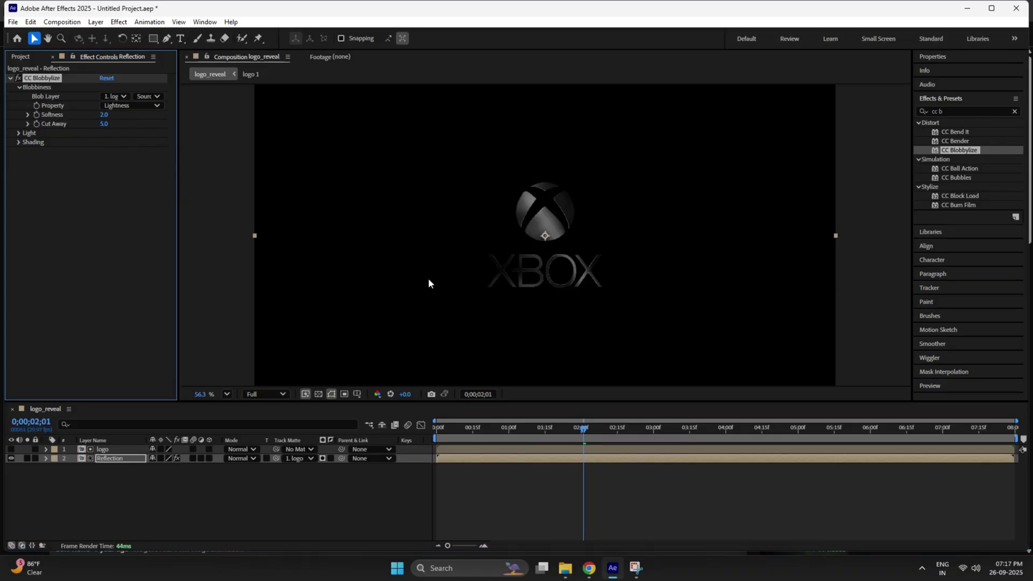
left_click(26, 133)
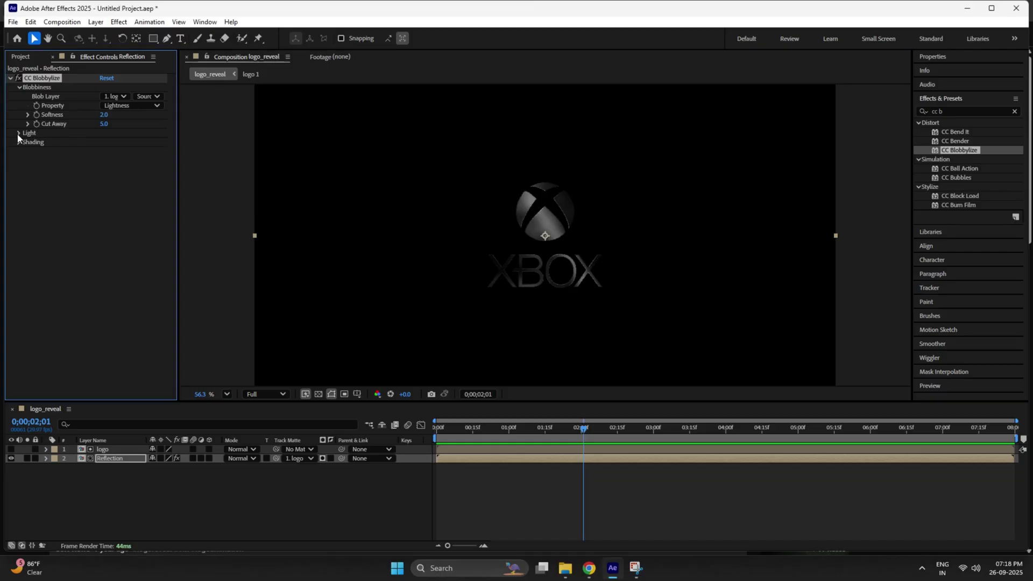
left_click(129, 170)
left_click(136, 194)
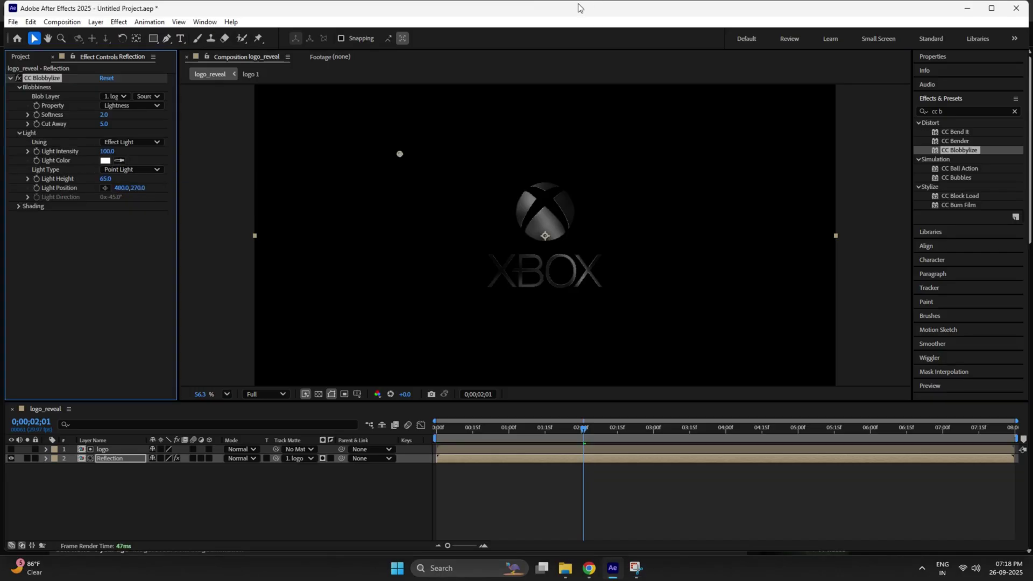
mouse_move(399, 156)
left_mouse_down()
mouse_move(639, 190)
mouse_move(624, 180)
left_mouse_up()
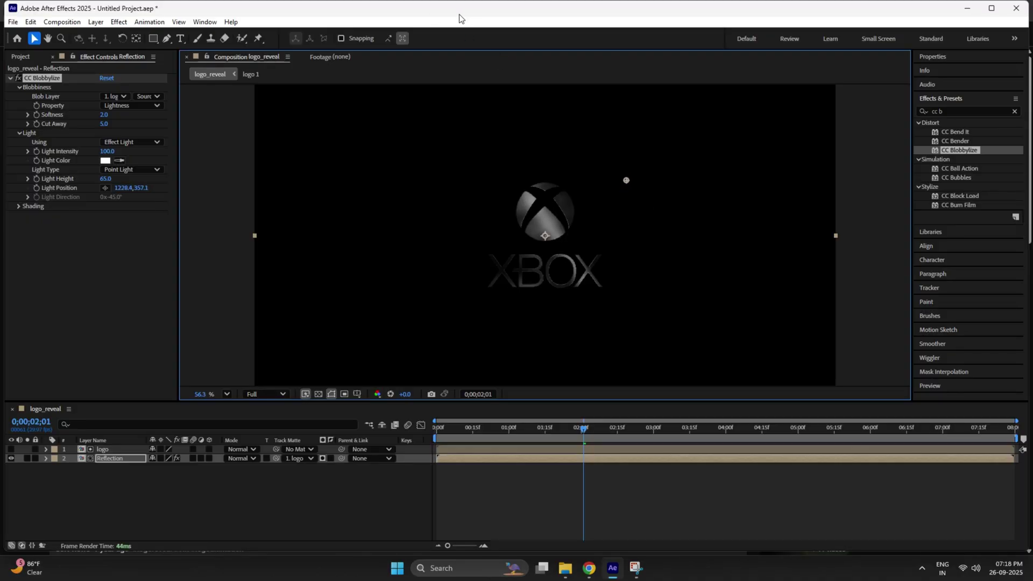
Add Gaussian Blur (Legacy) with Blurriness 3 to the reflection layer and reorder it with CC Blobbylize.
left_click(10, 78)
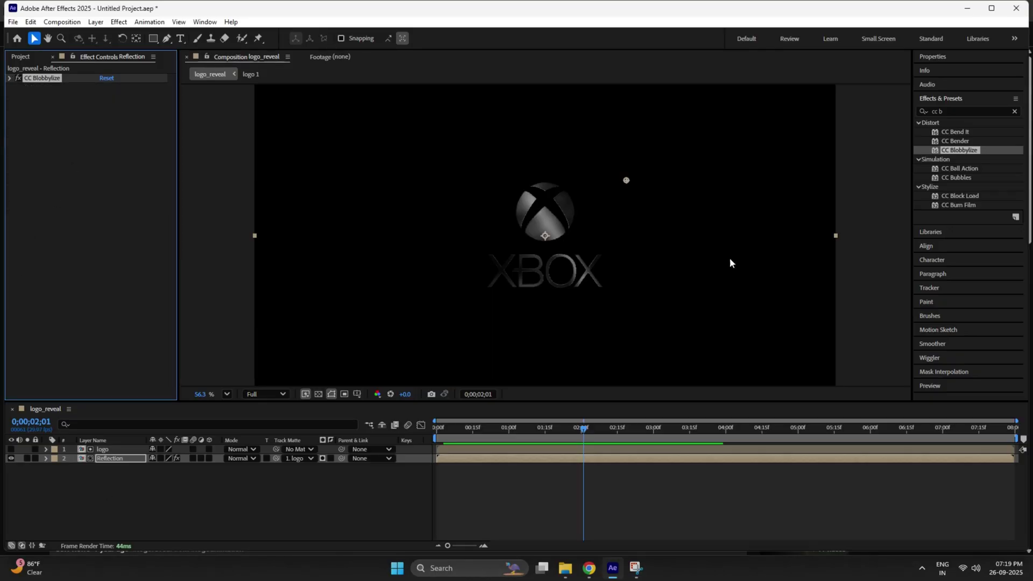
left_click(1015, 111)
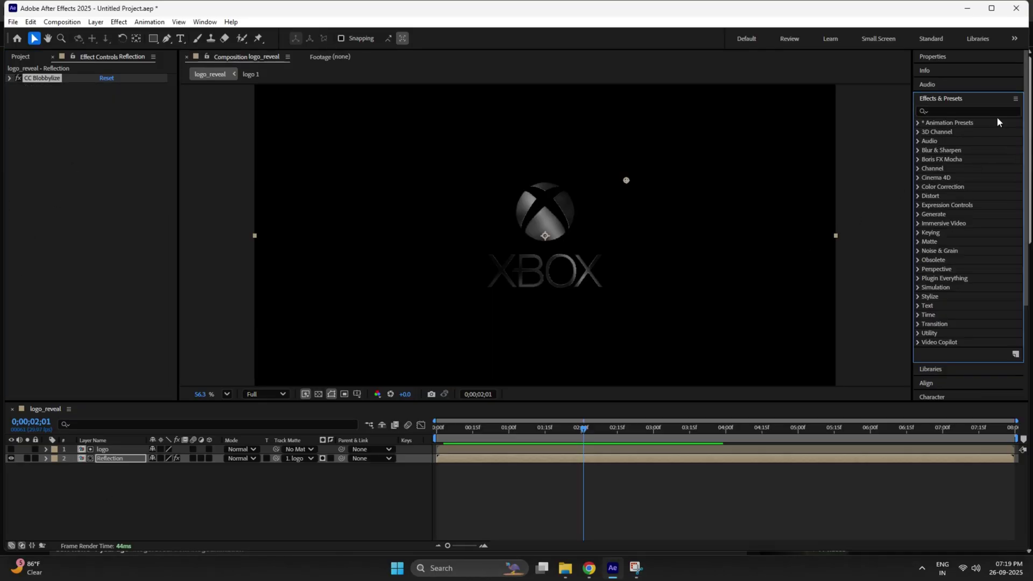
type("gau")
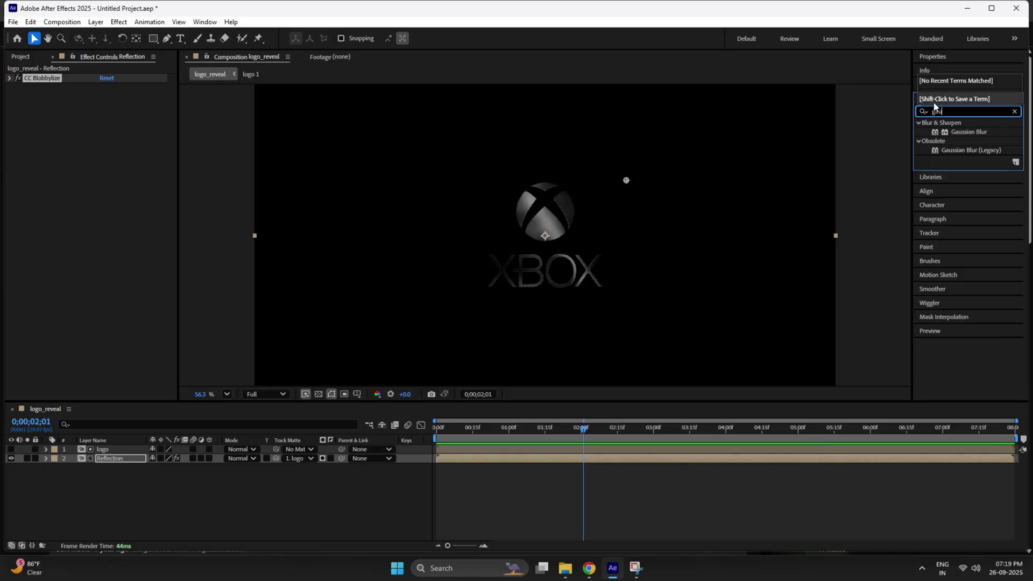
left_click_drag(971, 150, 177, 143)
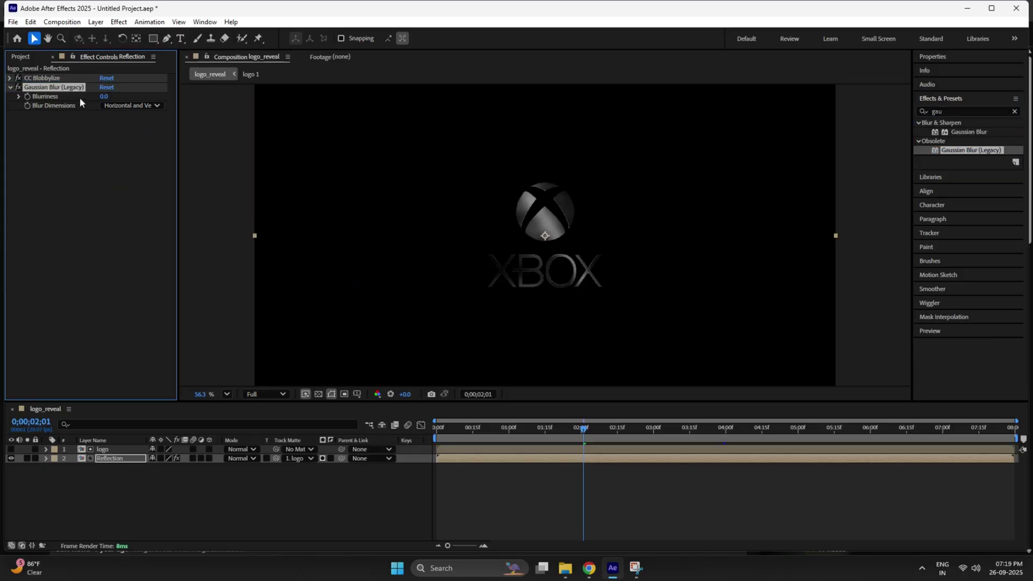
left_click(104, 96)
type("3")
key("Return")
left_click(10, 87)
left_click_drag(40, 78, 43, 111)
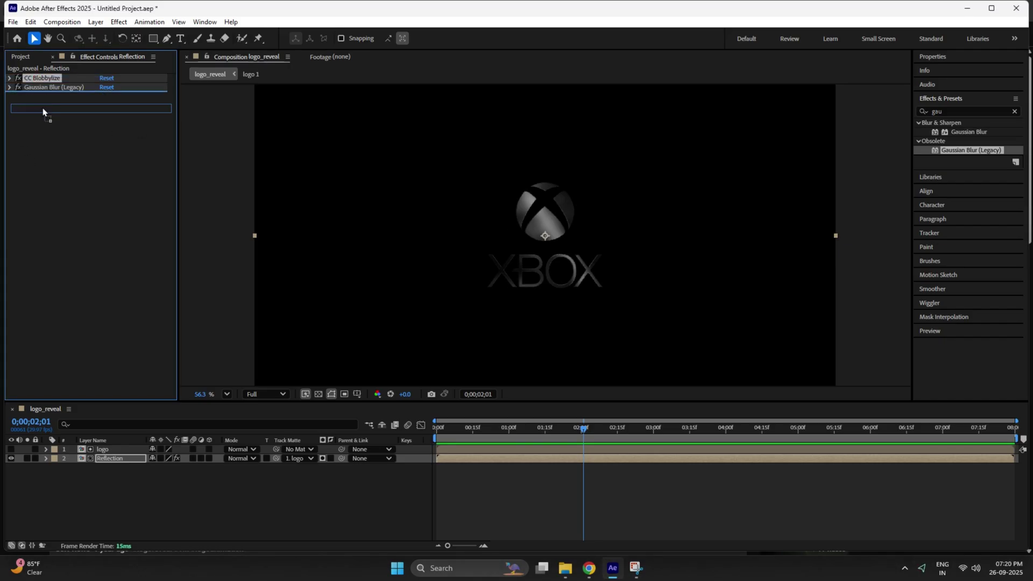
Rename logo 1 to logo, add it as the top layer and set it to Overlay.
left_click(22, 57)
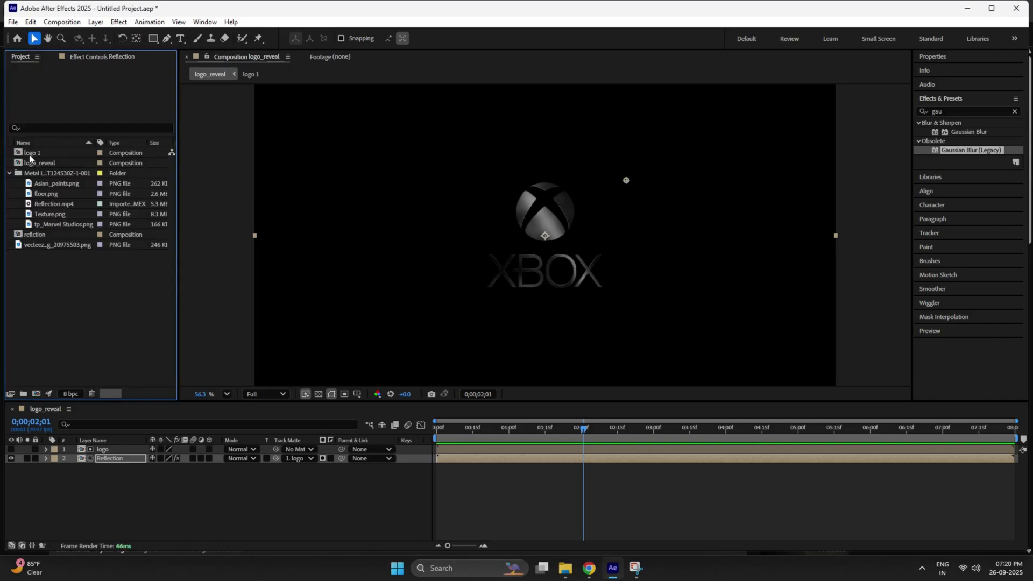
left_click(35, 155)
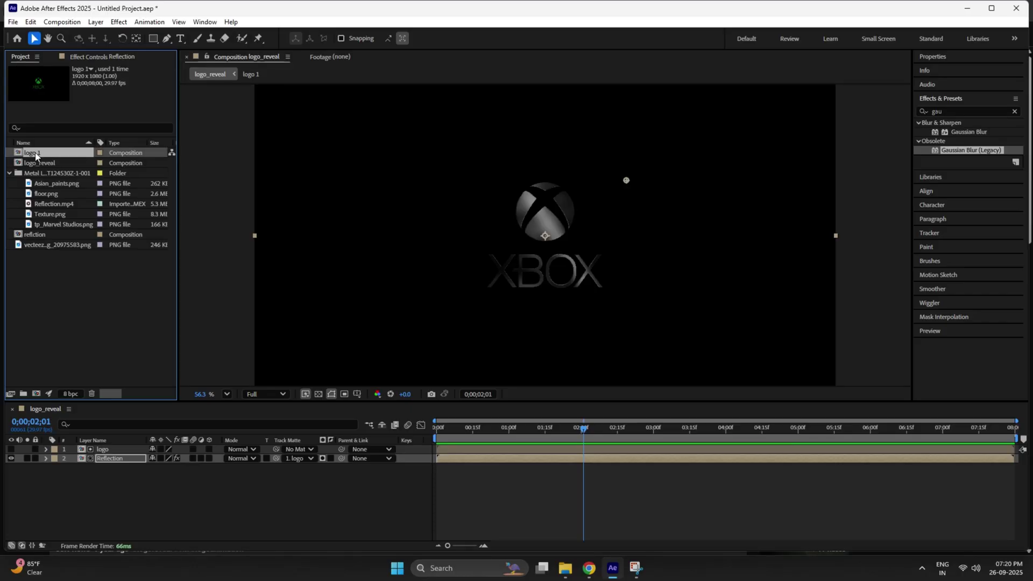
key("Return")
key("Return")
left_click_drag(46, 156, 109, 451)
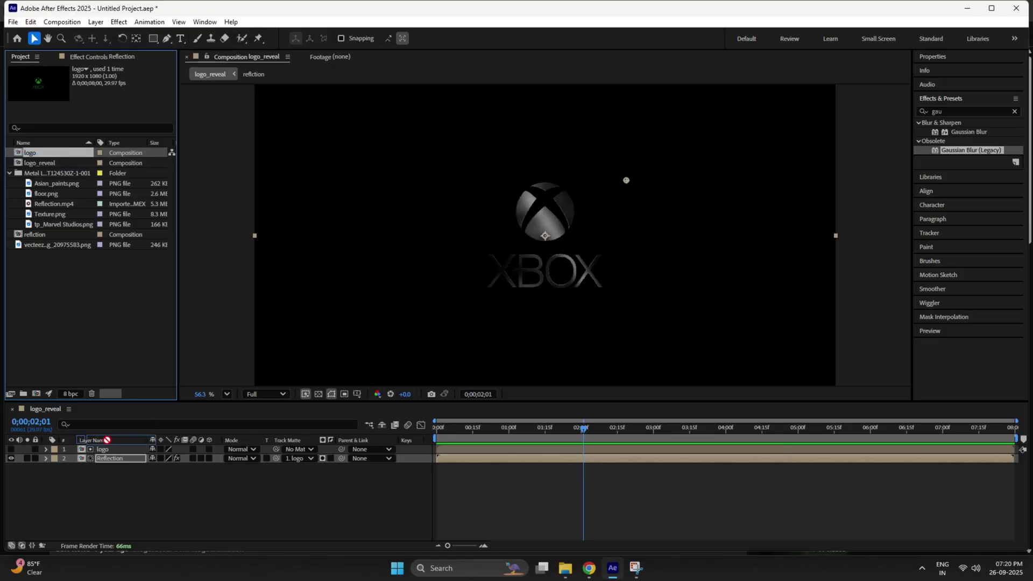
left_click(250, 450)
left_click(282, 280)
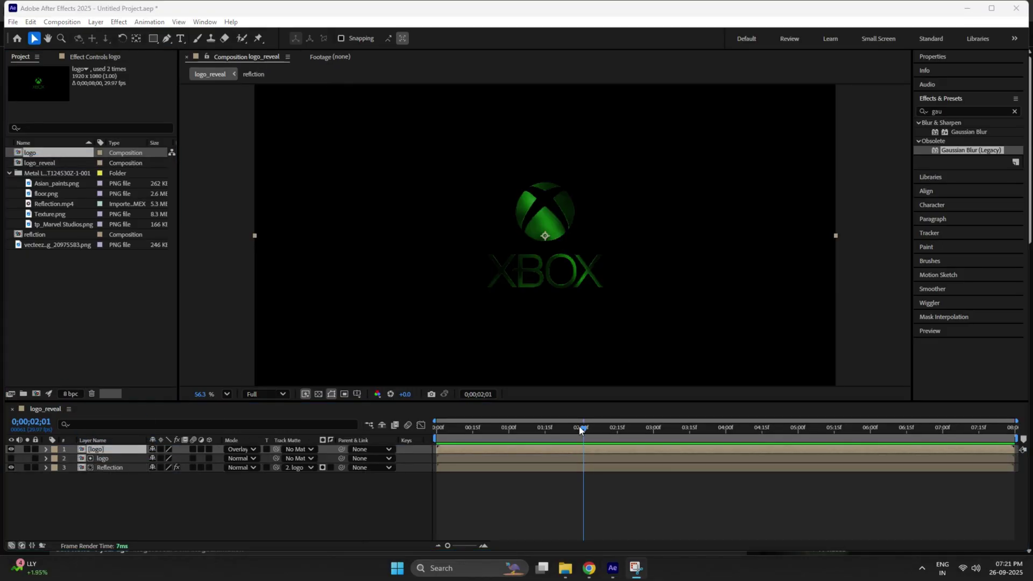
left_click_drag(583, 428, 650, 438)
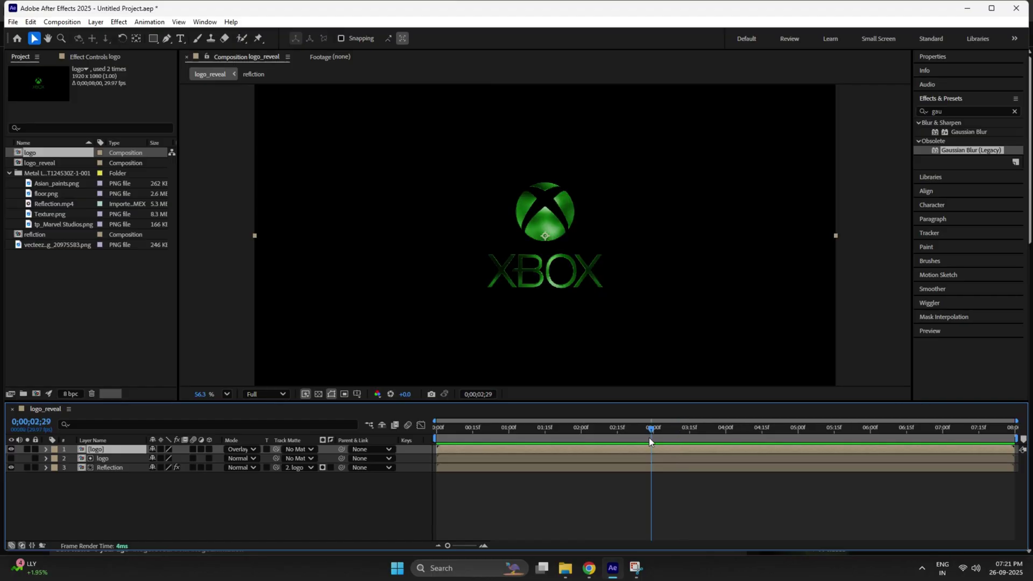
Pre-compose the layers into 'glass logo' and add Texture.png above it.
left_click(101, 458)
right_click(101, 458)
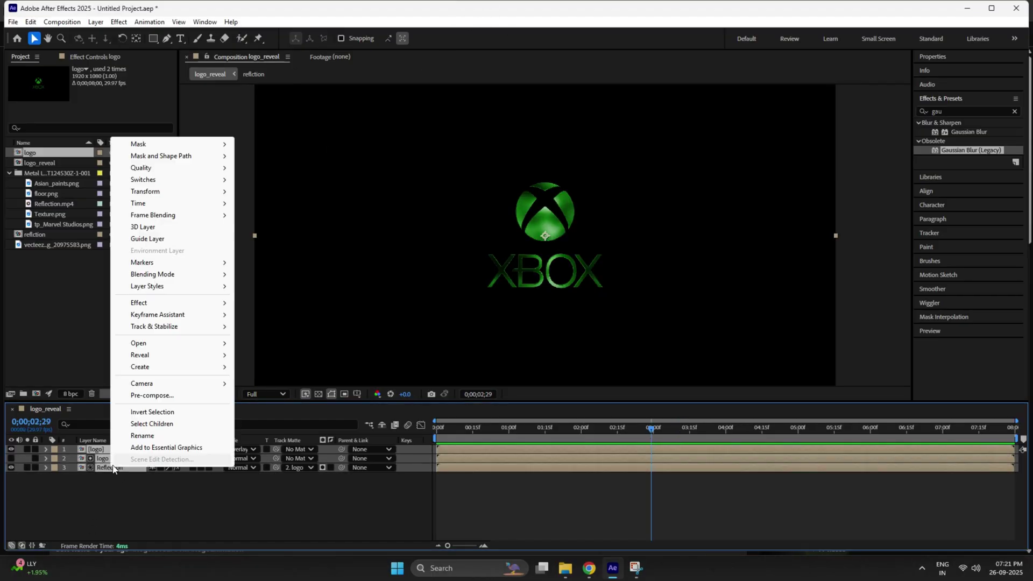
left_click(152, 396)
key("BackSpace")
type("gl")
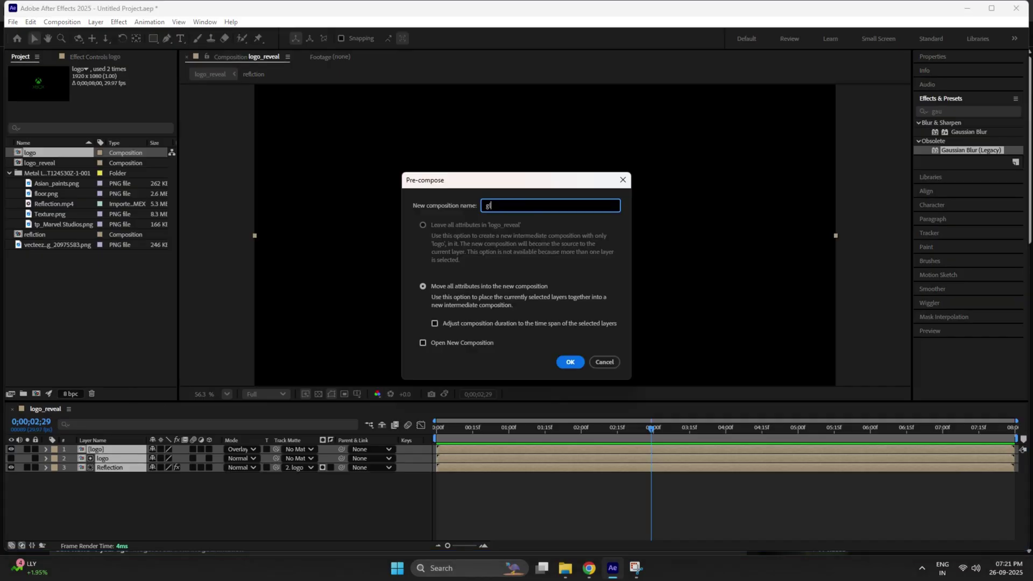
type("ass logo")
key("Return")
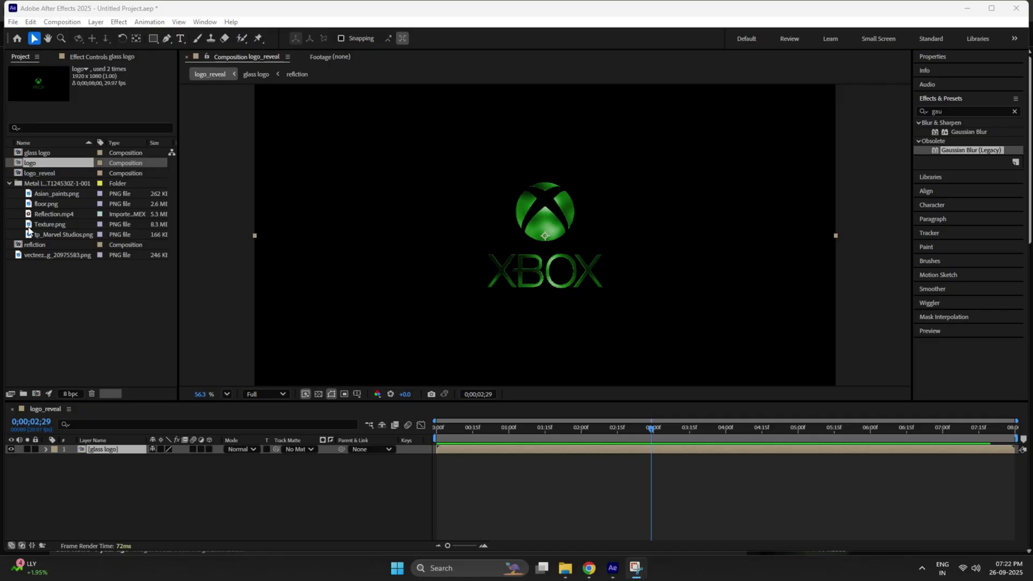
left_click_drag(49, 224, 105, 450)
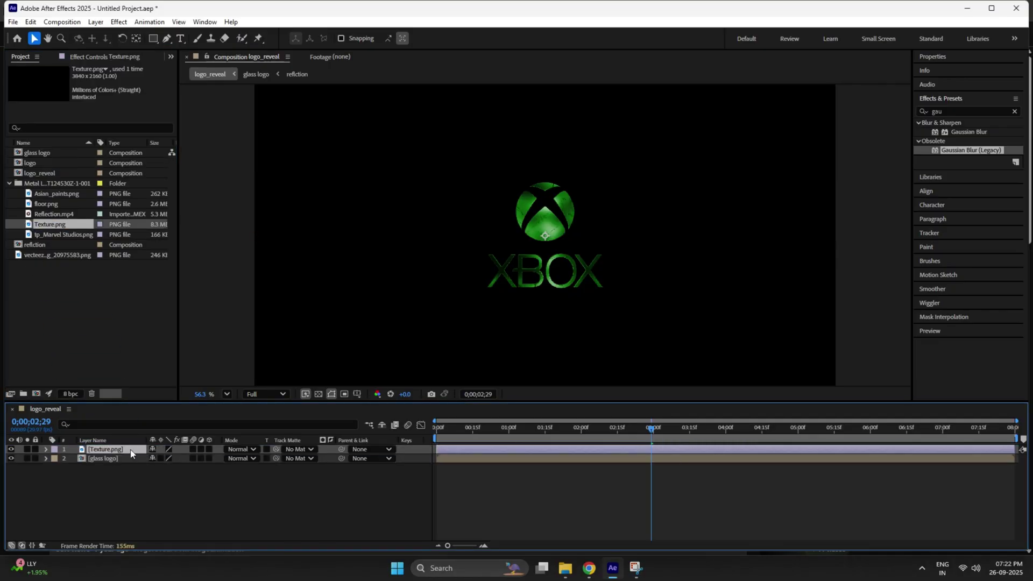
Scale the Texture.png layer to 50%.
key("s")
left_click(185, 458)
type("50")
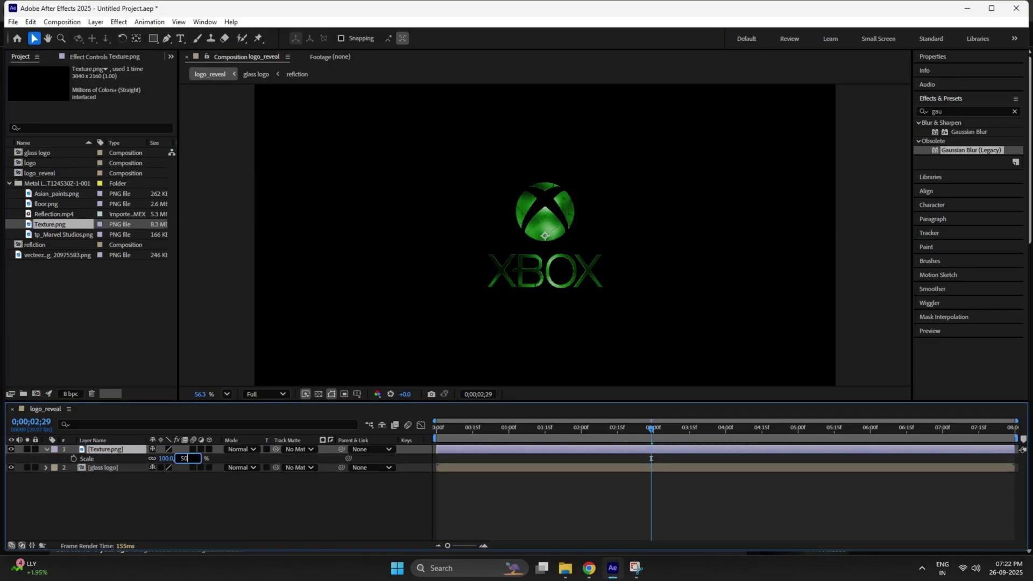
key("Return")
left_click(46, 450)
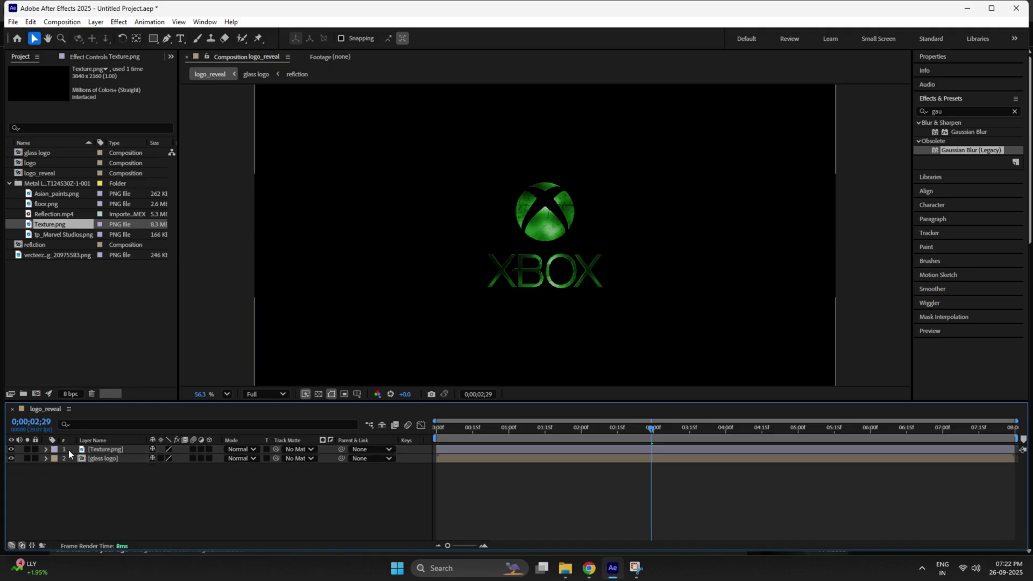
Pre-compose the texture layer into a new composition named texture.
key("ctrl+shift+c")
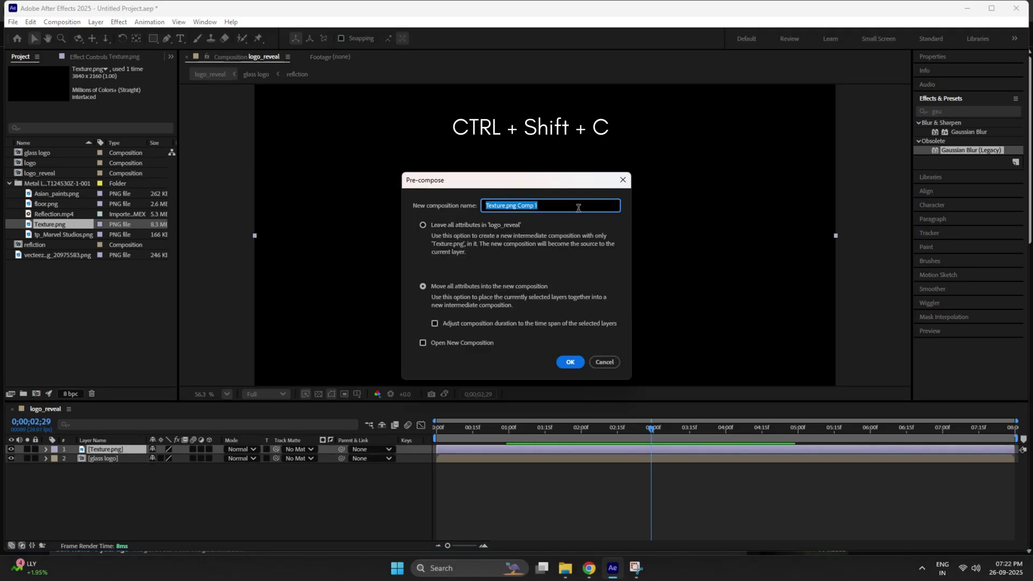
key("BackSpace")
type("teect")
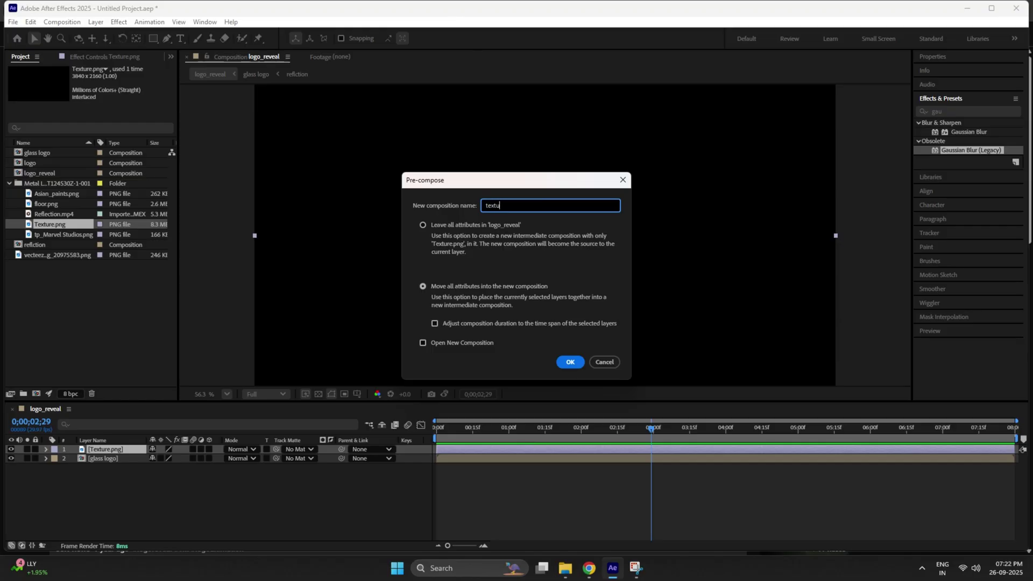
left_click(570, 361)
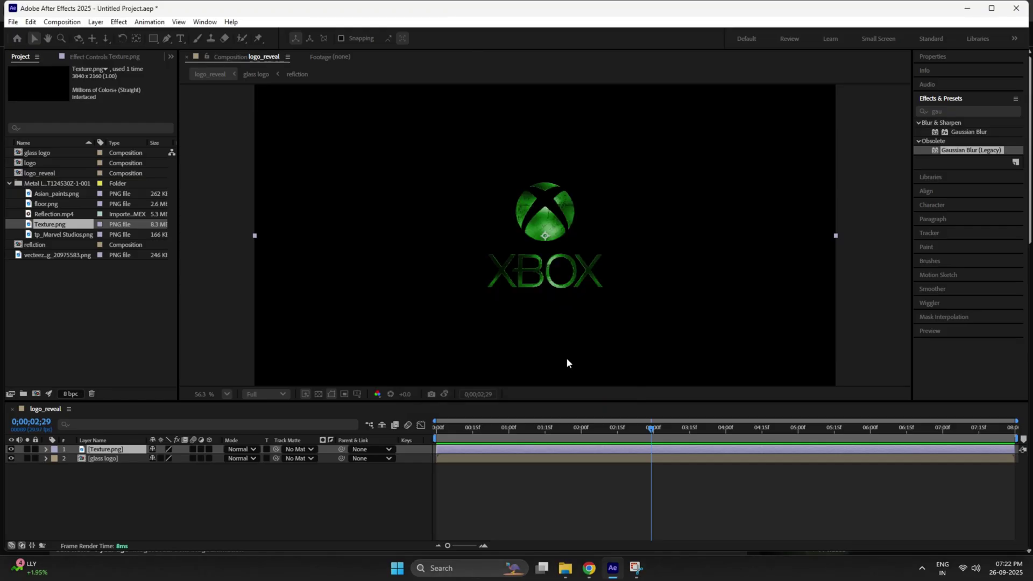
Add another glass logo copy on top and use it as the texture layer's track matte.
left_click(8, 184)
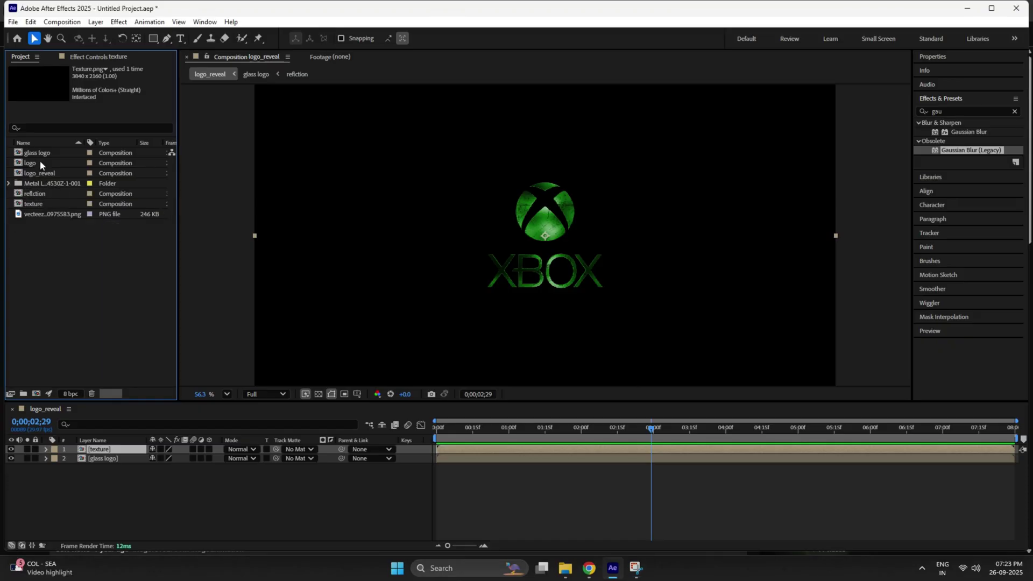
left_click_drag(39, 153, 99, 447)
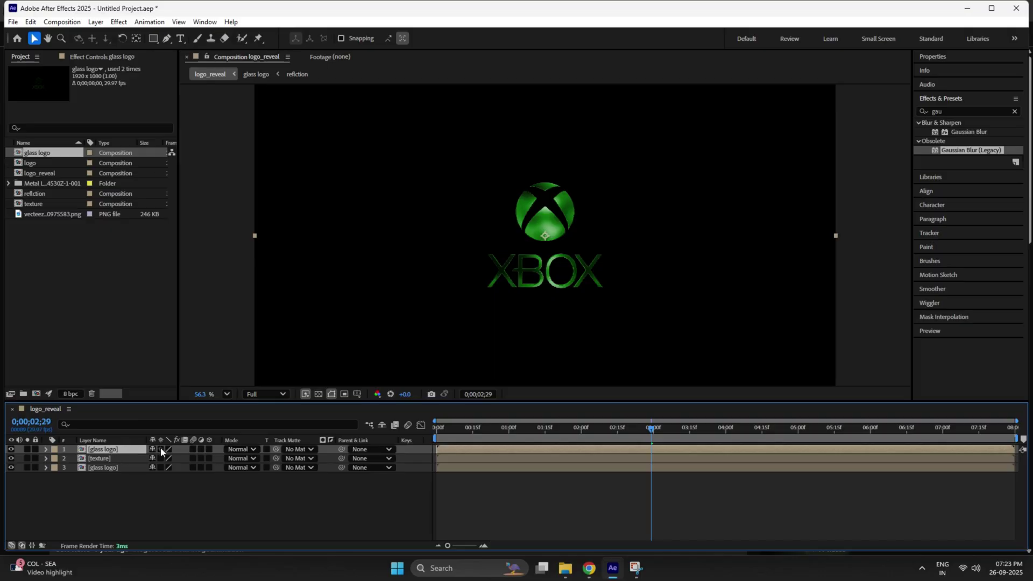
left_click(118, 457)
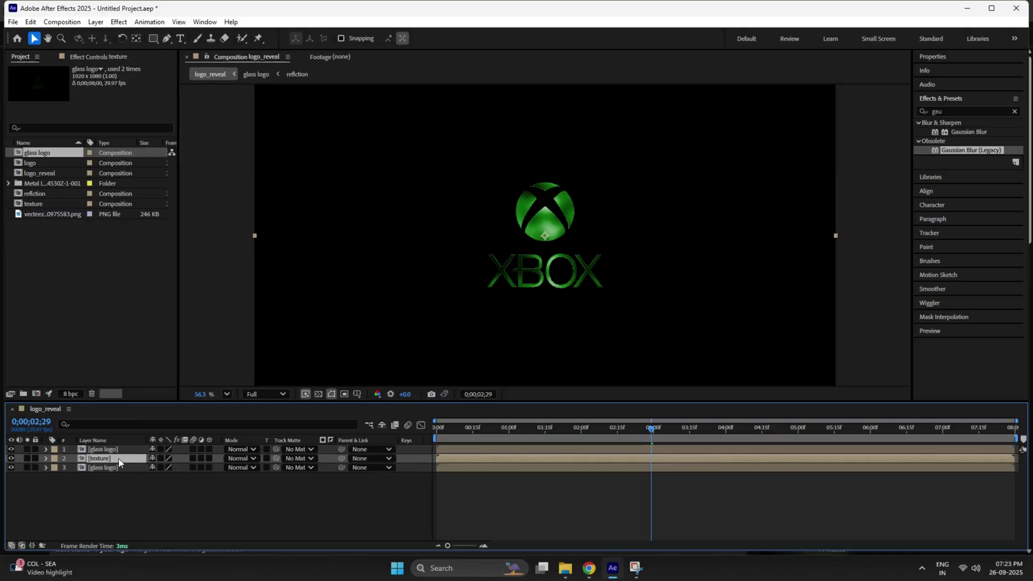
left_click(284, 462)
left_click(318, 487)
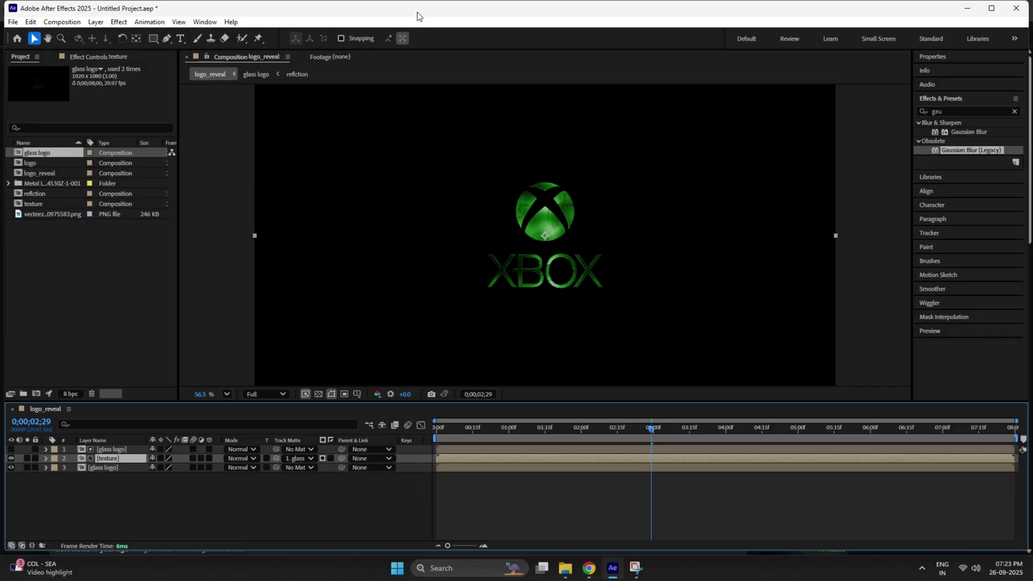
Set the texture layer's blend mode to Multiply.
left_click(74, 512)
left_click(100, 458)
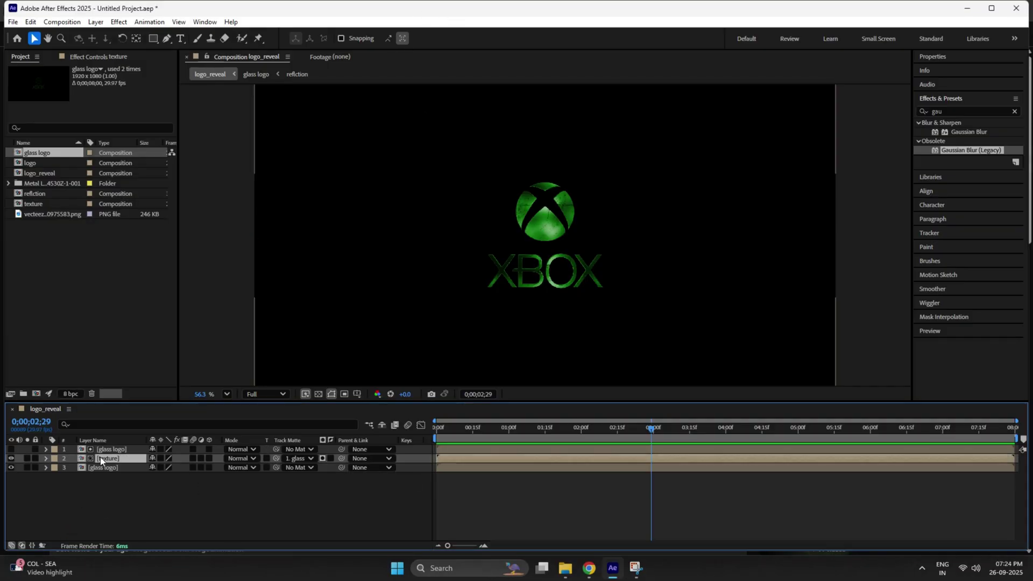
left_click(251, 459)
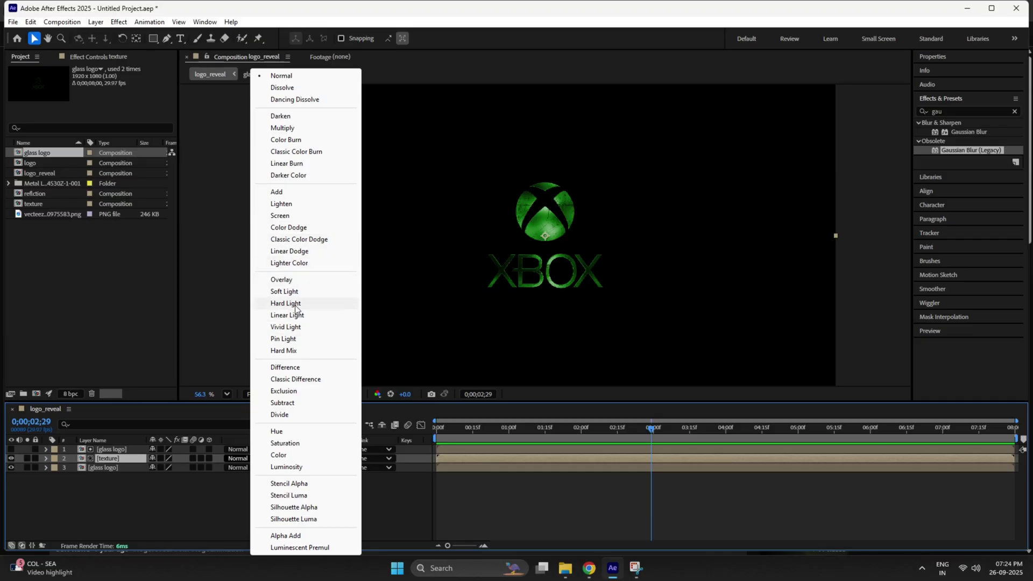
left_click(294, 128)
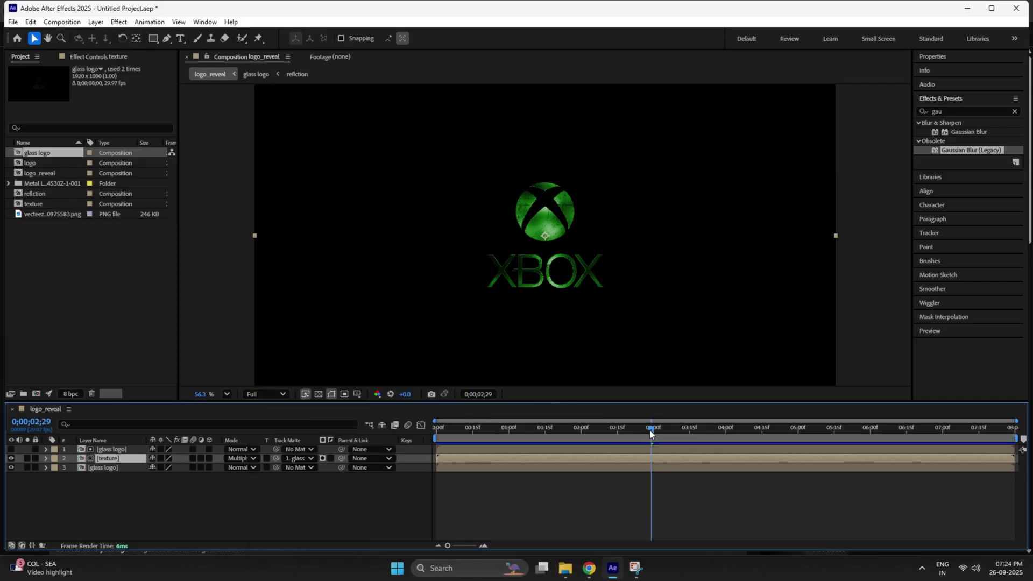
mouse_move(650, 430)
left_mouse_down()
mouse_move(547, 450)
mouse_move(673, 456)
left_mouse_up()
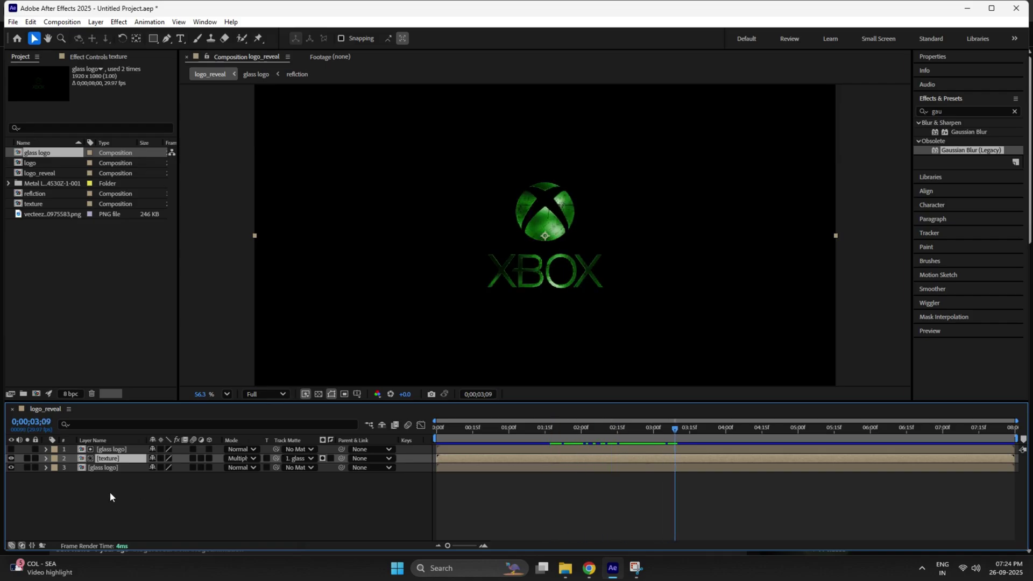
Pre-compose all three logo layers into a composition named texture_logo.
left_click(111, 449)
left_click(111, 468, "shift")
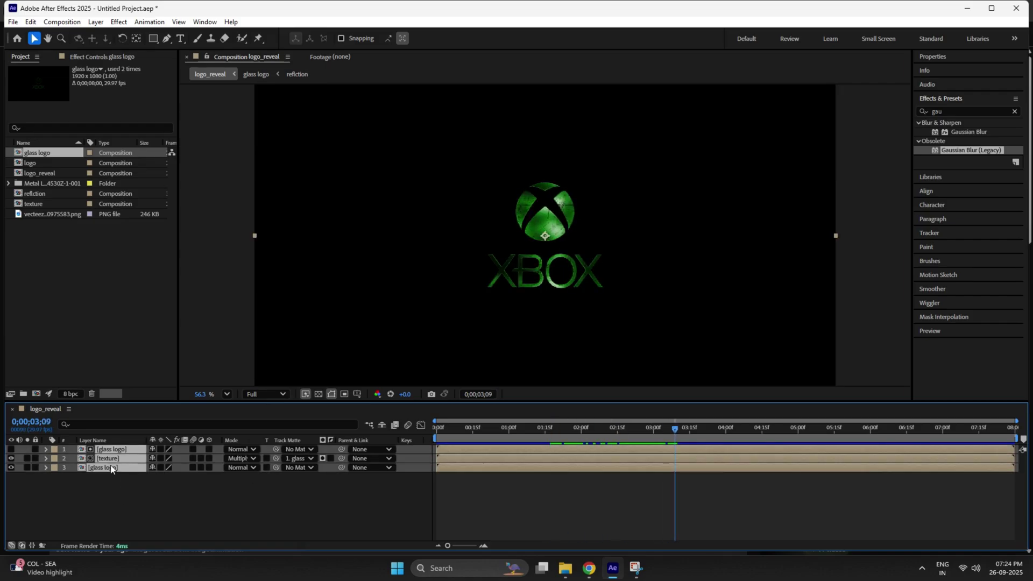
right_click(112, 468)
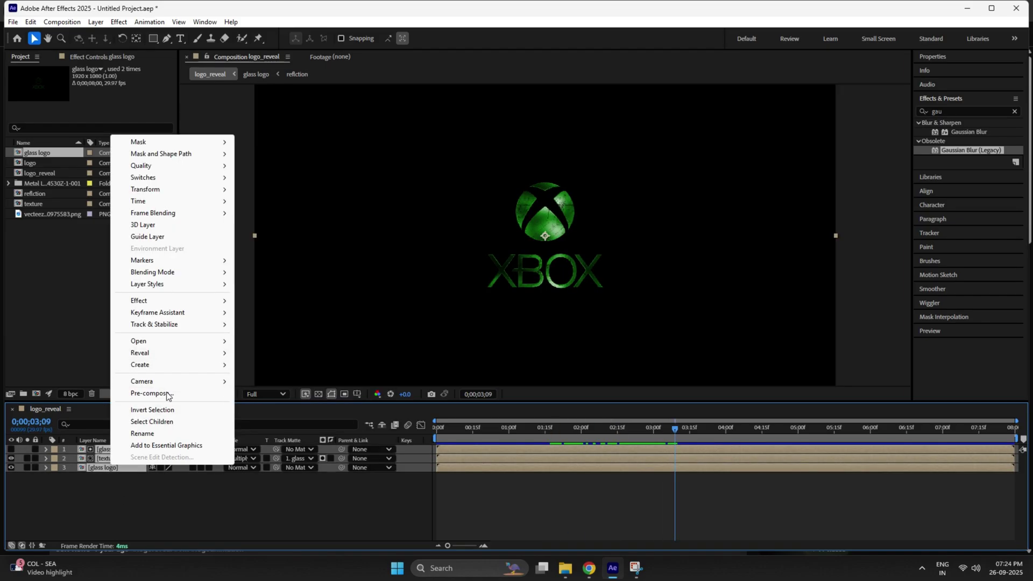
left_click(150, 394)
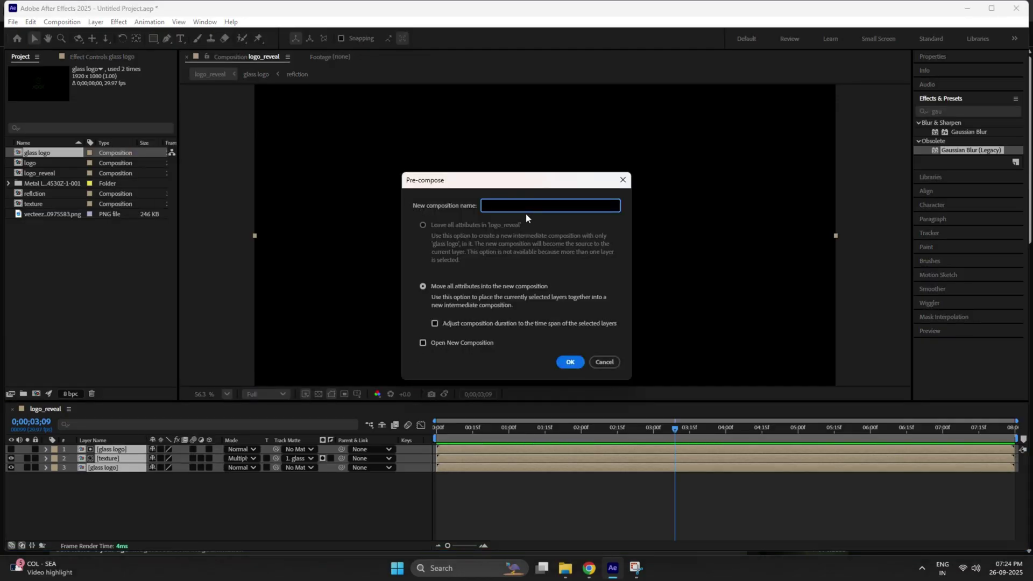
type("texture_logo")
left_click(570, 361)
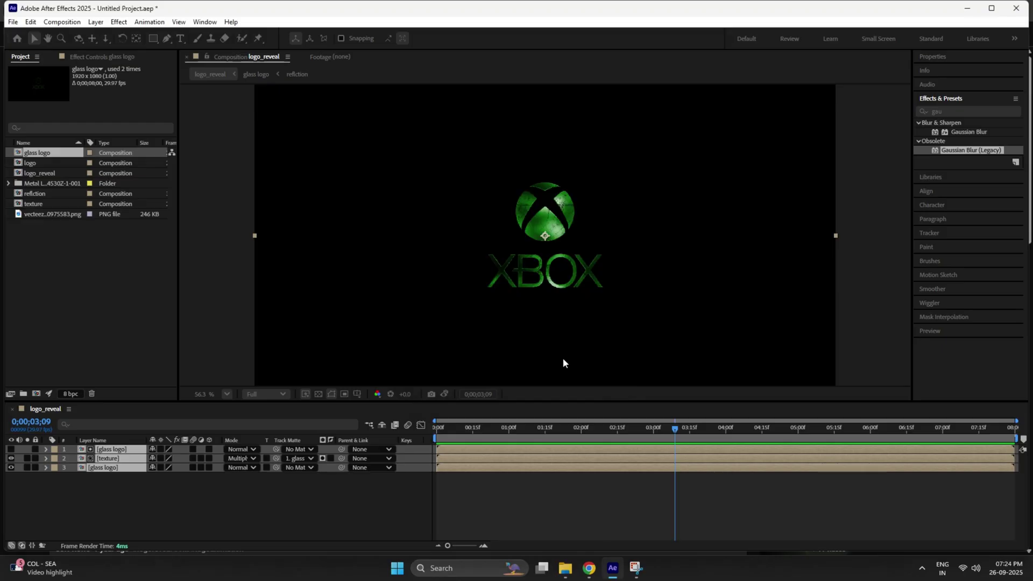
left_click_drag(673, 429, 605, 429)
Create a black solid layer named BG.
left_click(679, 429)
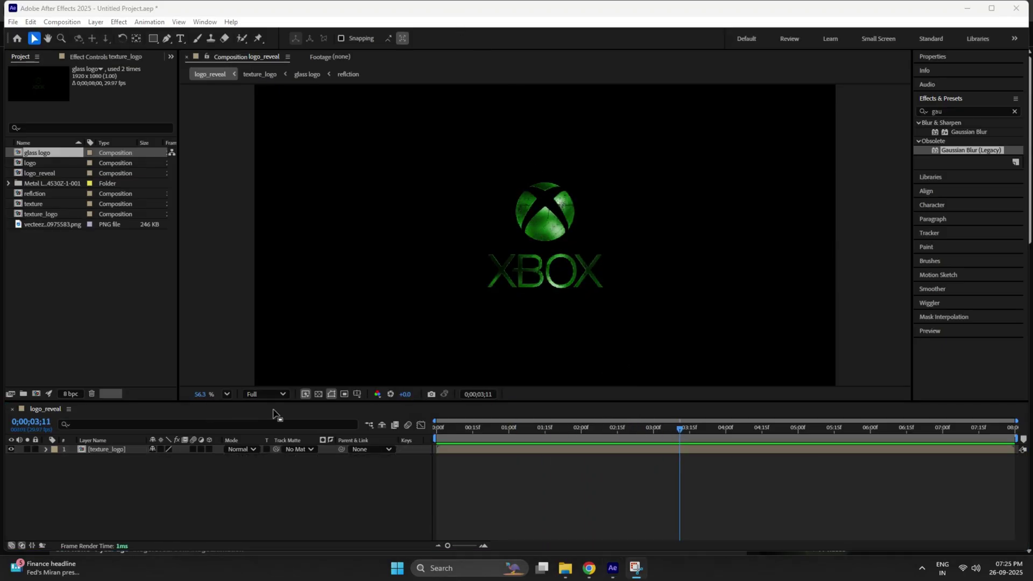
right_click(218, 493)
mouse_move(282, 355)
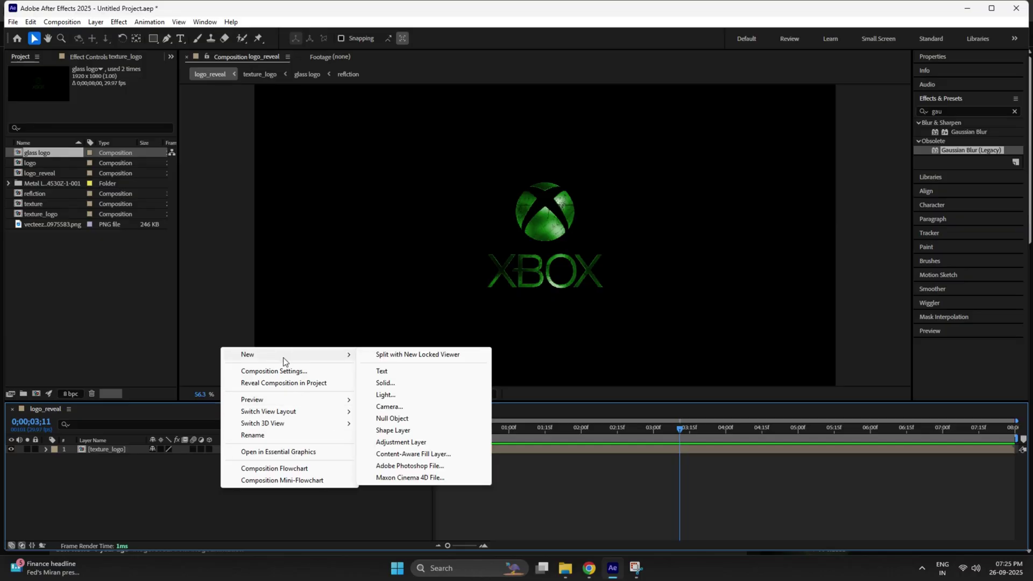
left_click(424, 384)
key("BackSpace")
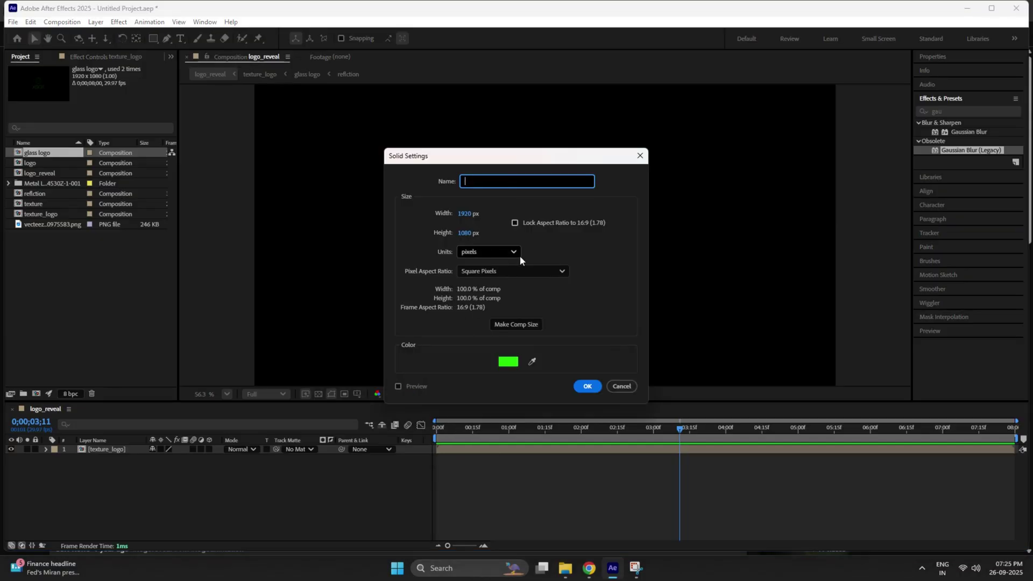
type("BG")
left_click(508, 361)
left_click_drag(423, 347, 395, 351)
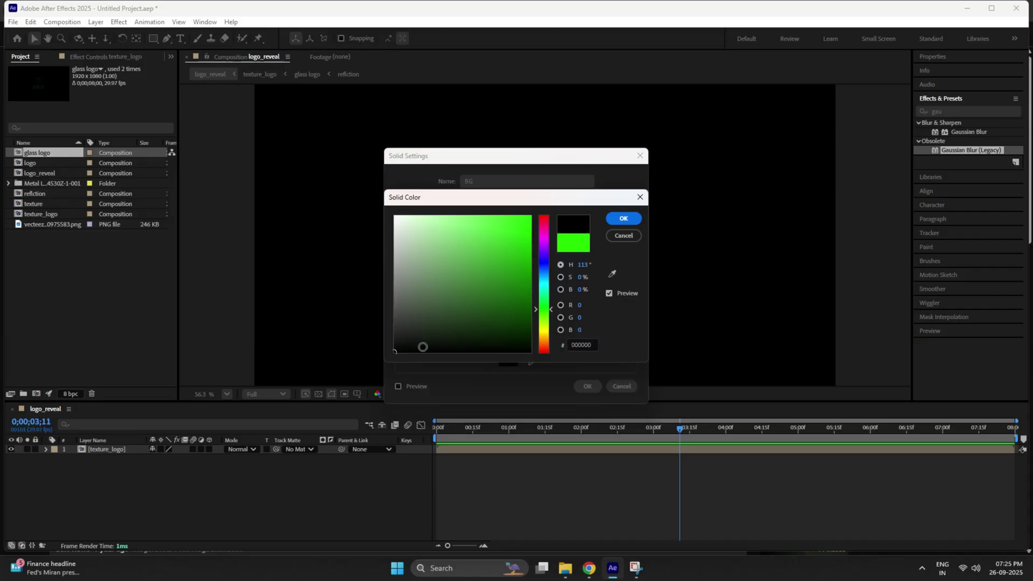
left_click(623, 218)
left_click(587, 386)
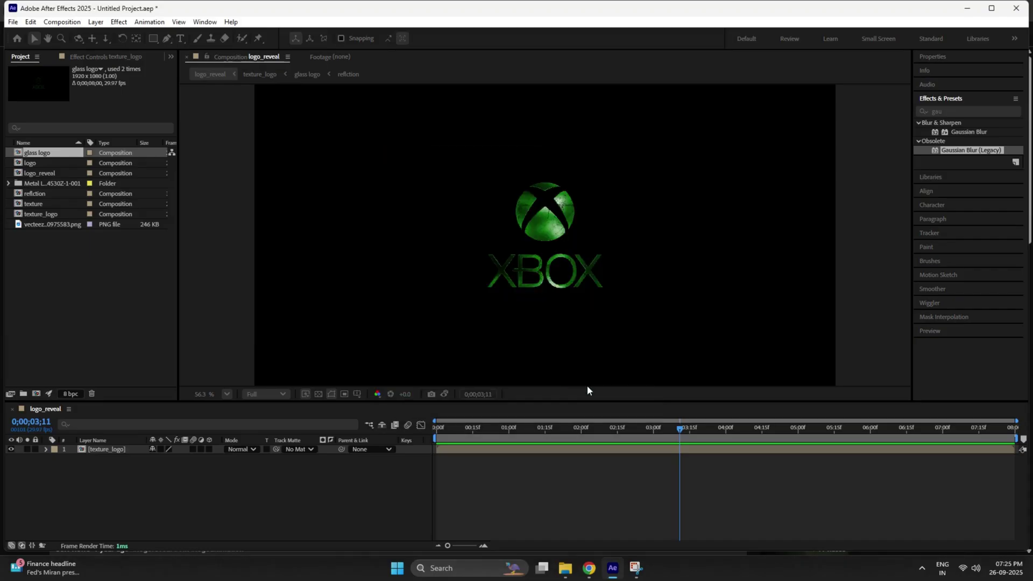
Apply the Gradient Ramp effect to the BG layer.
left_click(204, 487)
left_click(150, 450)
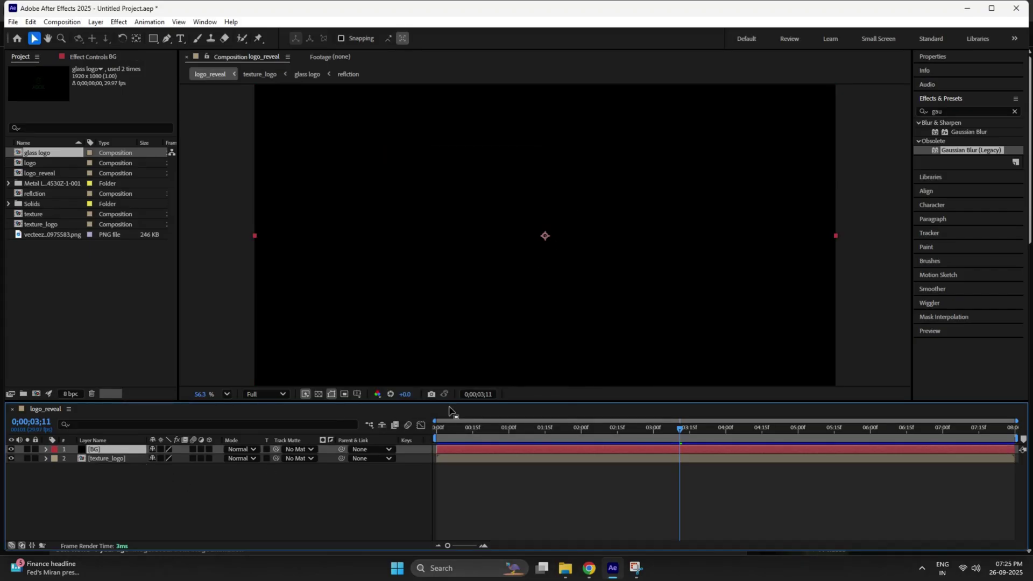
left_click(1014, 112)
type("g")
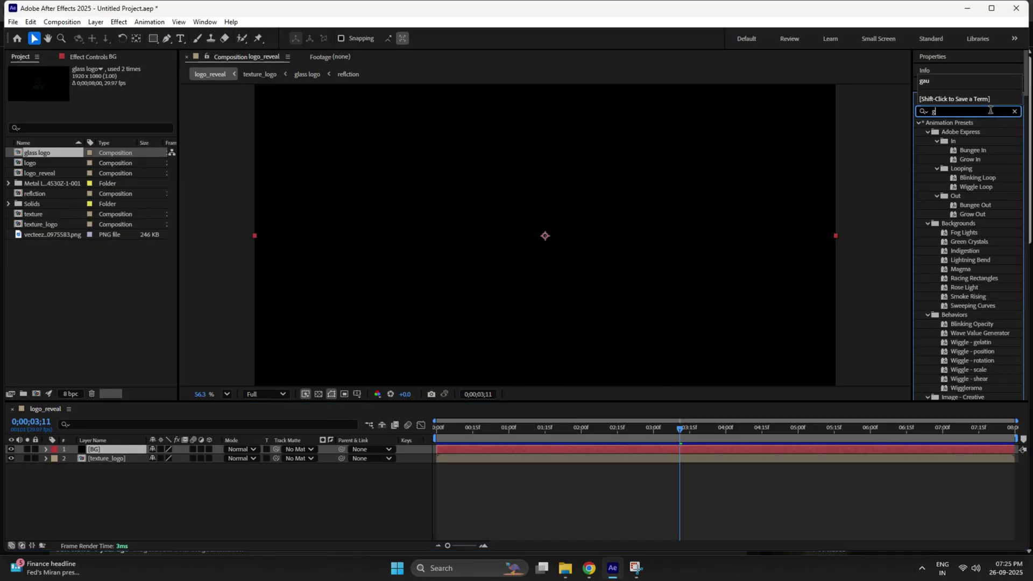
type("rad")
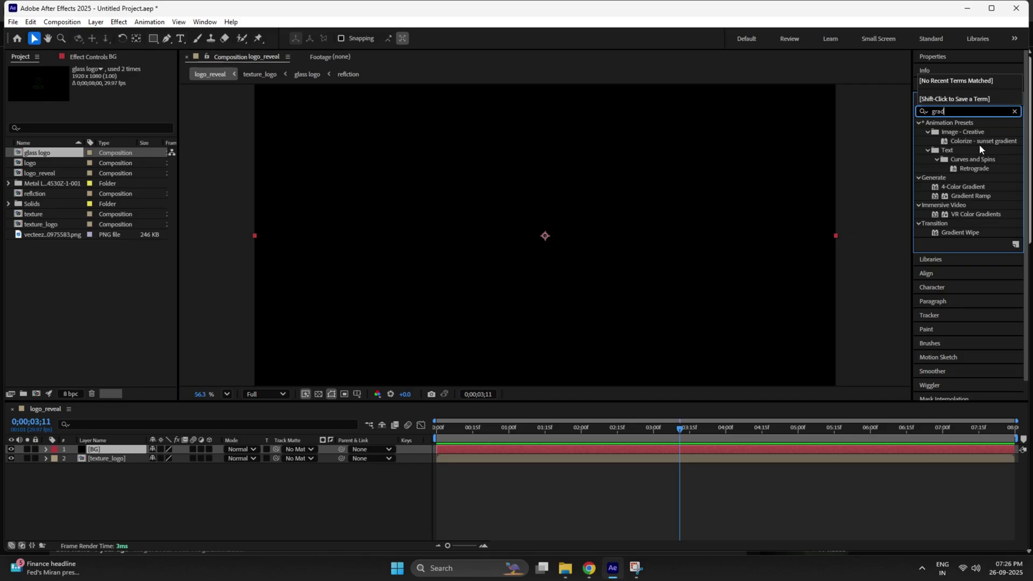
left_click_drag(984, 195, 548, 233)
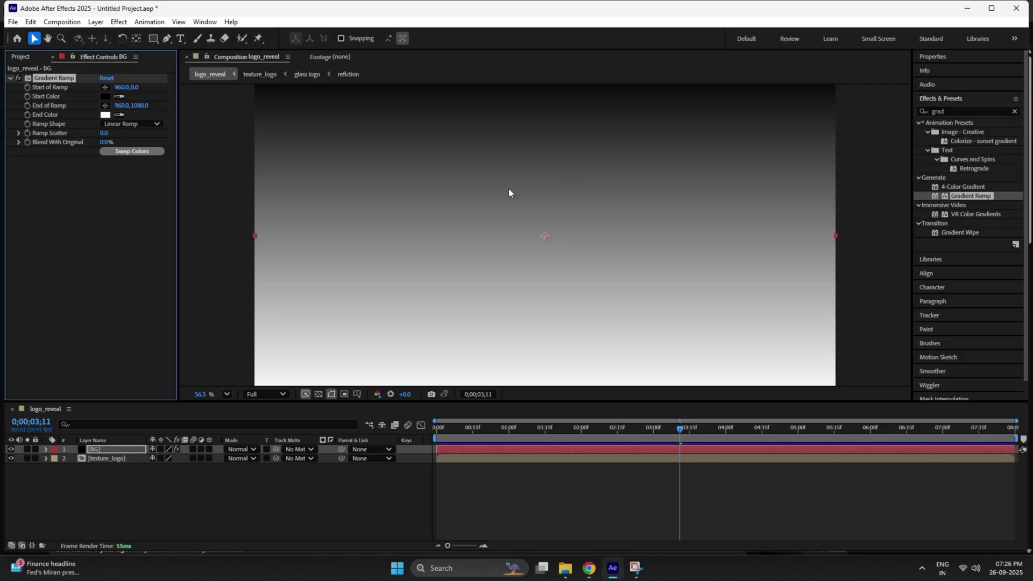
Set the gradient's end colour to a very dark, near-black hex value.
left_click(106, 114)
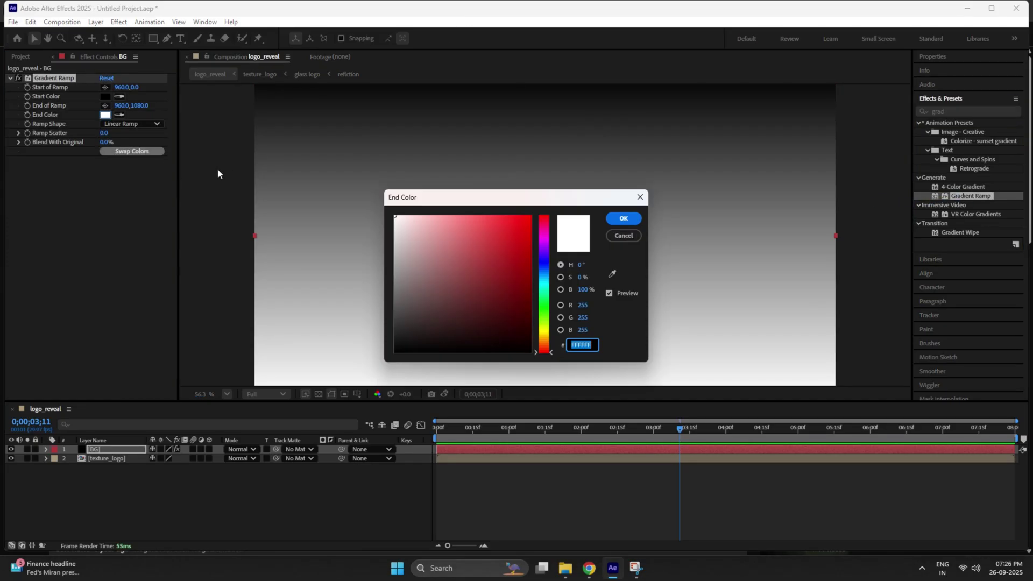
left_click_drag(515, 337, 518, 346)
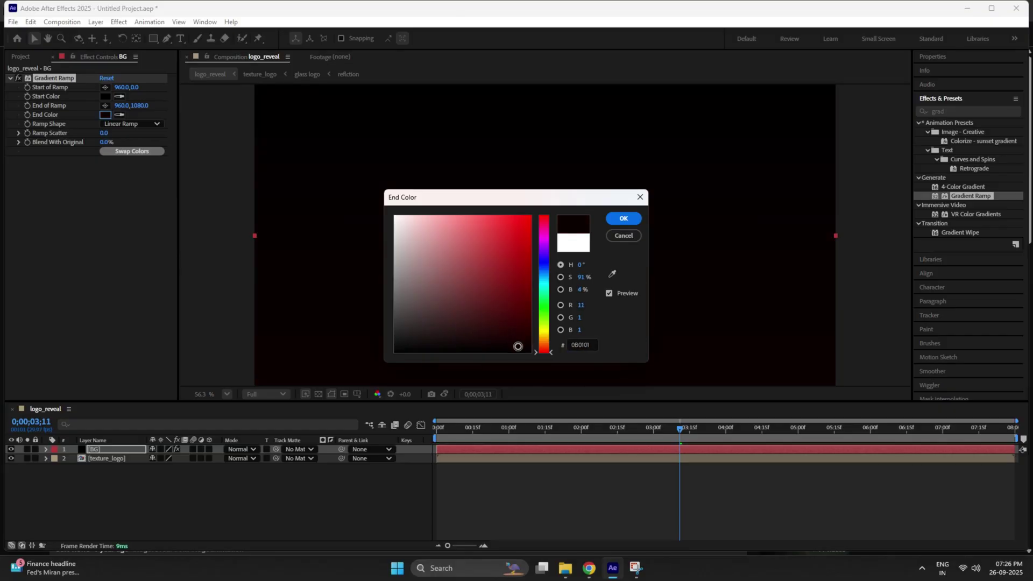
left_click(589, 345)
key("BackSpace")
type("0")
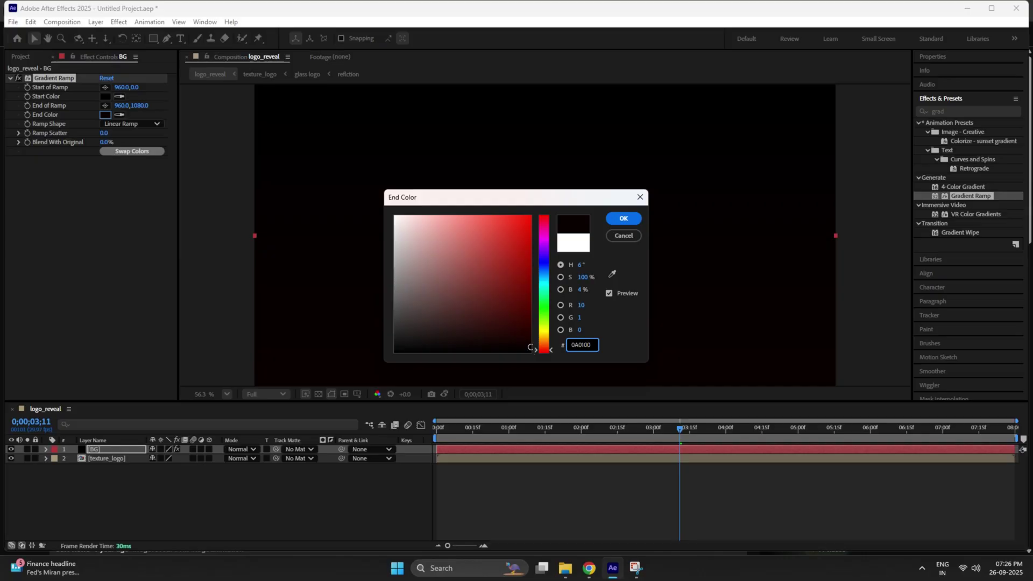
key("BackSpace")
type("0")
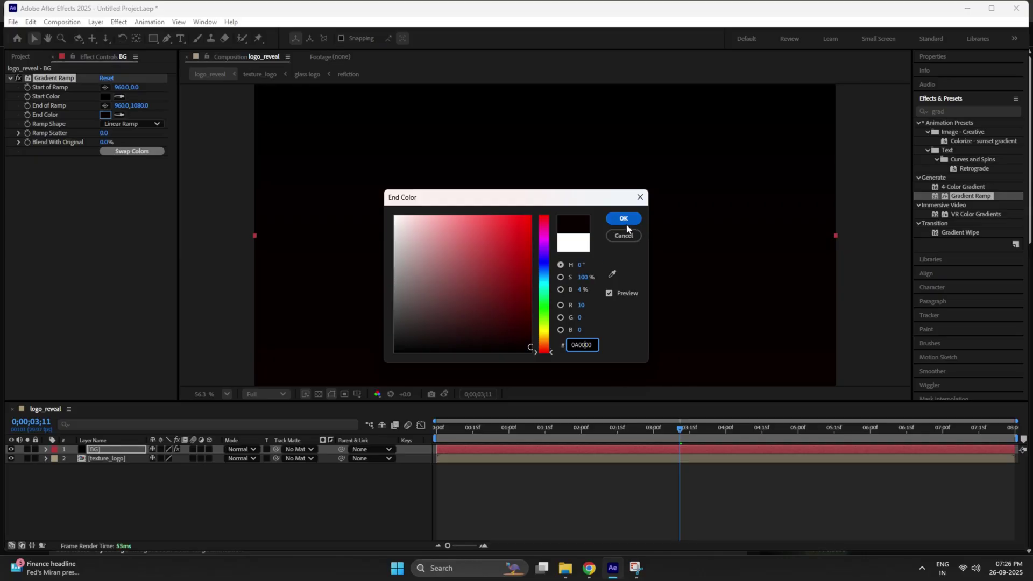
left_click(624, 221)
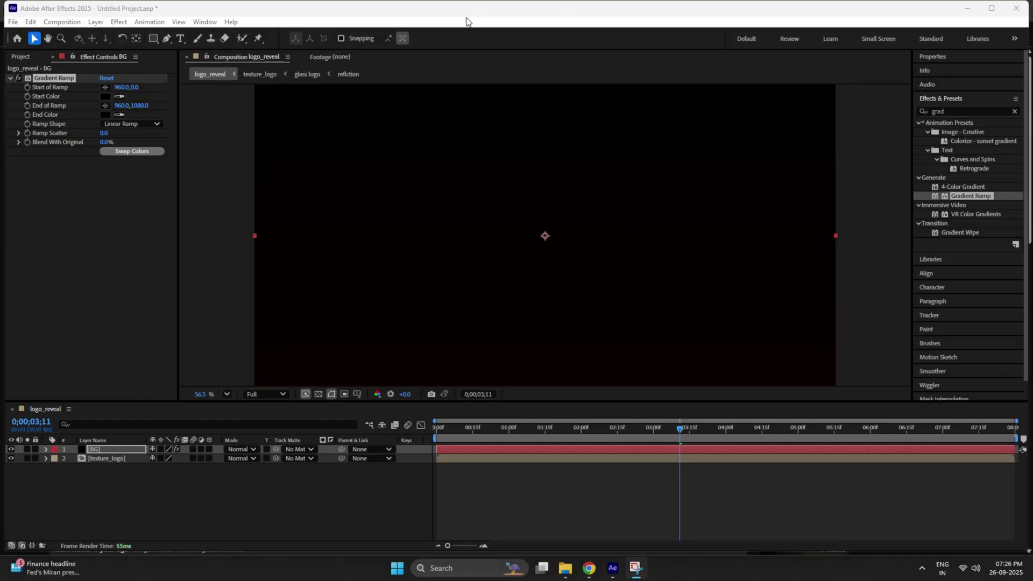
Give the gradient a dark navy start colour, Radial Ramp shape and Ramp Scatter 500.
left_click(106, 94)
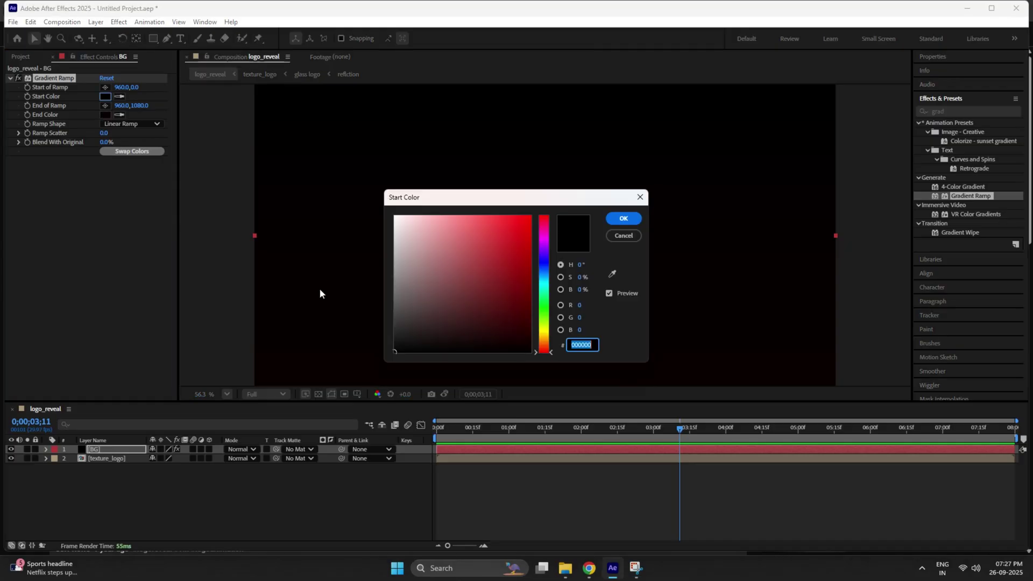
left_click(590, 344)
type("10A18")
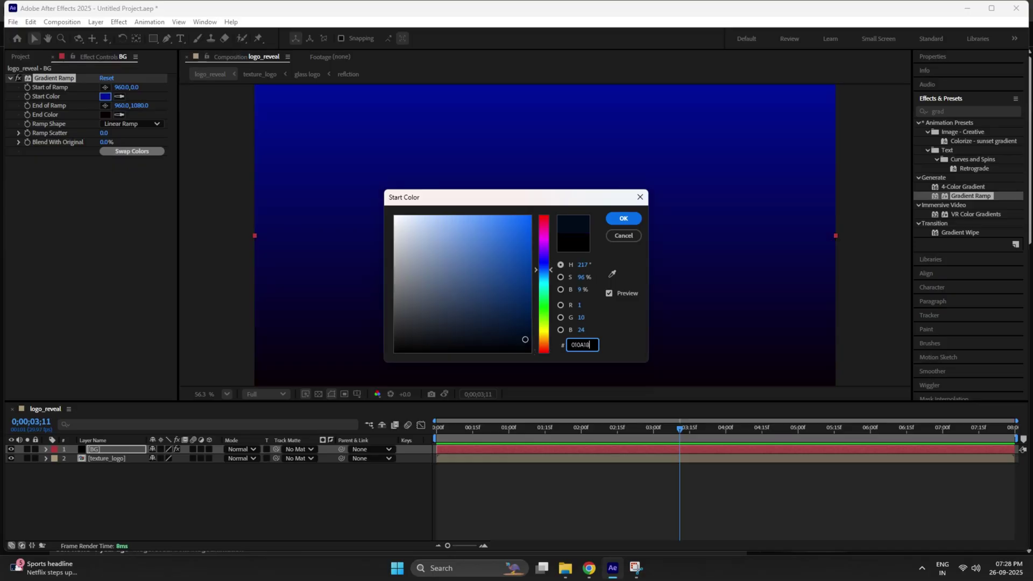
left_click(625, 218)
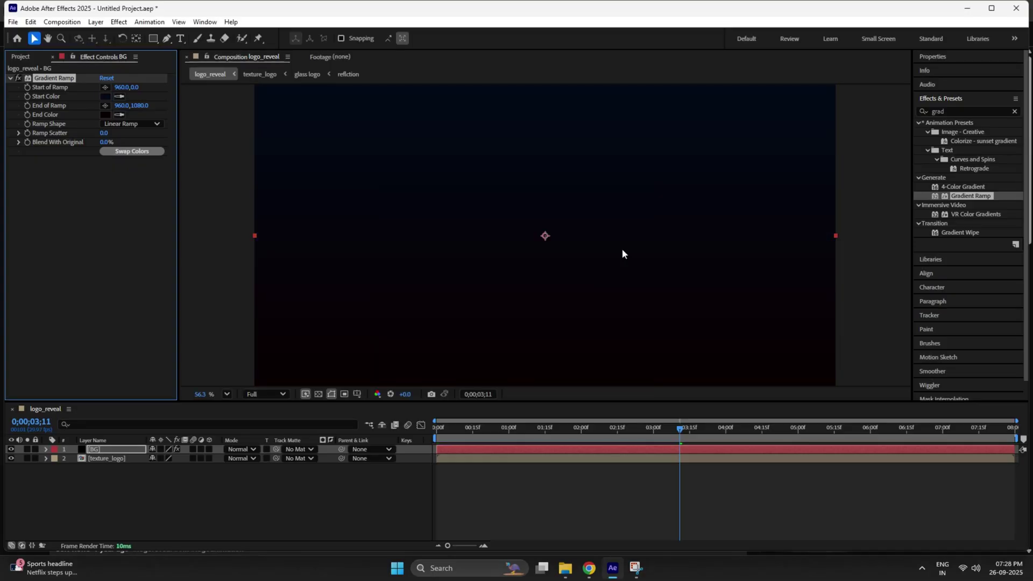
left_click(129, 123)
left_click(121, 133)
left_click(105, 134)
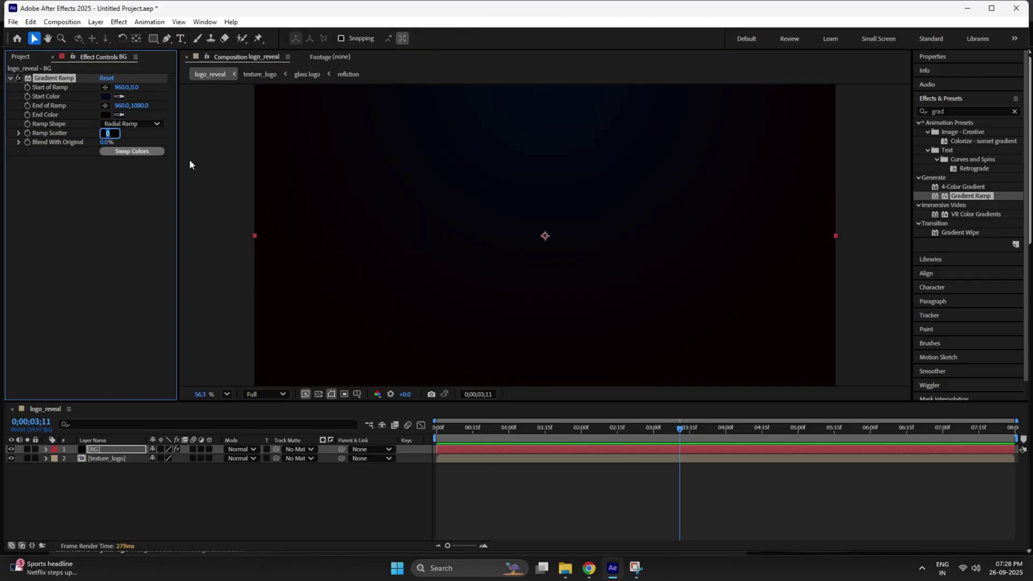
type("500")
key("Return")
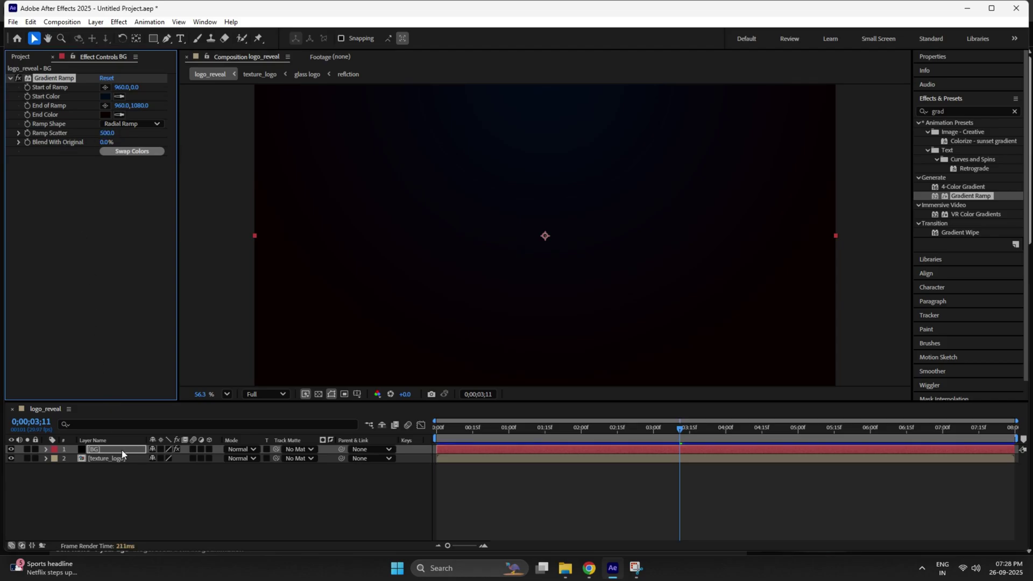
Move BG below texture_logo and set the start colour to hex 010D20.
left_click_drag(121, 450, 121, 479)
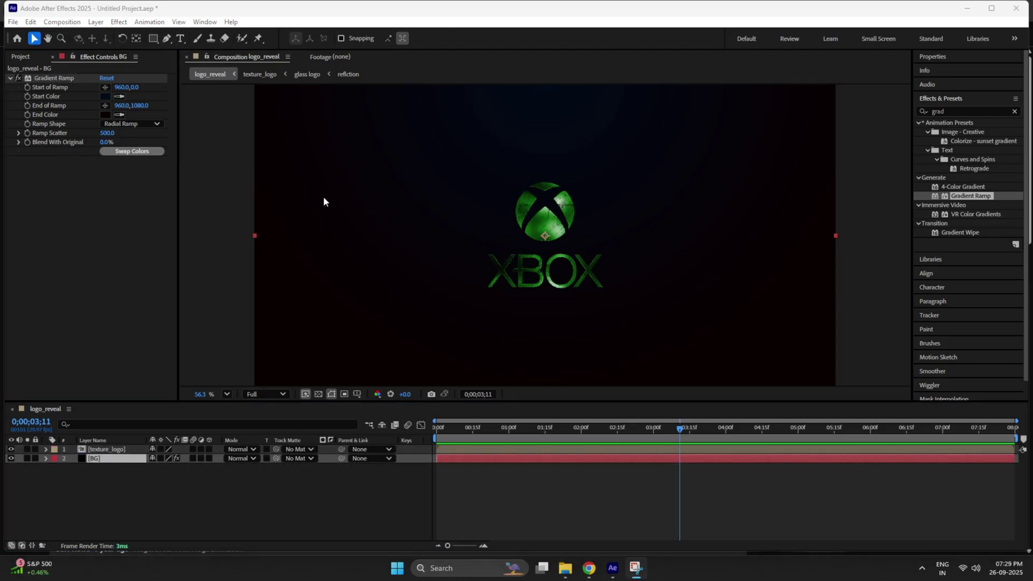
left_click(105, 96)
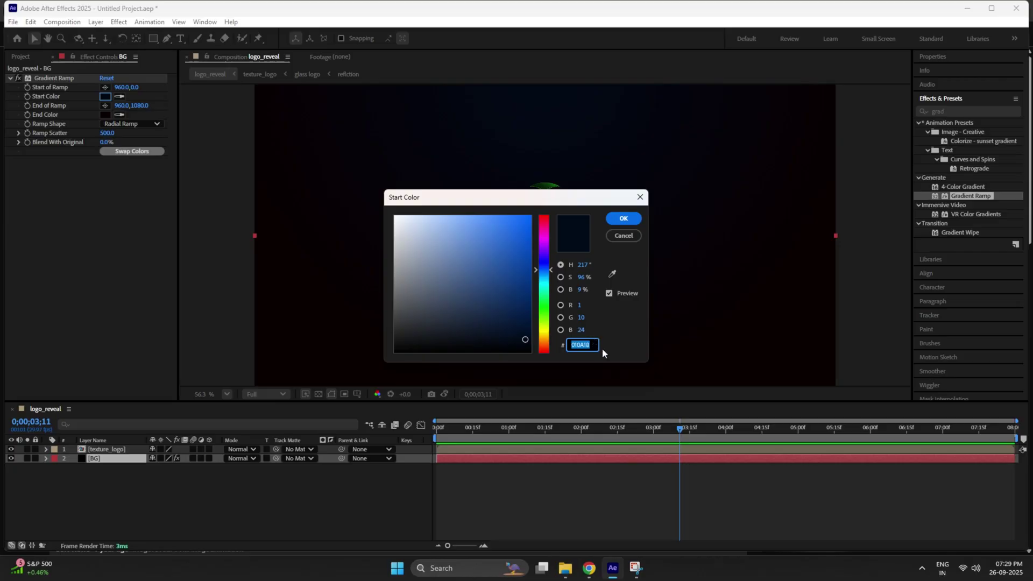
type("01")
type("00")
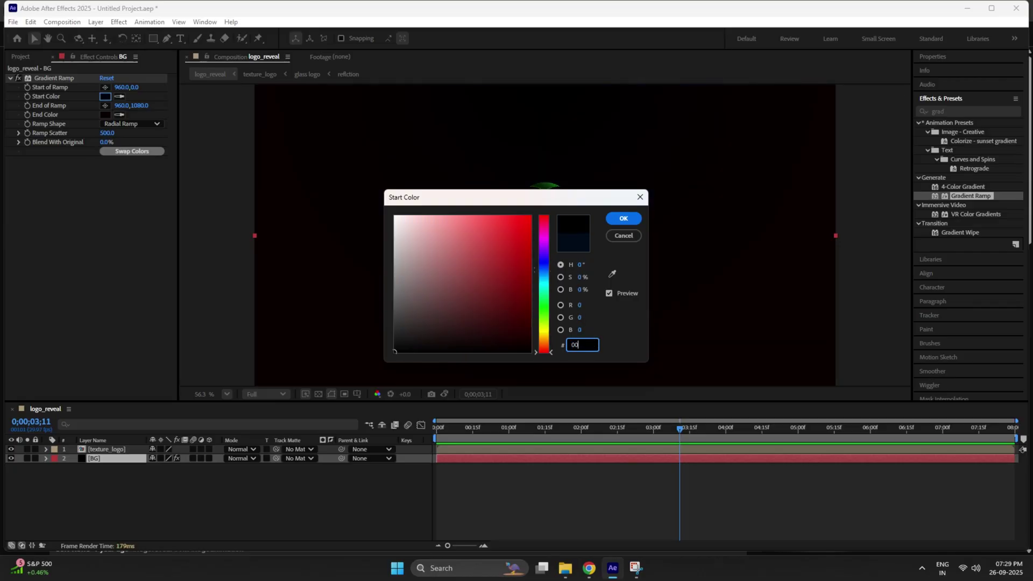
type("D20")
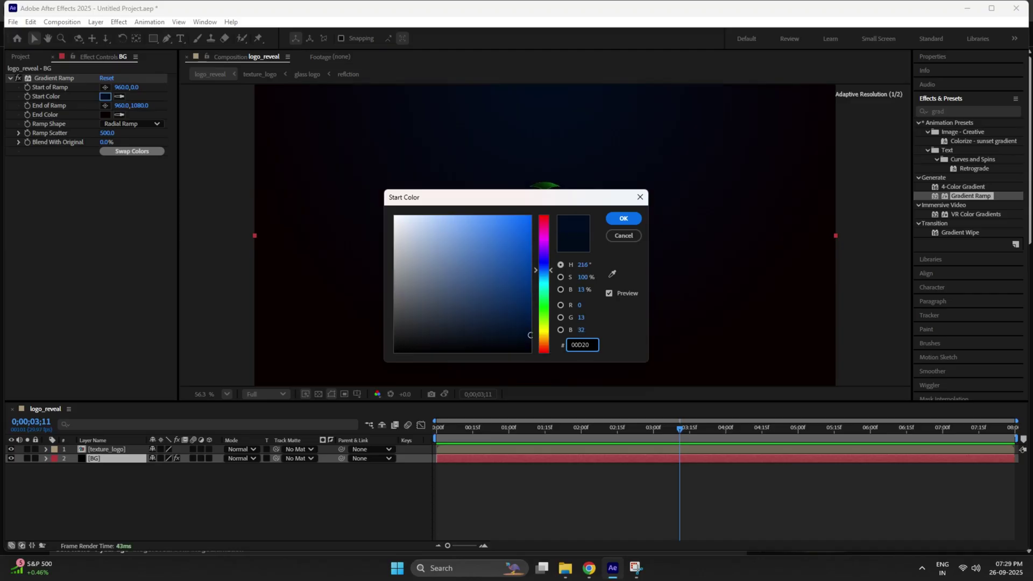
left_click(623, 218)
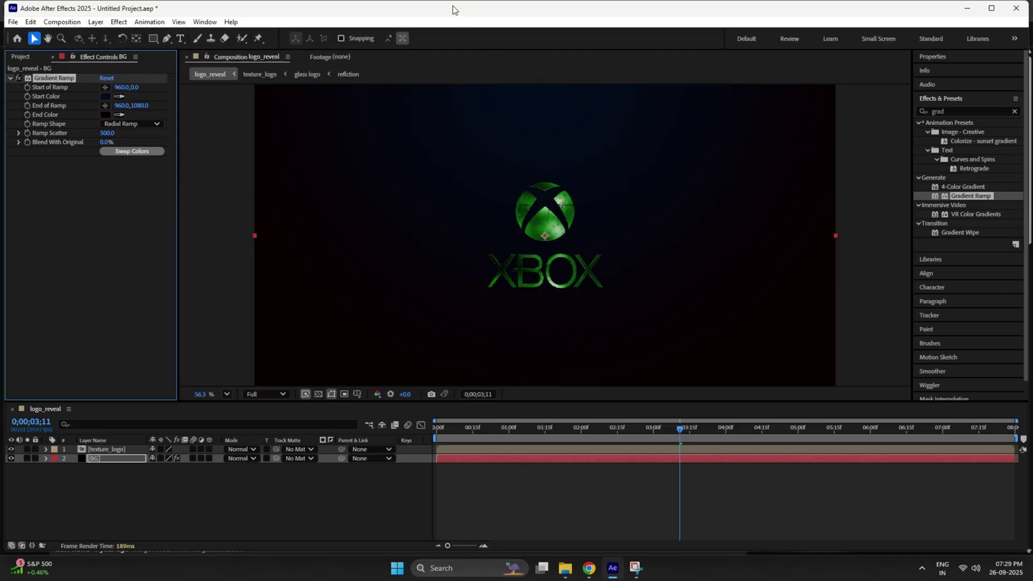
left_click(20, 57)
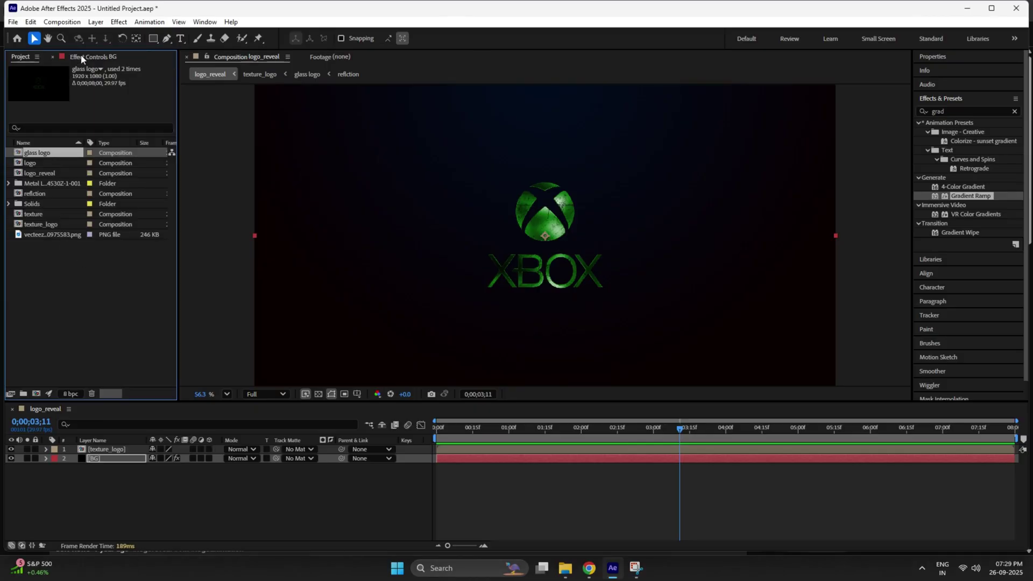
Add floor.png from the Metal folder to logo_reveal as the top layer, scaled to 50%.
left_click(9, 183)
left_click_drag(51, 204, 104, 449)
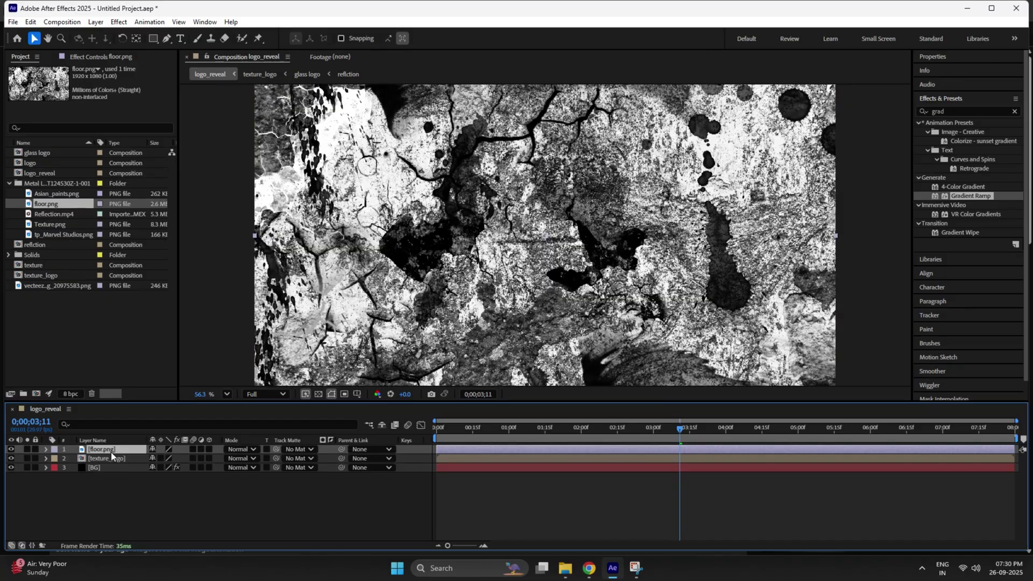
key("s")
left_click(185, 458)
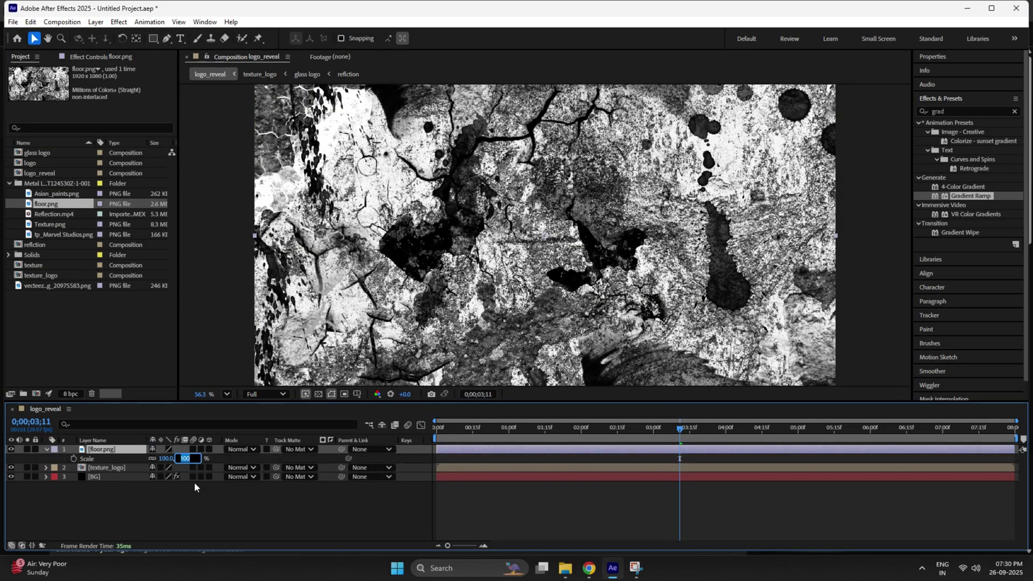
type("50")
key("Return")
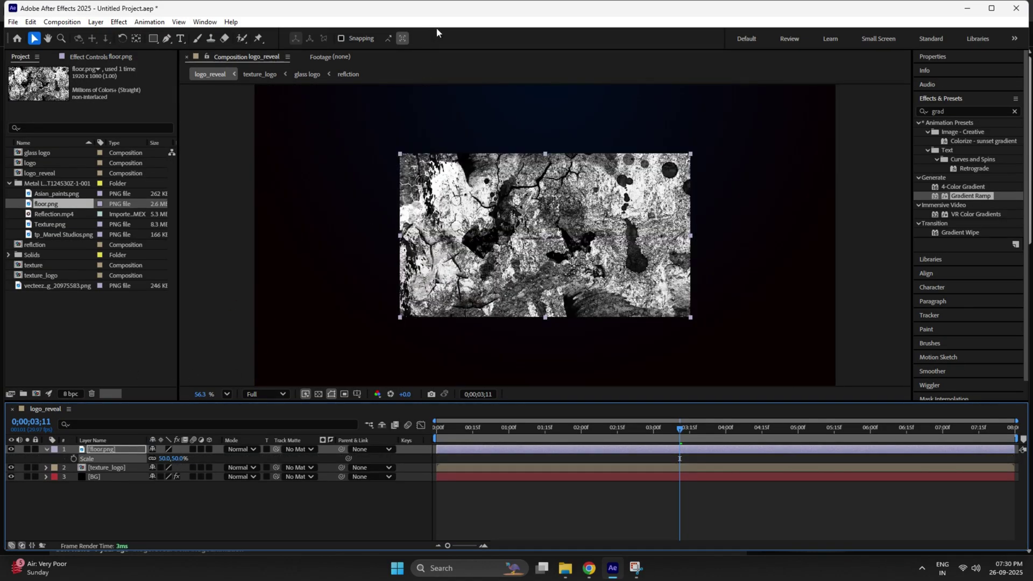
Make the floor layer 3D and lay it flat with Orientation X at 90°.
key("s")
left_click(209, 449)
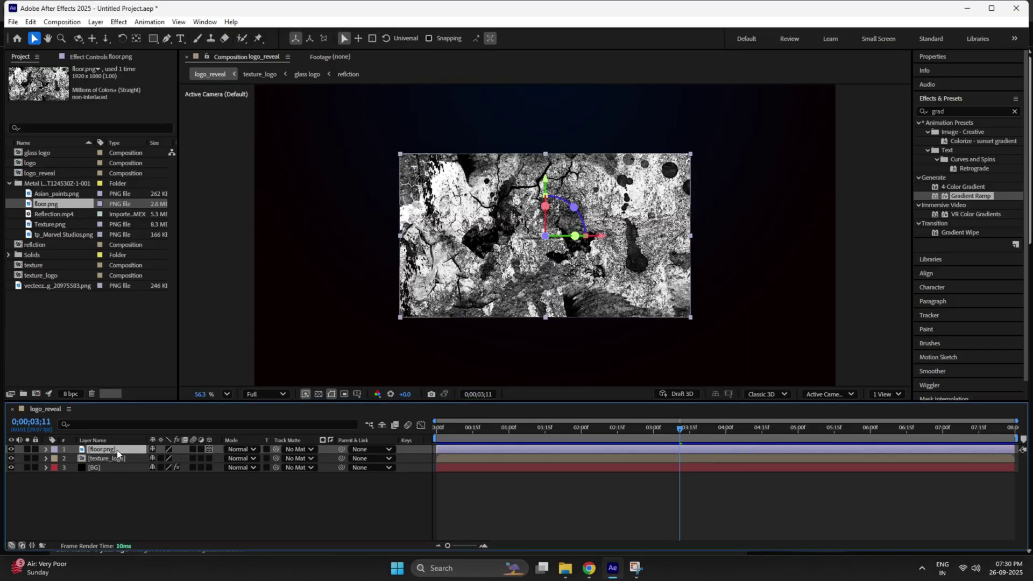
key("r")
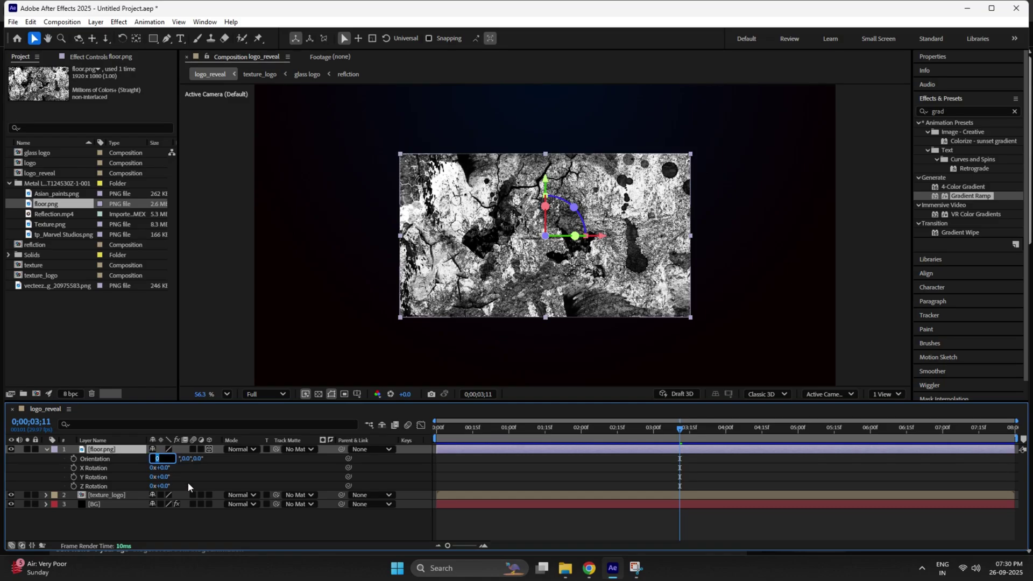
type("90")
key("Return")
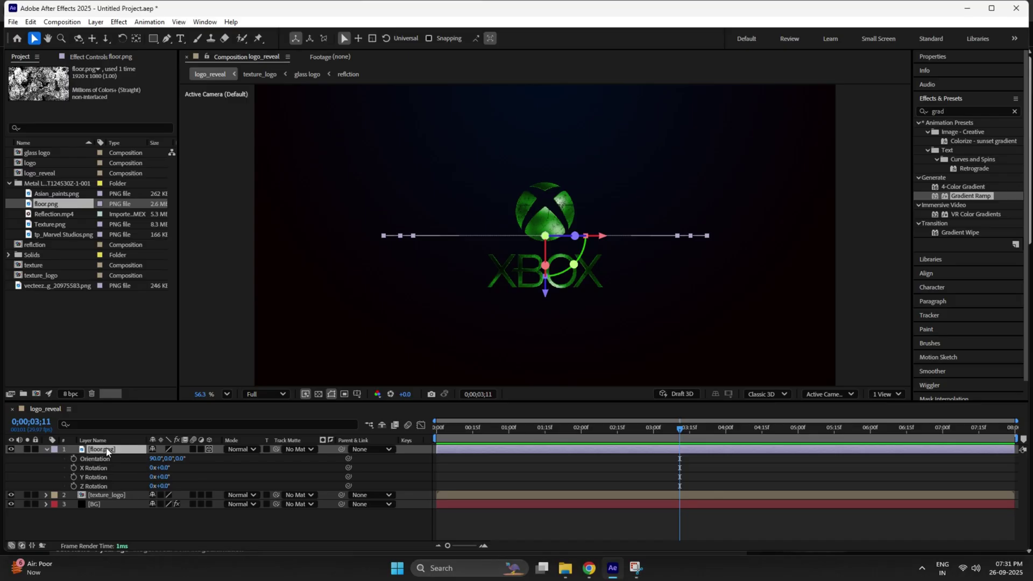
Drag the floor layer's position down below the XBOX logo and reframe the composition view.
left_click(184, 463)
key("p")
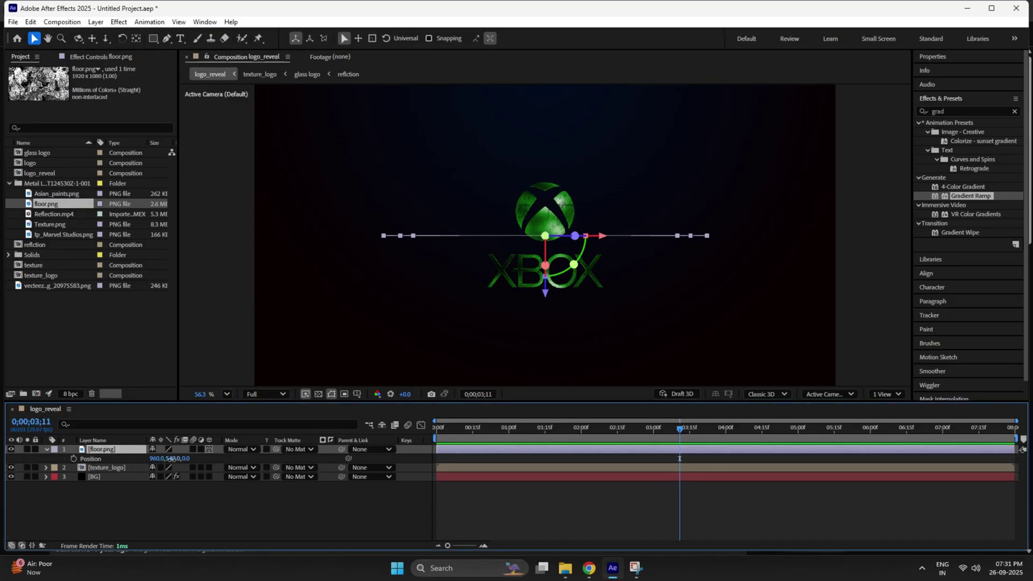
left_click_drag(172, 459, 397, 480)
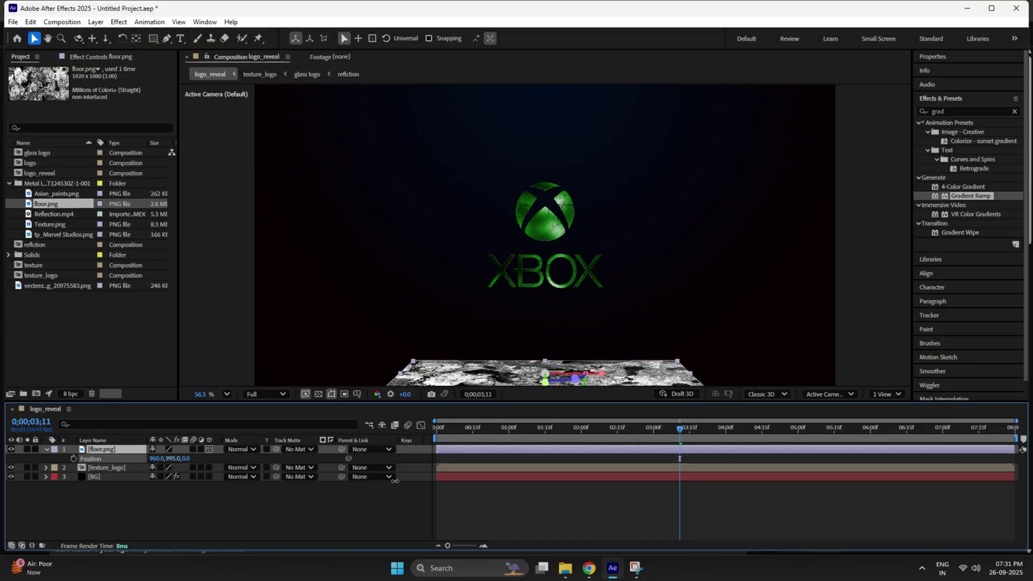
left_click_drag(393, 482, 388, 485)
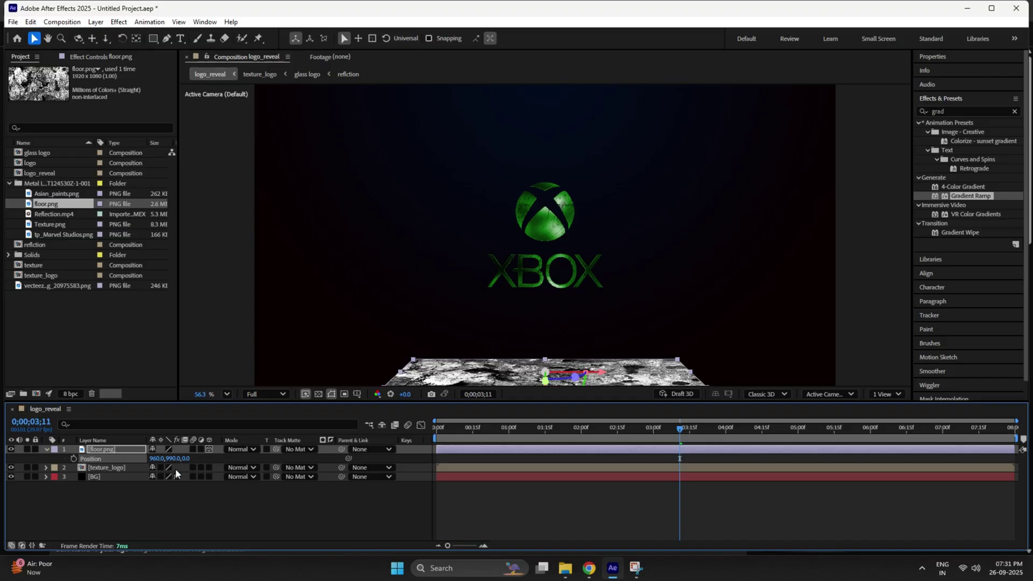
scroll(342, 286, "down", 2)
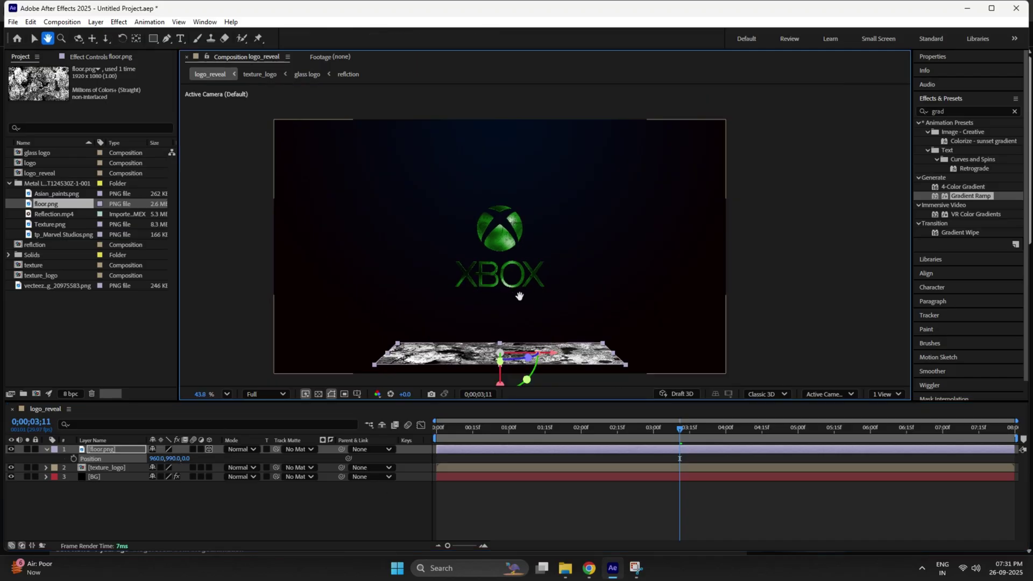
left_click_drag(475, 285, 501, 286)
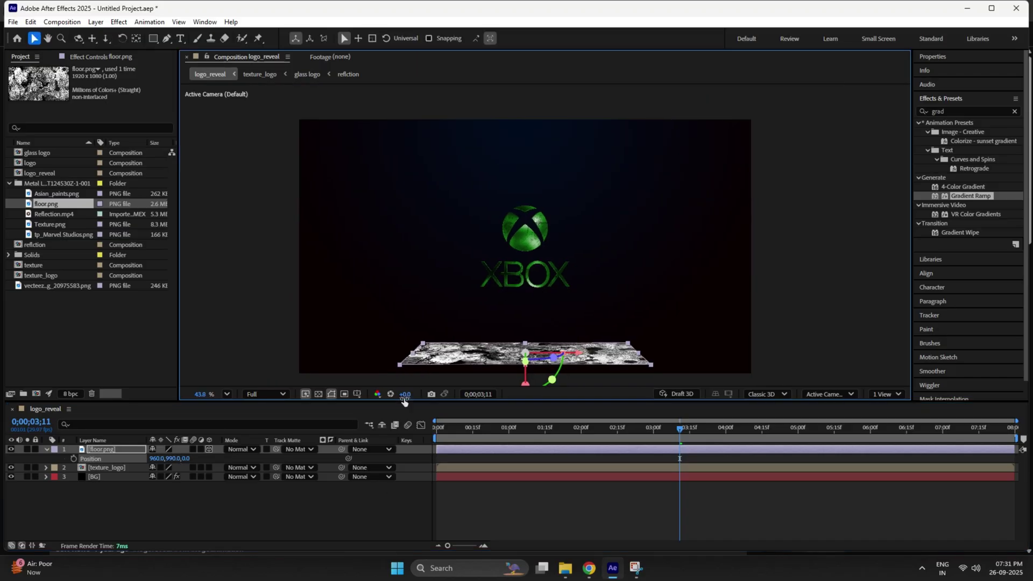
Set the floor's Y position to exactly 993, collapse the layer, and search effects for 'mot'.
left_click(178, 459)
type("993")
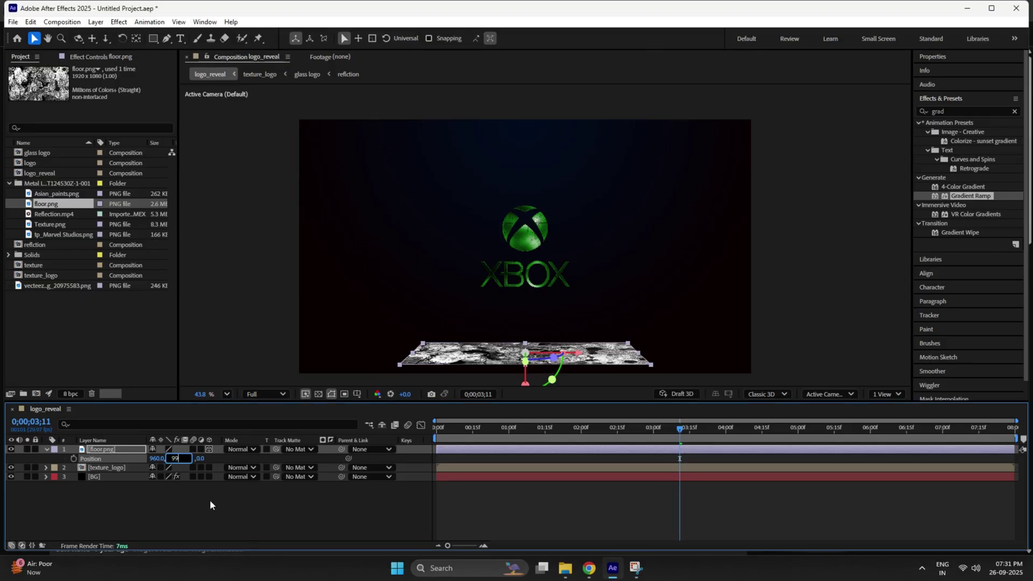
key("Return")
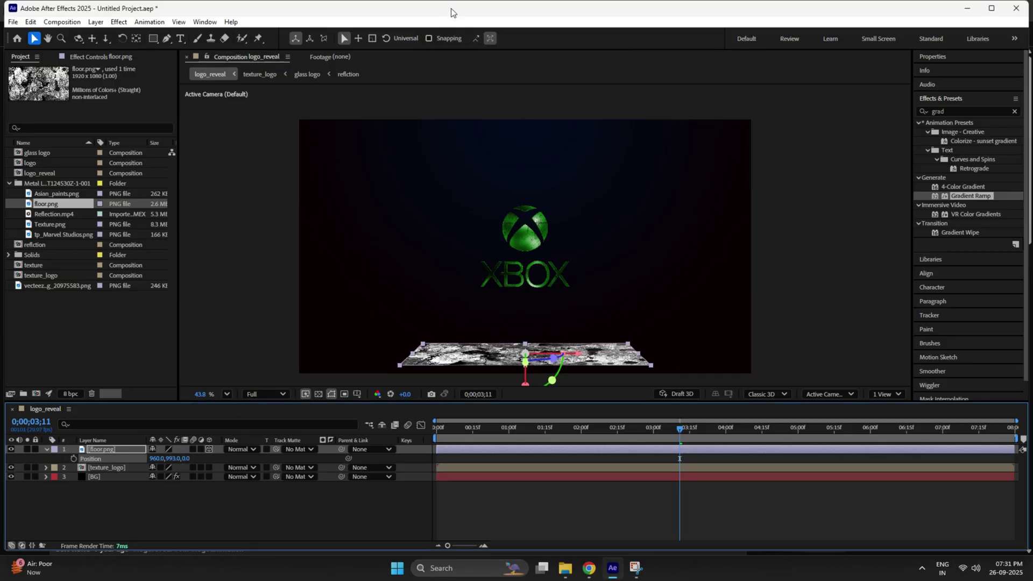
left_click(47, 450)
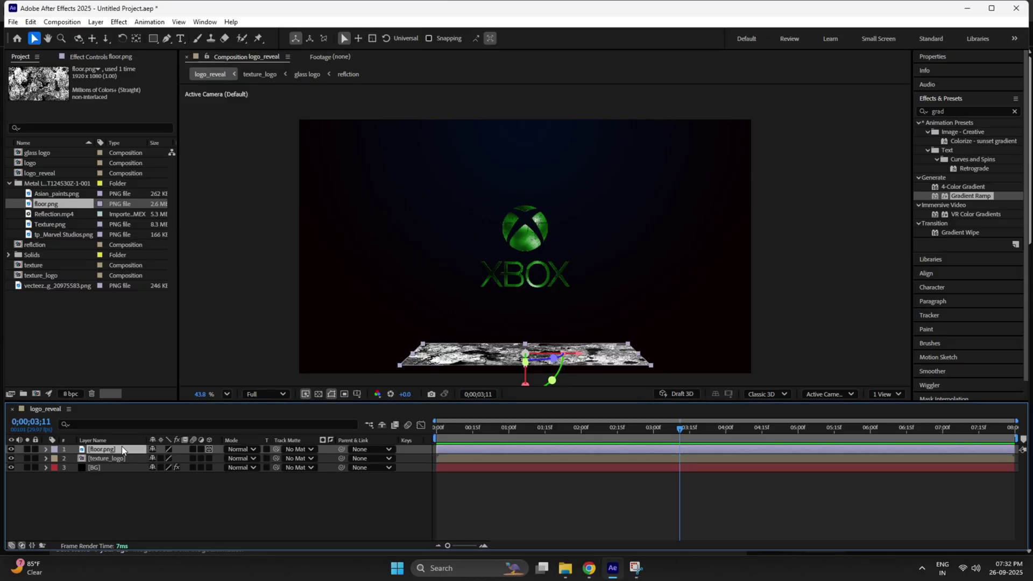
key("ctrl+space")
type("mot")
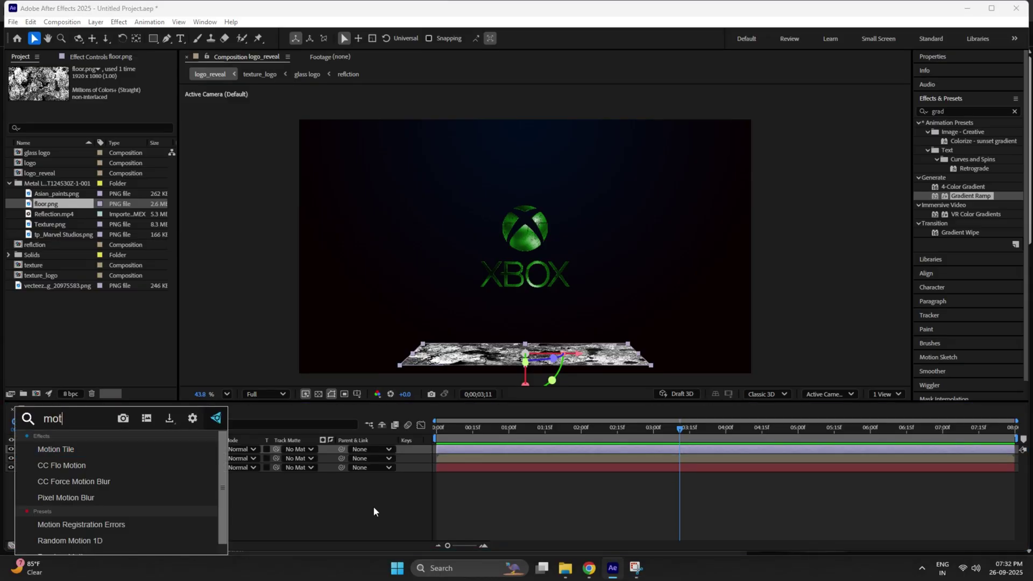
Apply Motion Tile to the floor with Mirror Edges on and output width 270.
key("Escape")
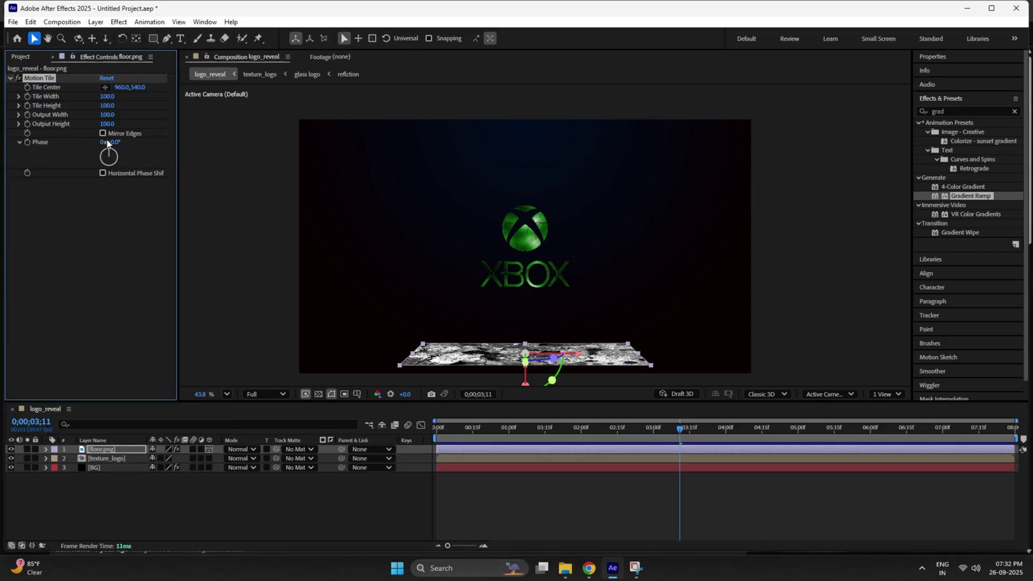
left_click(103, 133)
mouse_move(108, 115)
left_mouse_down()
mouse_move(125, 115)
mouse_move(121, 124)
left_mouse_up()
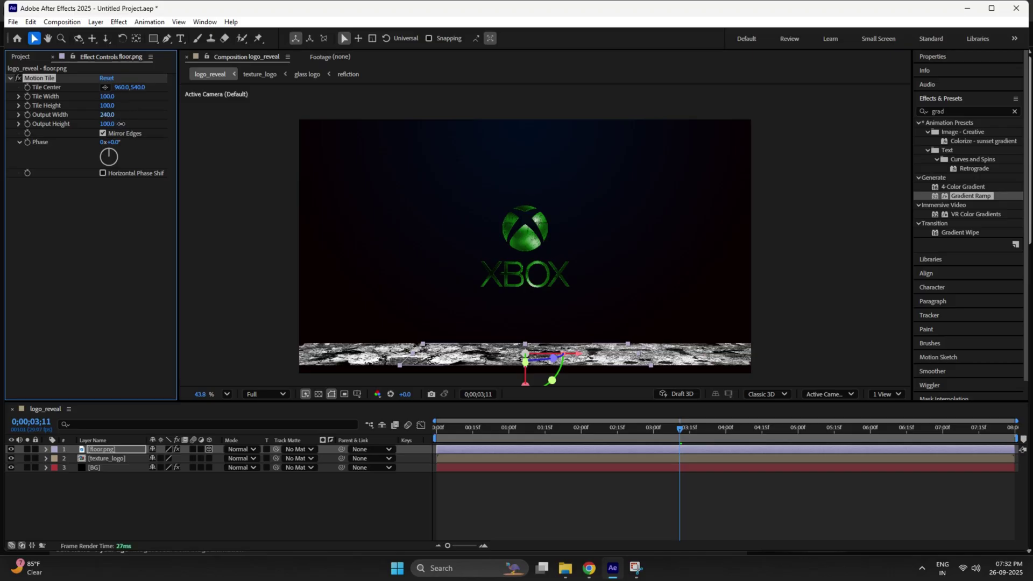
left_click(110, 114)
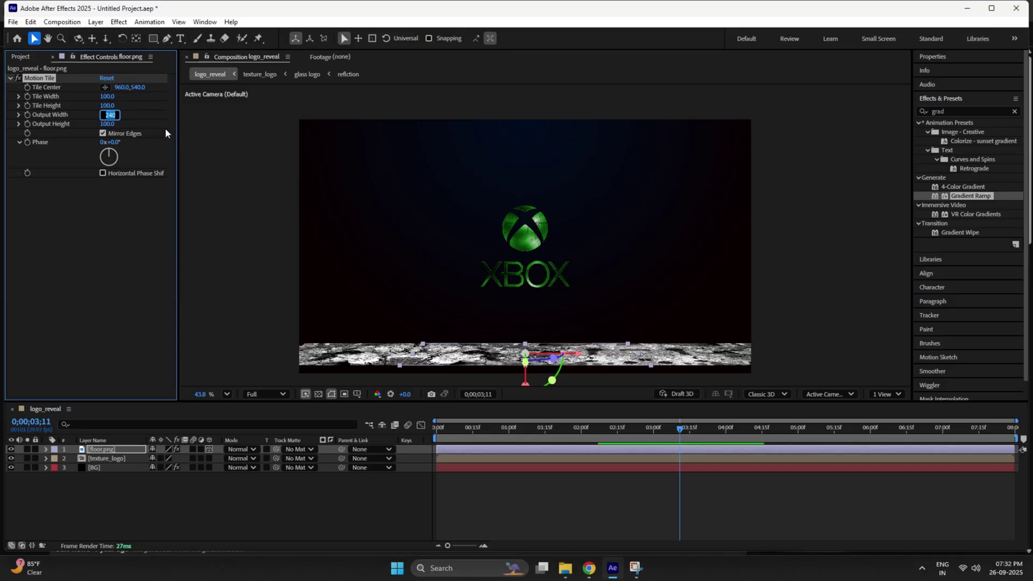
type("270")
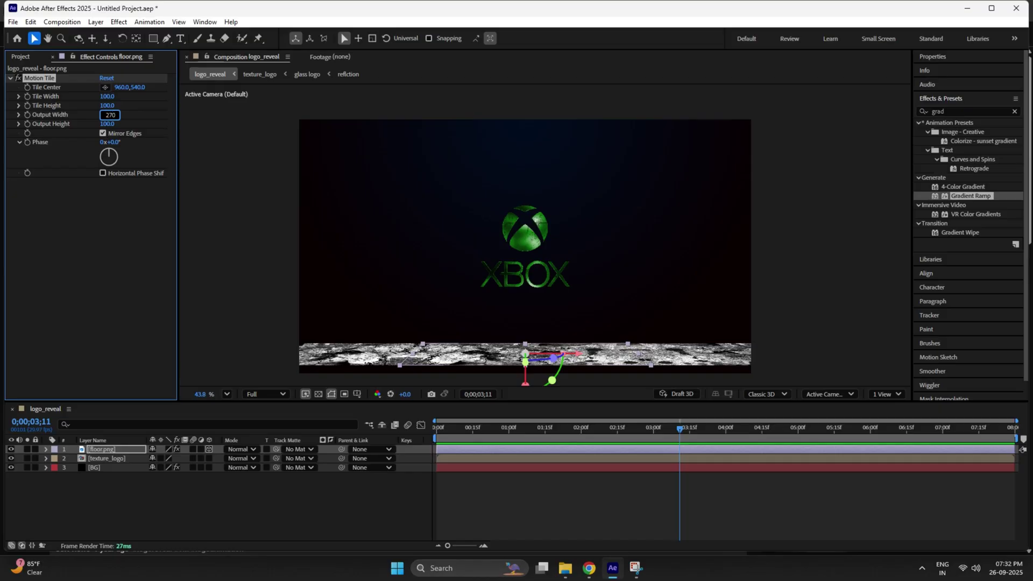
key("Return")
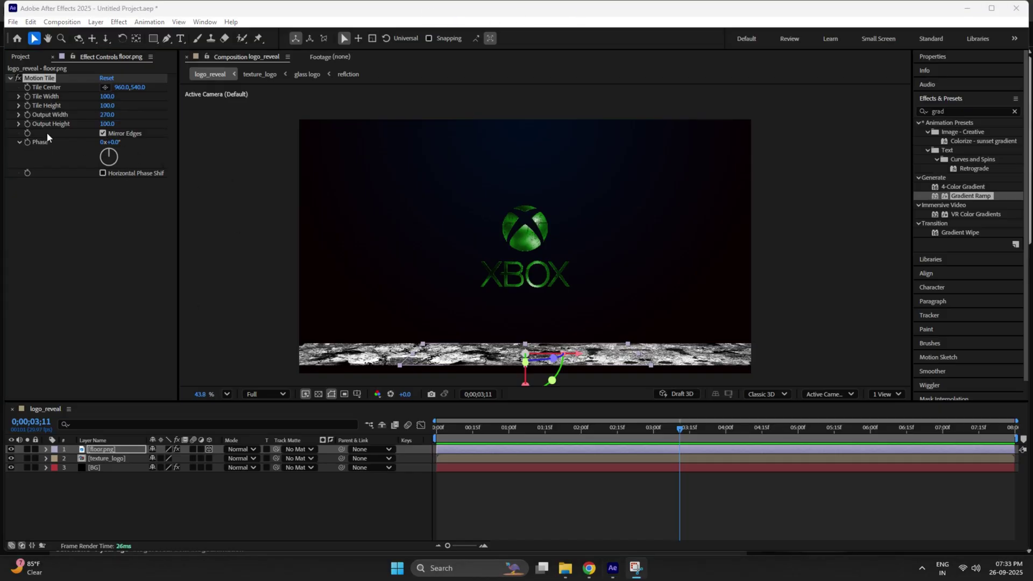
Set the Motion Tile output height to 1190 and output width to 530, then deselect.
left_click(102, 124)
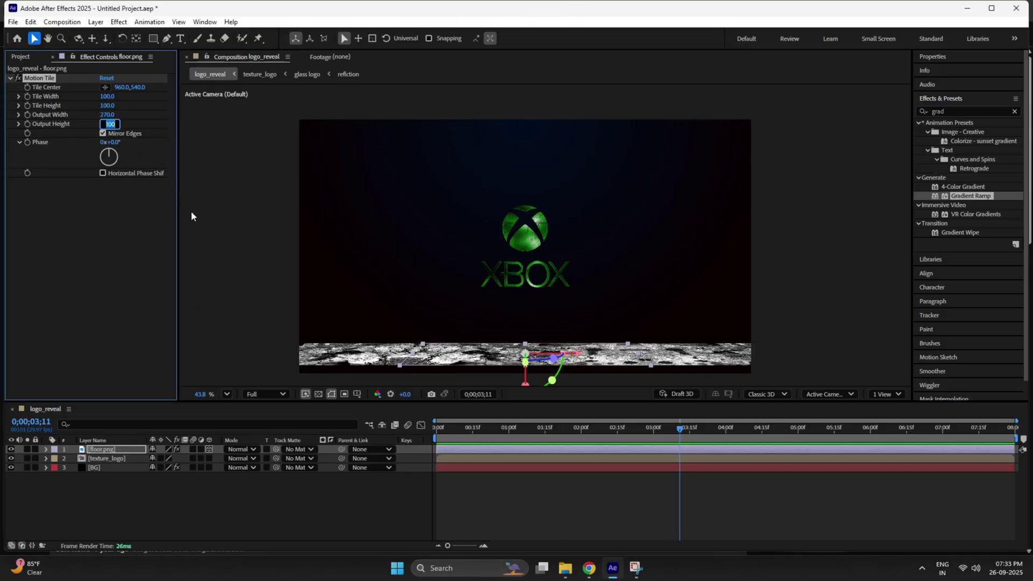
type("1")
key("shift+Tab")
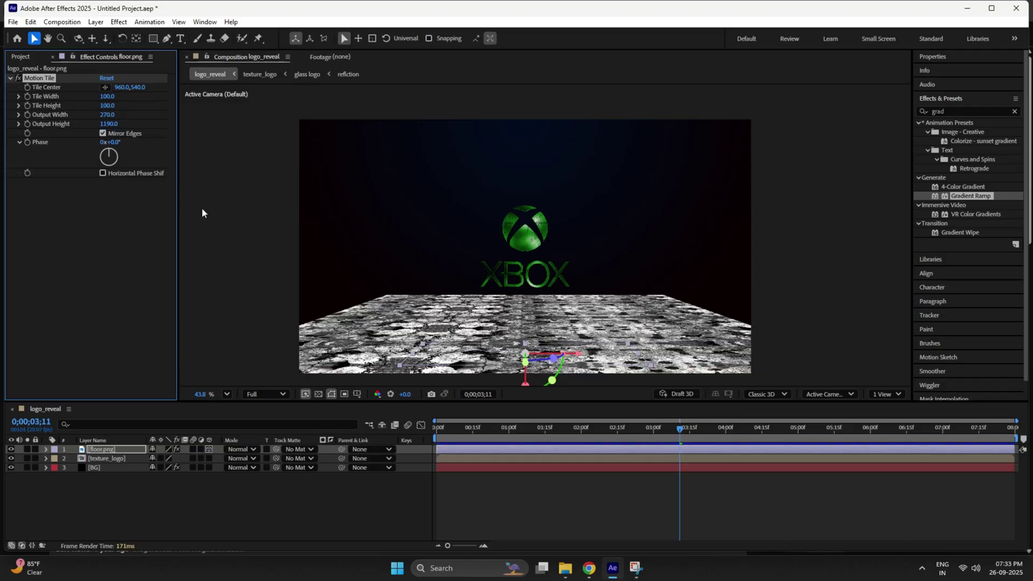
type("530")
key("Return")
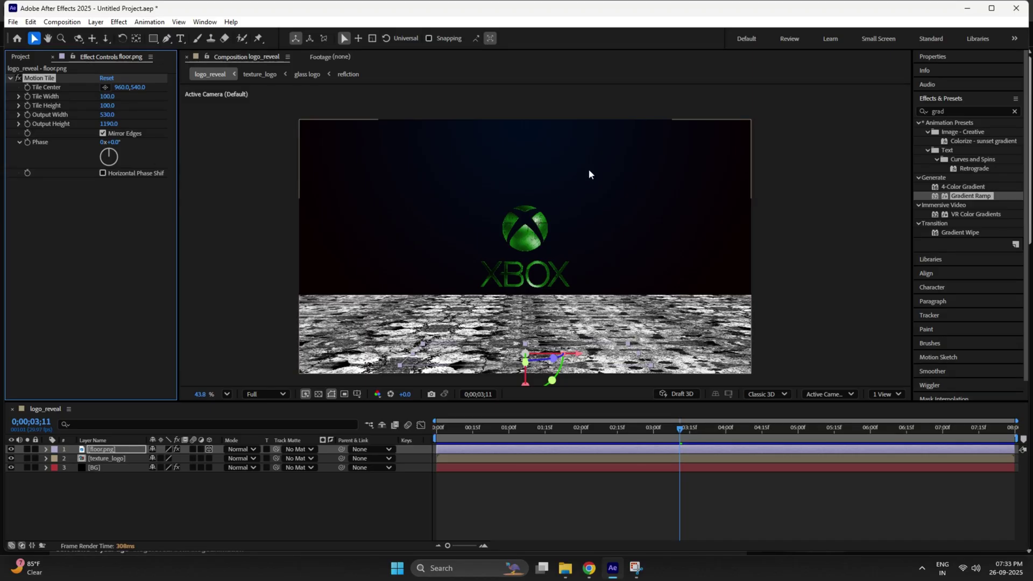
left_click(227, 485)
Create a new white (FFFFFF) solid layer and show source names in the timeline.
right_click(164, 505)
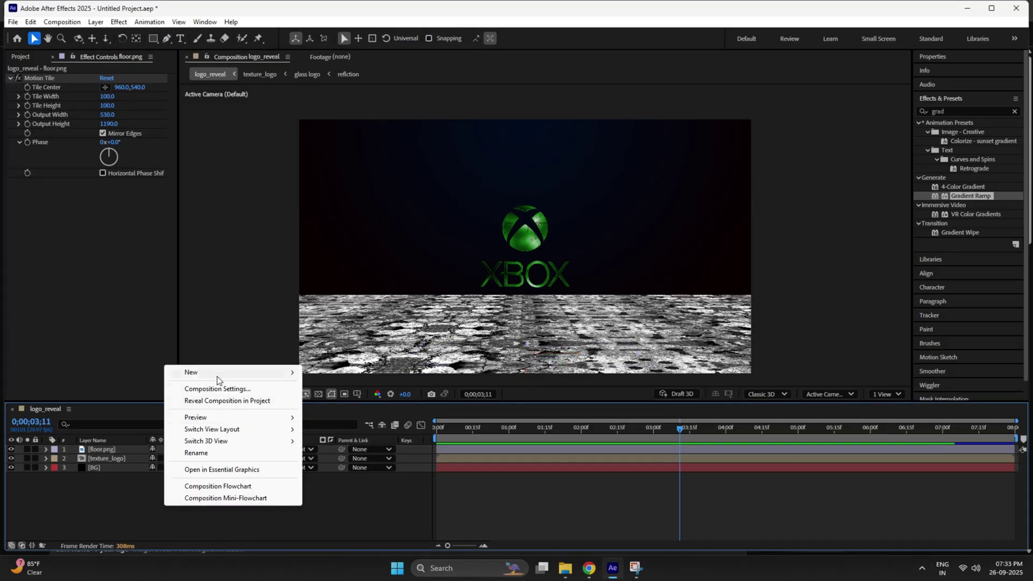
mouse_move(221, 373)
left_click(362, 413)
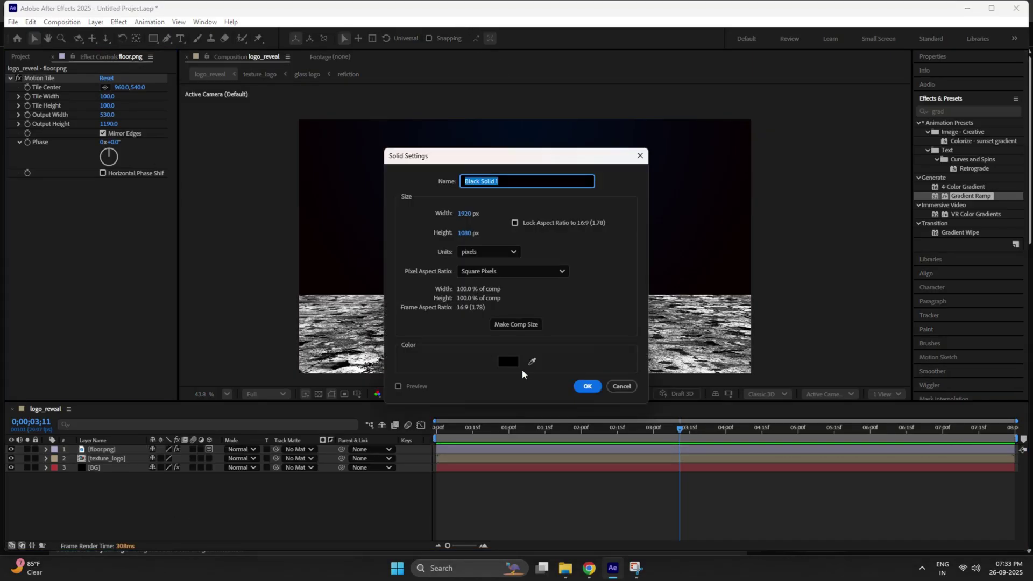
left_click(507, 362)
type("FFFFFF")
left_click(628, 221)
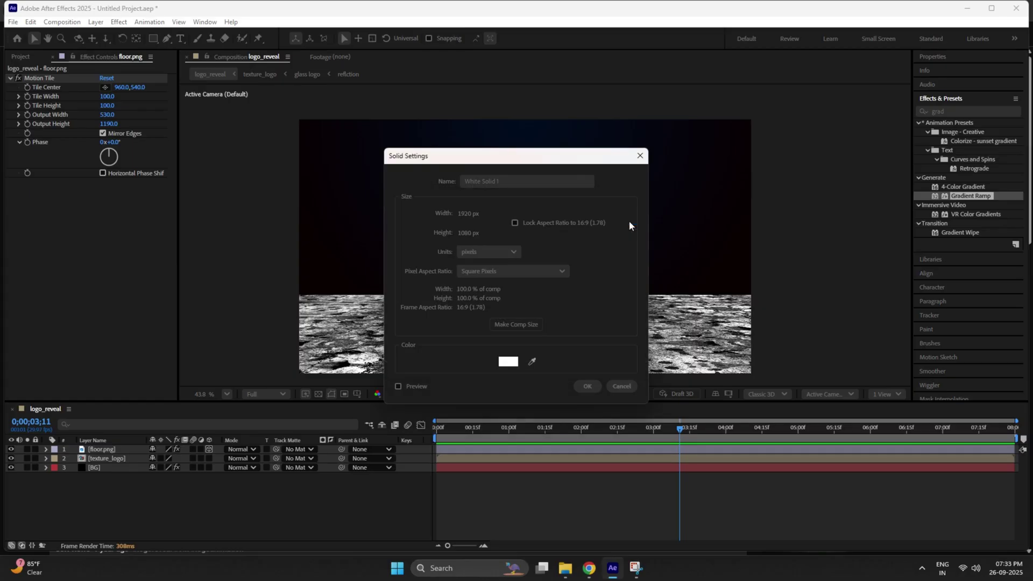
left_click(587, 386)
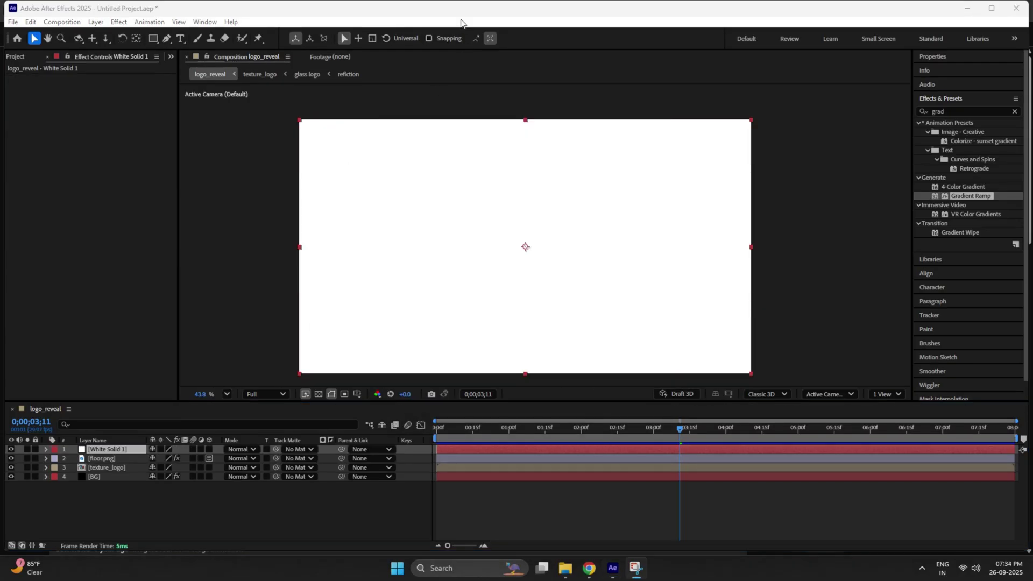
left_click(116, 441)
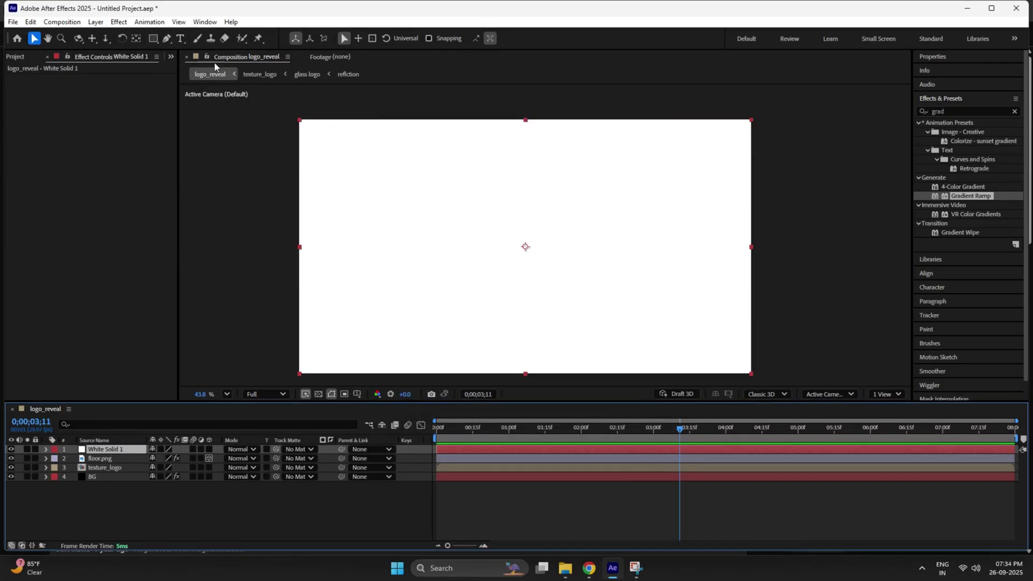
Draw a rectangle mask covering the upper area of the white solid above the floor.
left_click(152, 39)
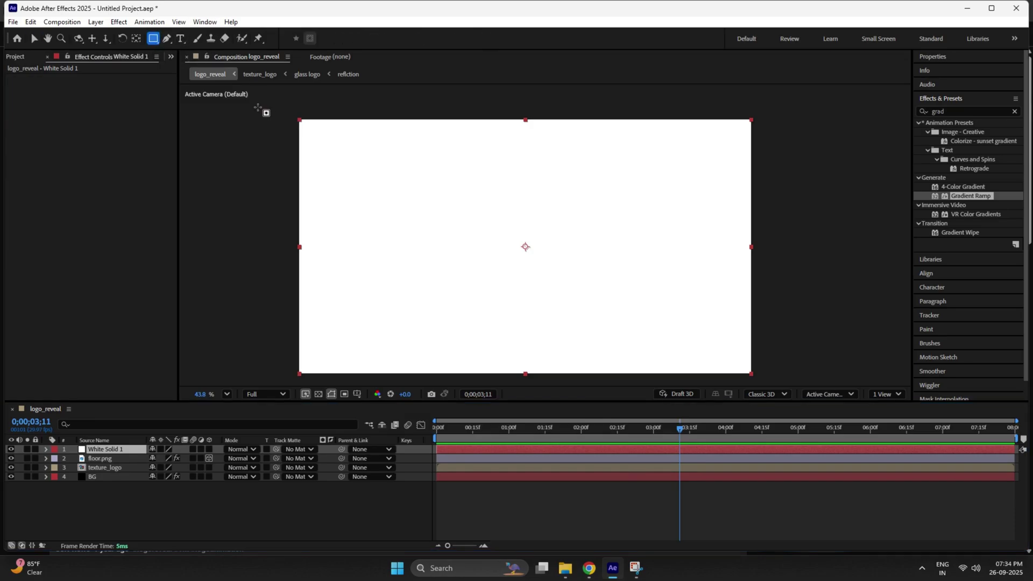
scroll(322, 176, "down", 1)
left_click_drag(345, 206, 394, 243)
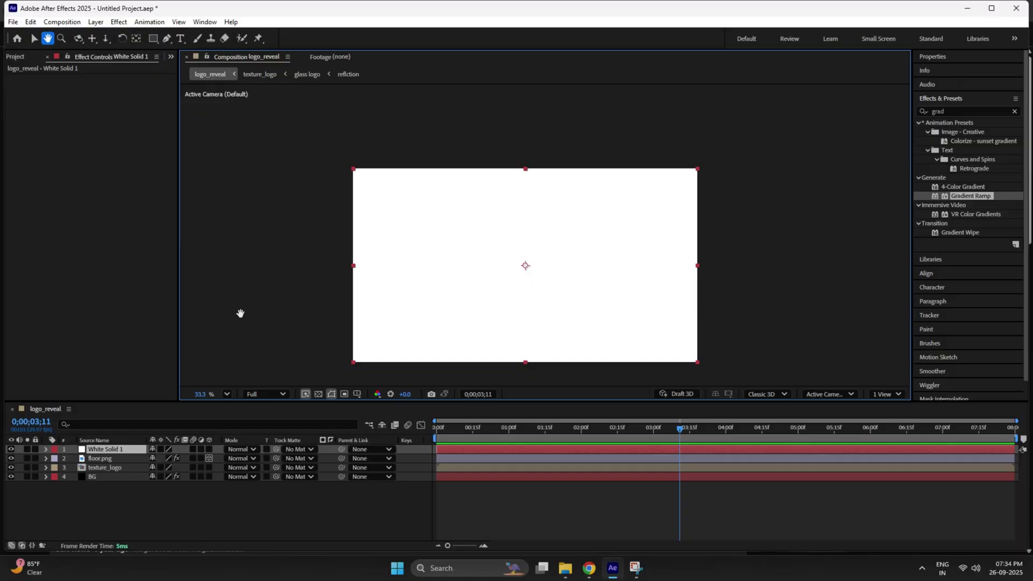
mouse_move(310, 133)
left_mouse_down()
mouse_move(481, 279)
mouse_move(732, 303)
left_mouse_up()
Set the white solid's Mask Feather to 102 pixels and collapse its mask properties.
left_click(124, 450)
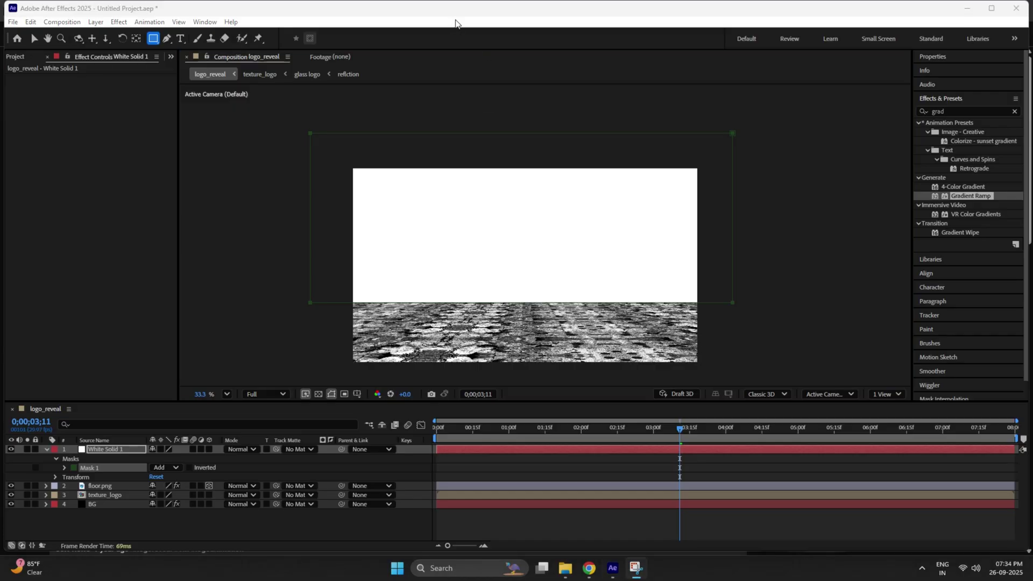
left_click(112, 469)
key("f")
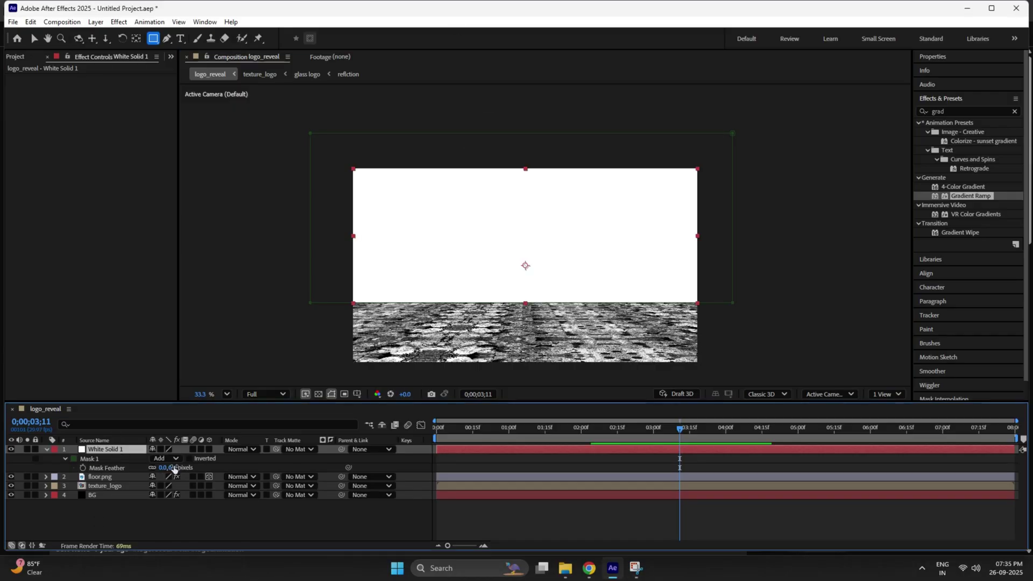
left_click(173, 468)
key("Return")
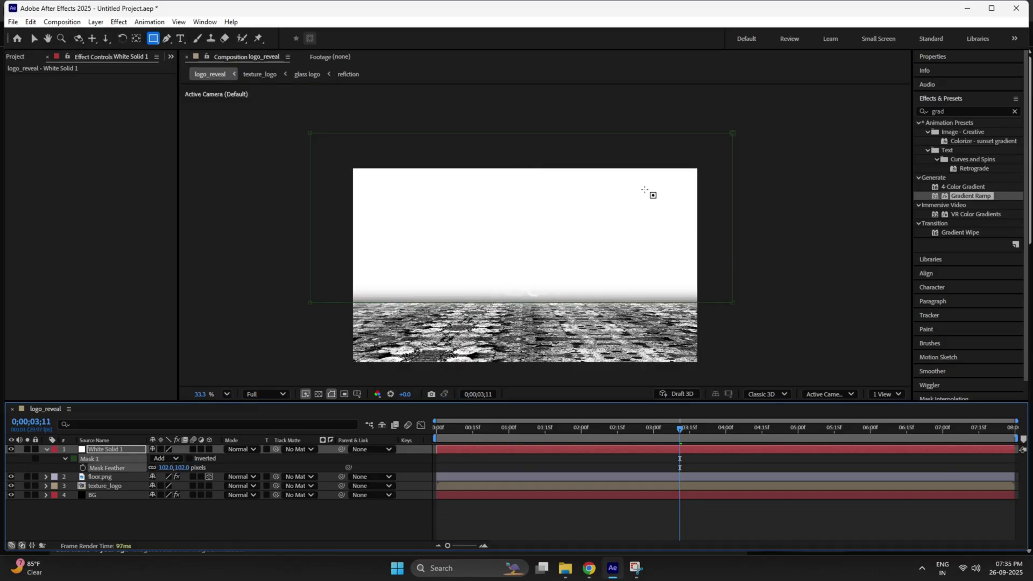
key("v")
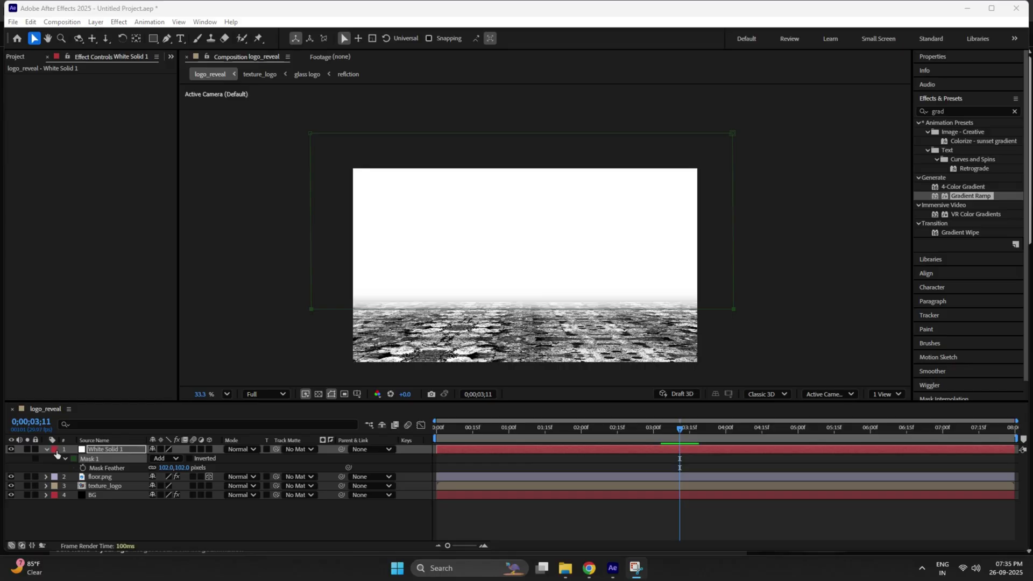
left_click(46, 449)
Pre-compose floor.png alone as 'Floor', then undo that precomposition.
left_click(100, 458, "shift")
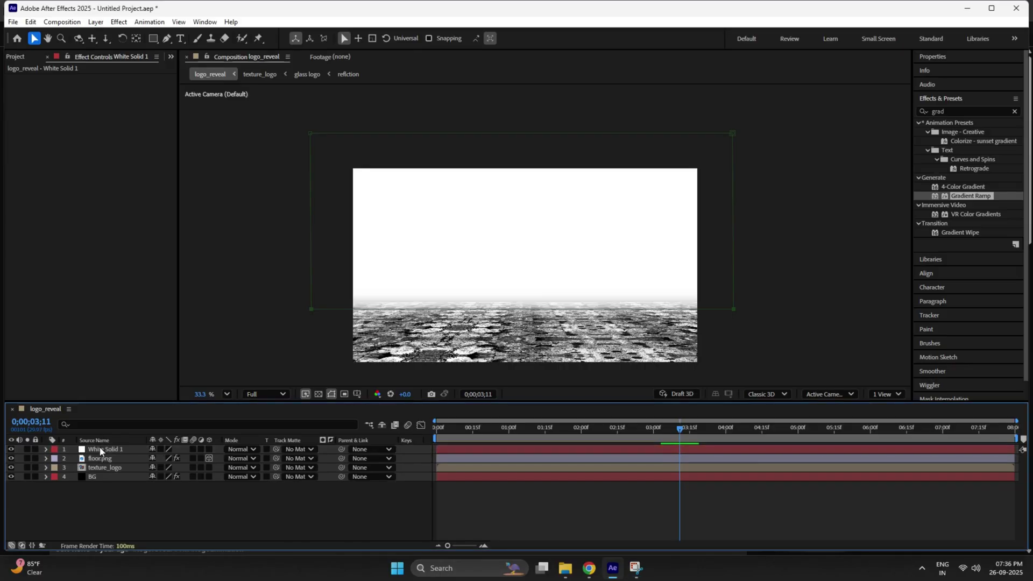
right_click(104, 449)
left_click(150, 373)
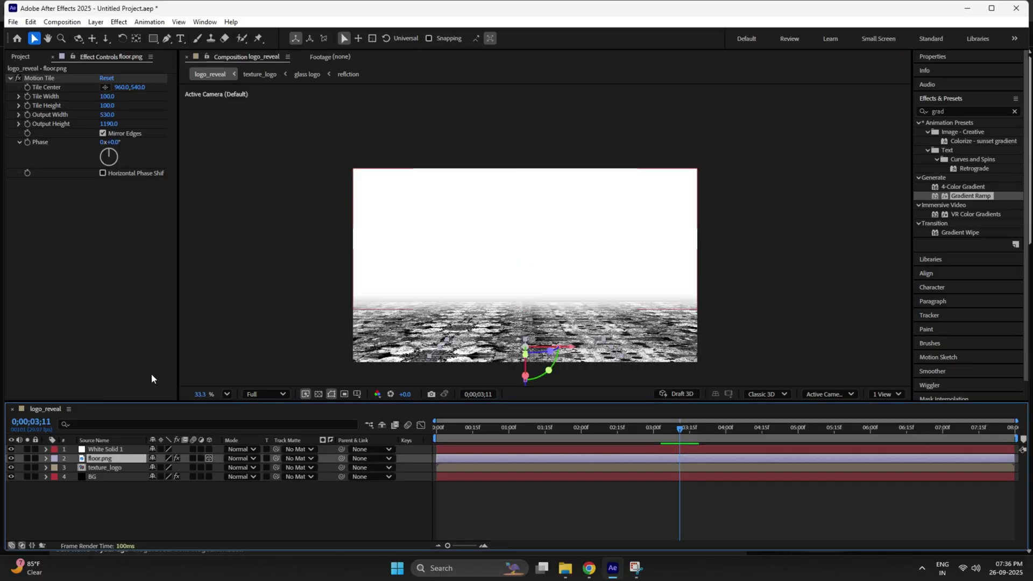
key("BackSpace")
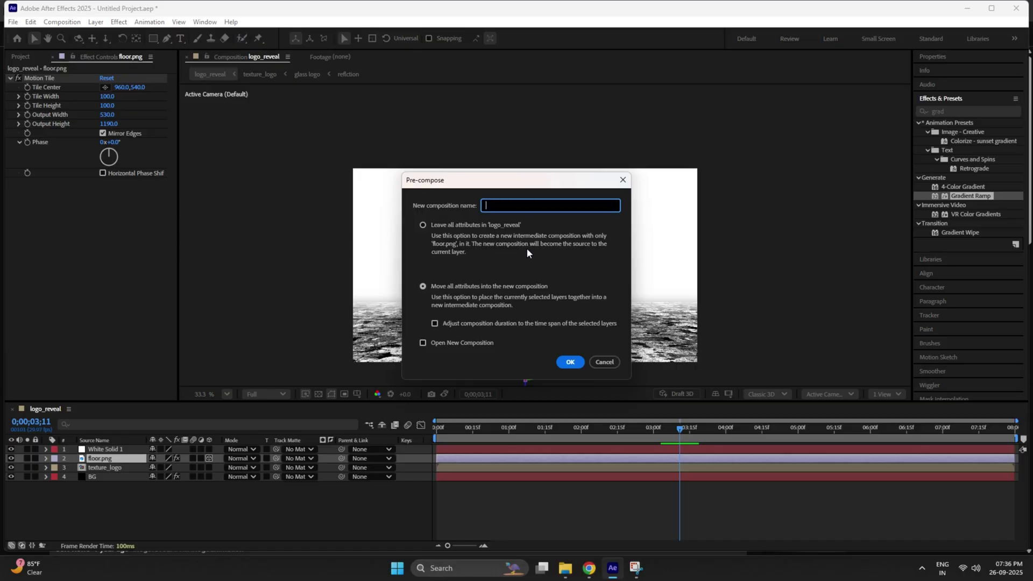
type("Floor")
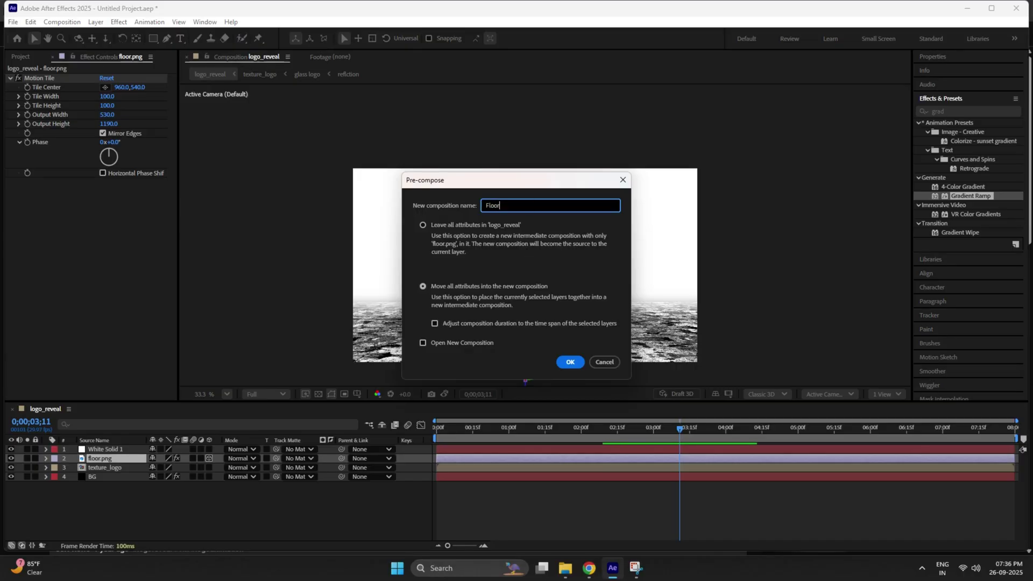
key("Return")
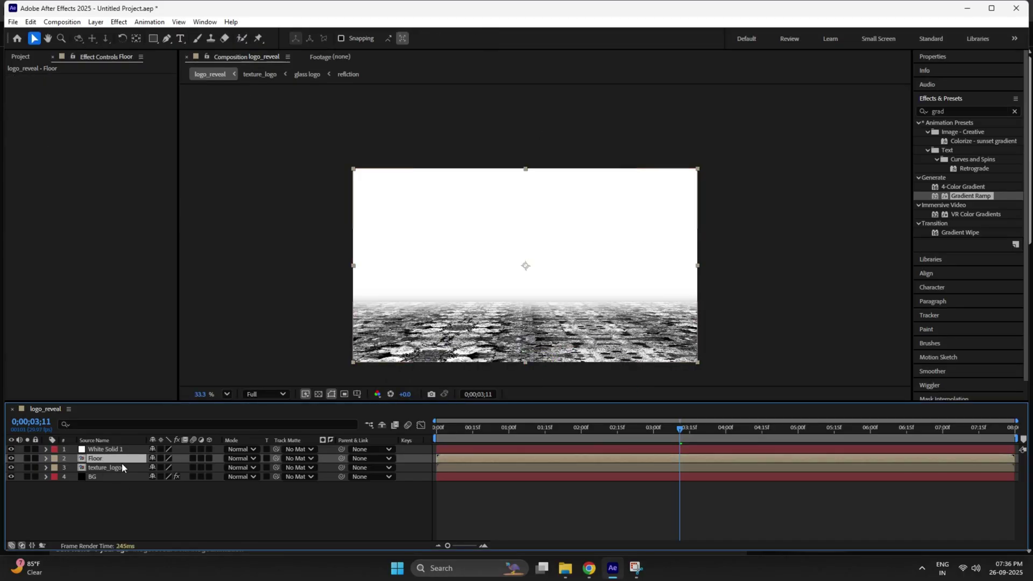
key("ctrl+z")
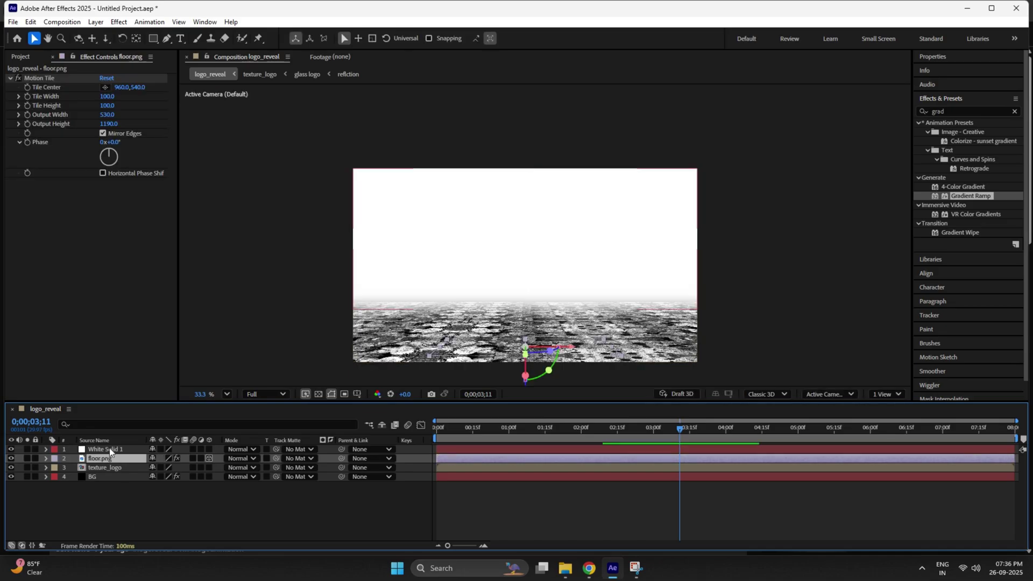
Pre-compose White Solid 1 and floor.png together into a precomp named 'Floor'.
left_click(108, 446, "ctrl")
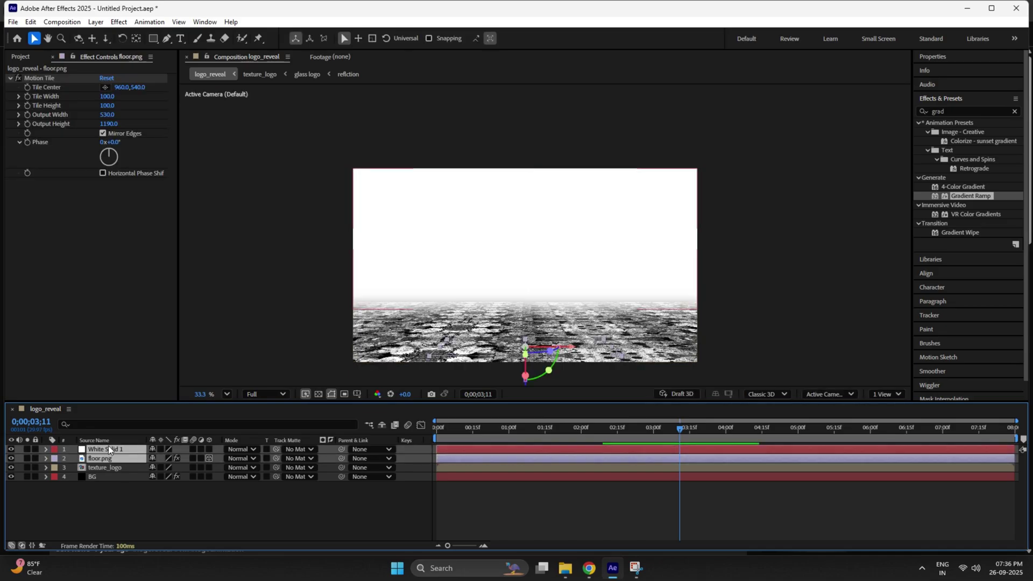
right_click(109, 446)
key("Escape")
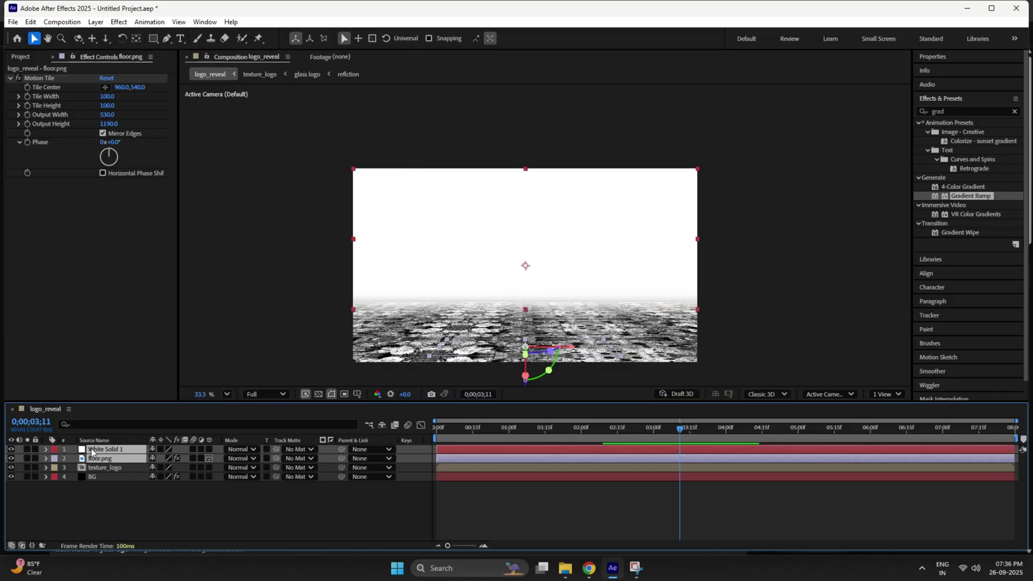
right_click(99, 461)
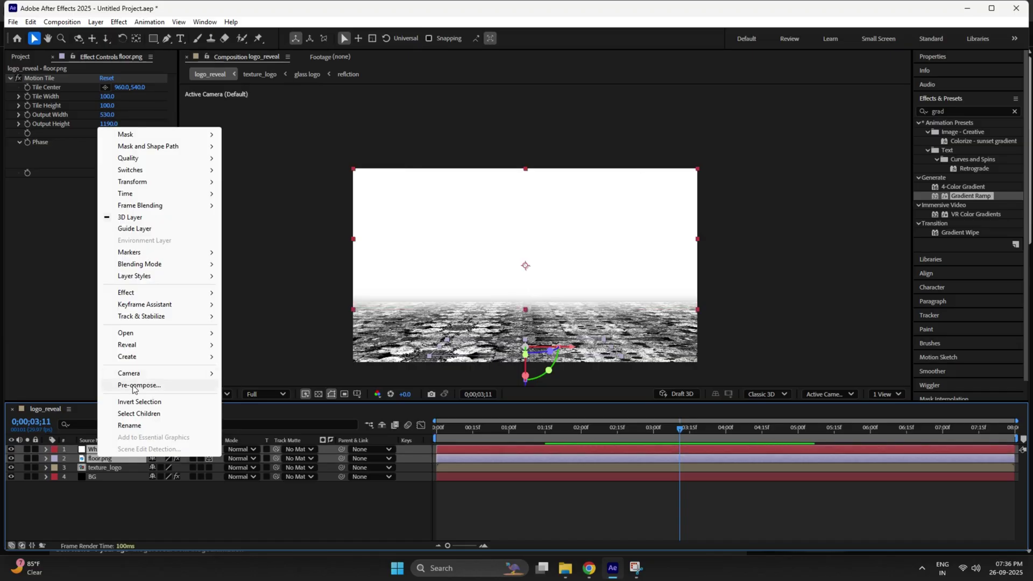
left_click(156, 385)
key("BackSpace")
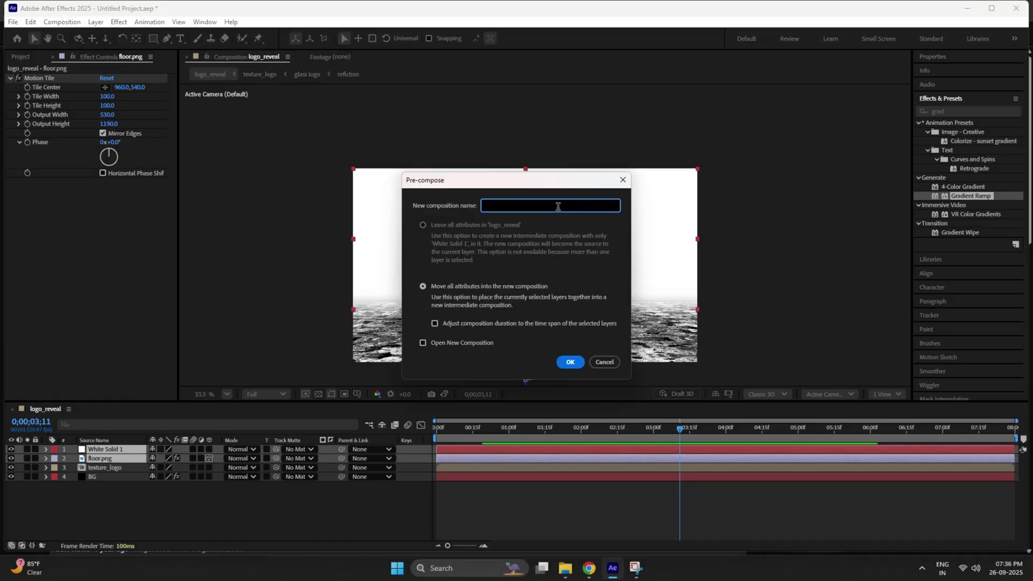
type("Floor")
key("Return")
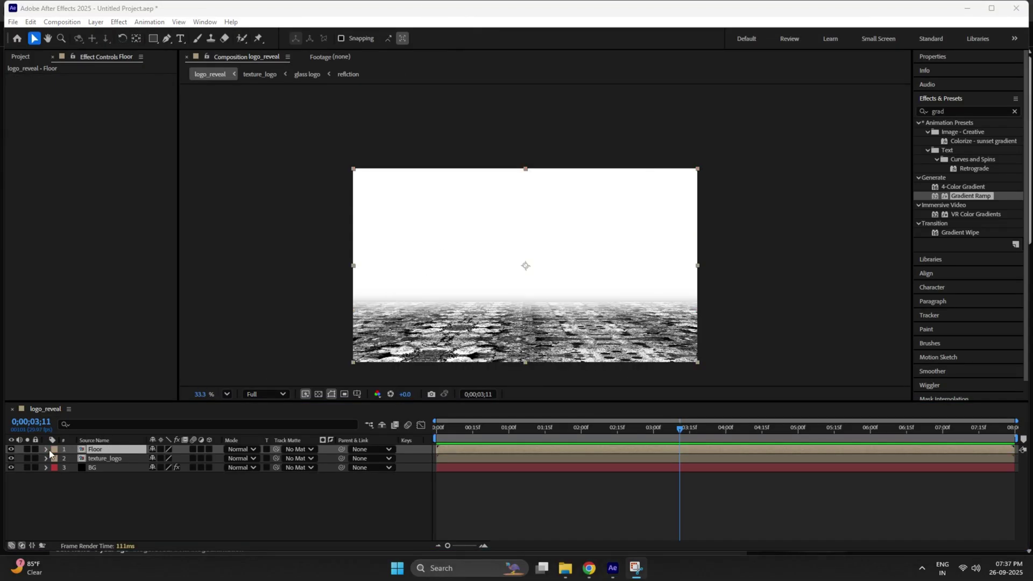
Hide the Floor layer and apply the Mirror effect to texture_logo.
left_click(11, 449)
left_click(115, 459)
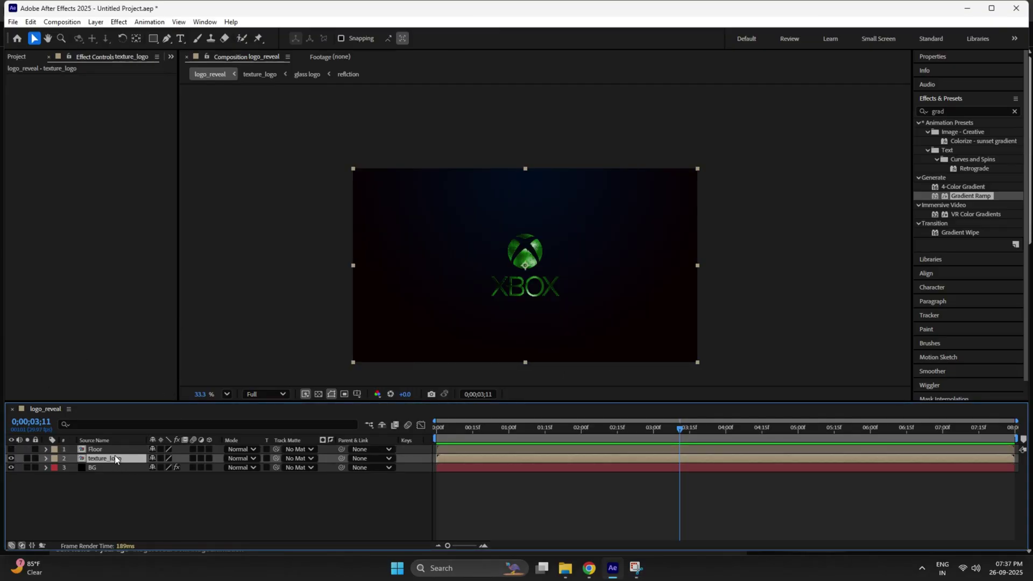
left_click(1014, 111)
left_click(998, 112)
type("m")
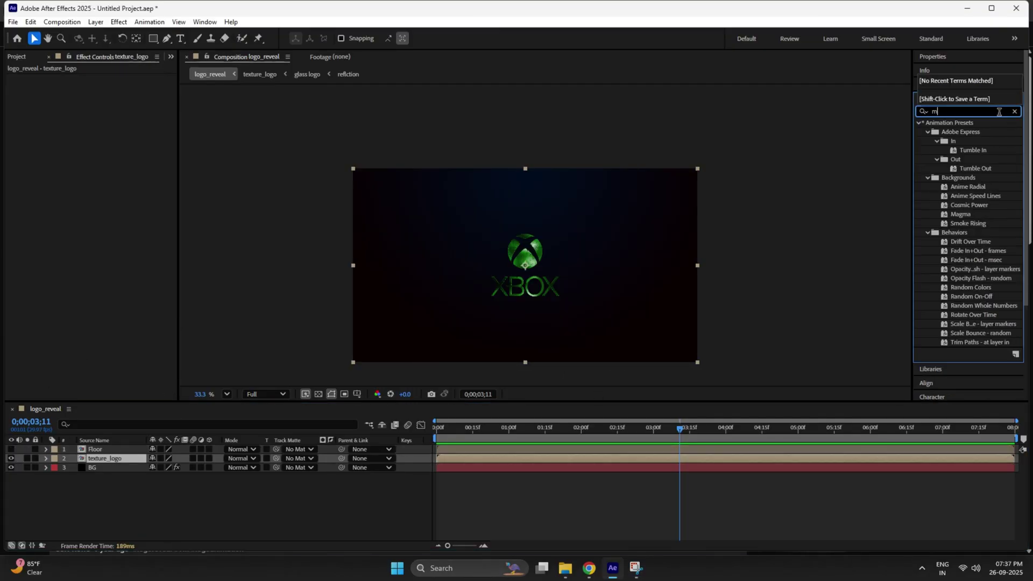
type("i")
double_click(950, 315)
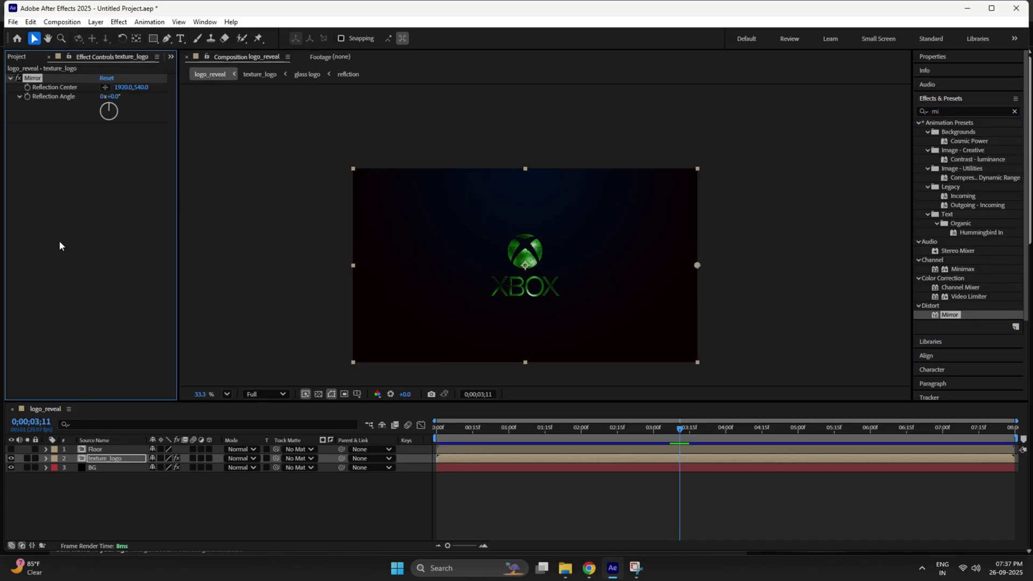
Set the Mirror Reflection Angle to 90° and Reflection Center Y to 737.
left_click(115, 96)
key("Return")
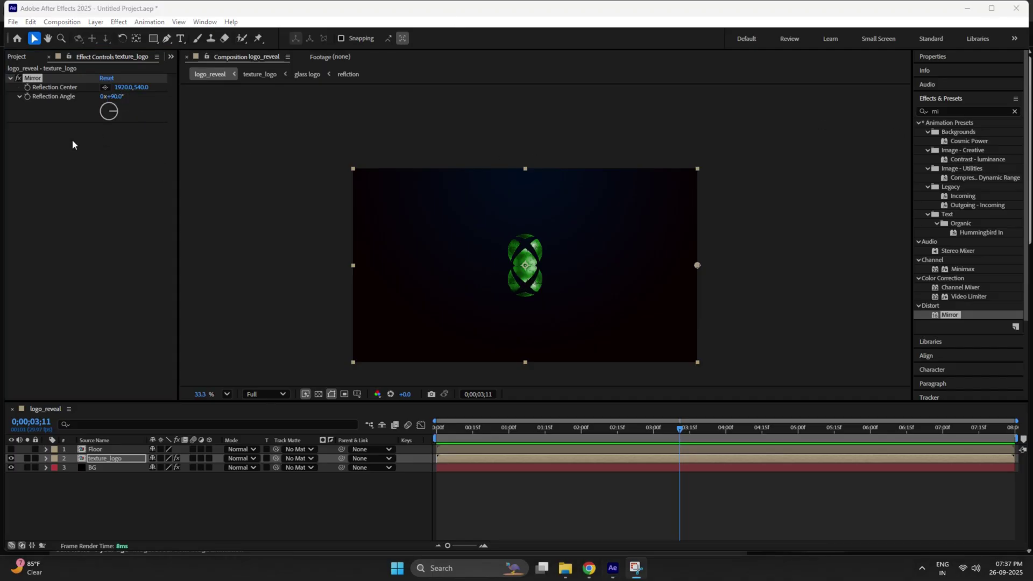
left_click_drag(137, 88, 173, 98)
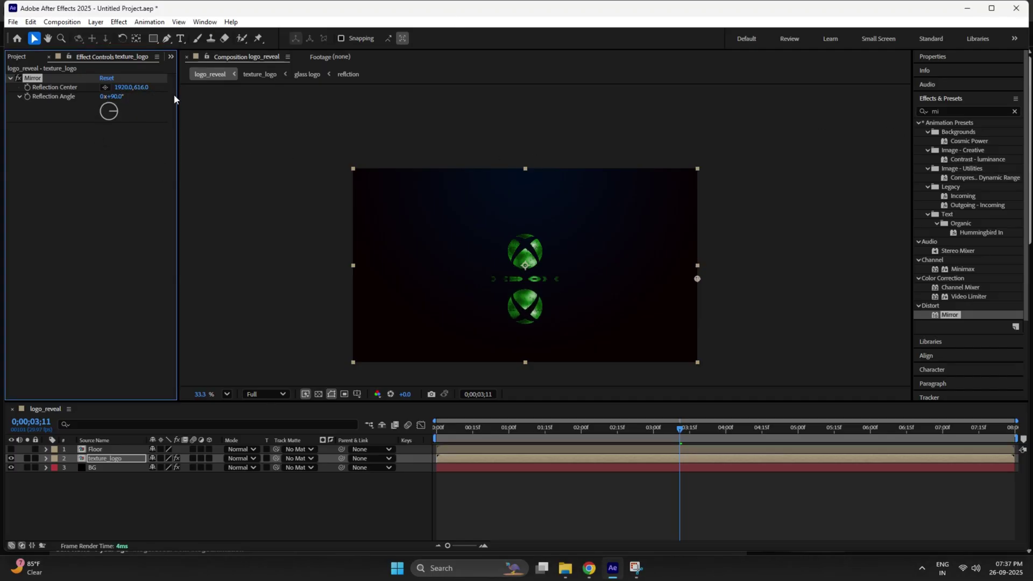
left_click(144, 87)
type("737")
key("Return")
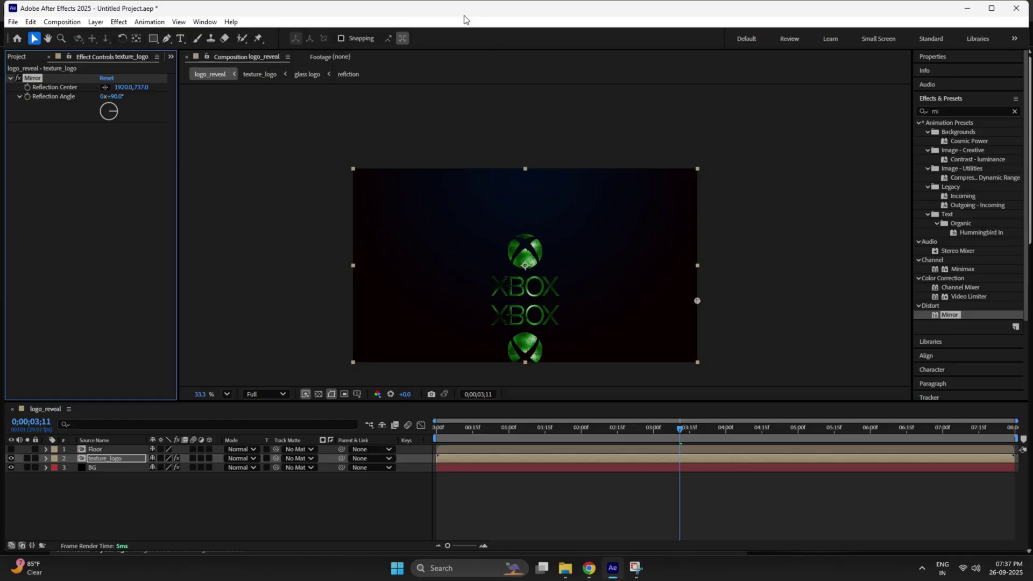
Add a new adjustment layer, Adjustment Layer 1, to the composition.
right_click(101, 502)
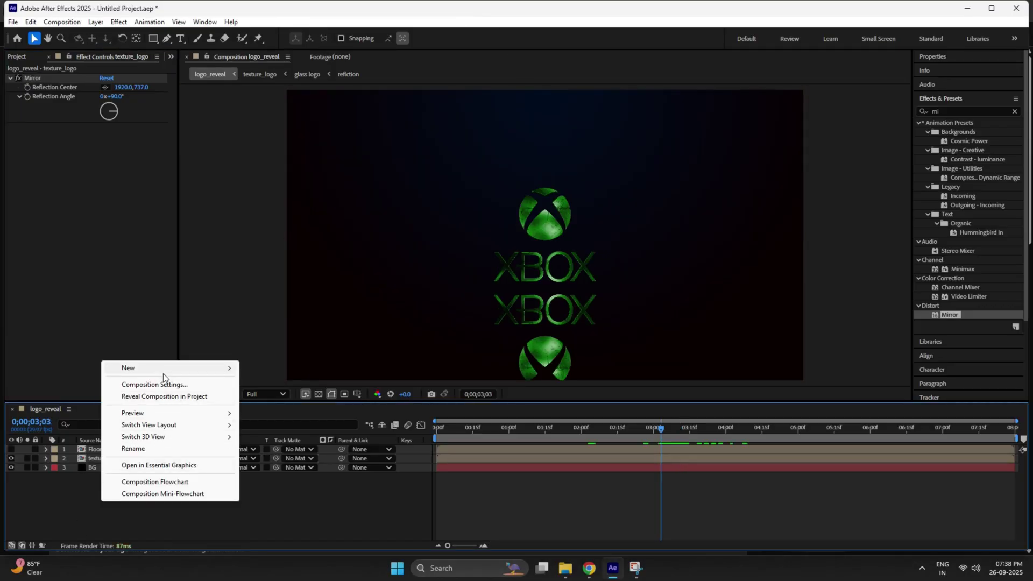
mouse_move(163, 369)
left_click(280, 455)
left_click(151, 505)
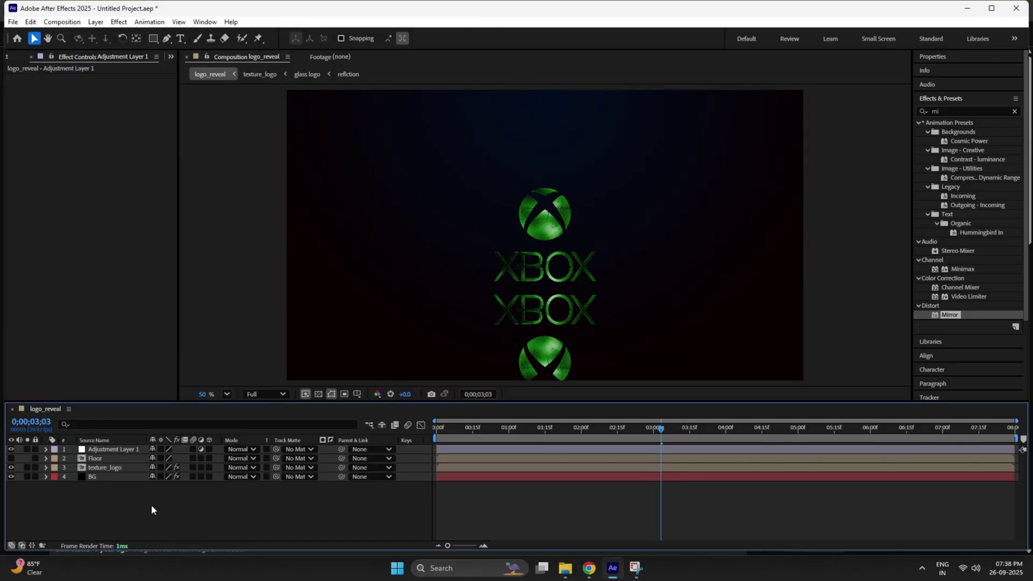
left_click(113, 449)
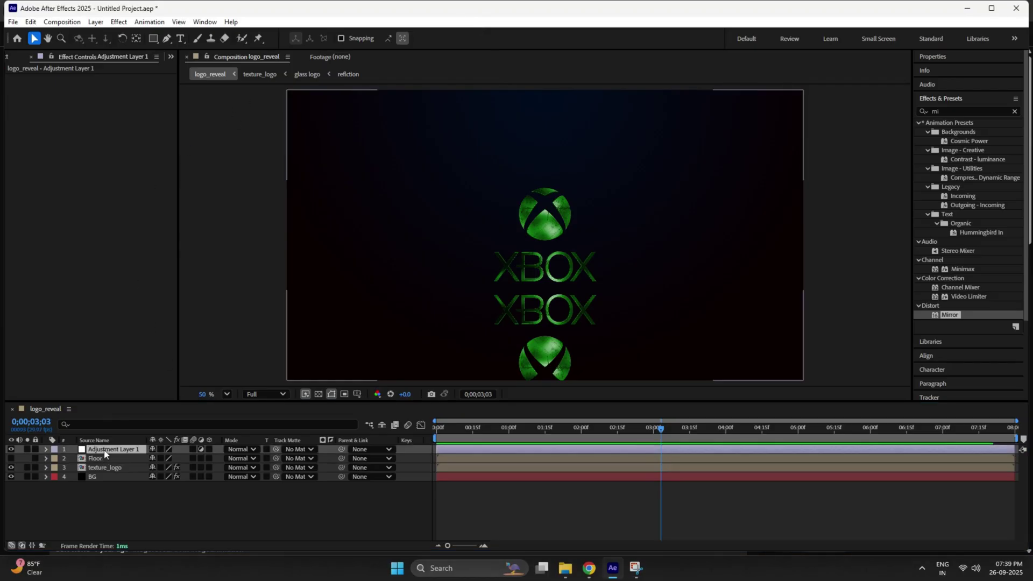
Apply Compound Blur to Adjustment Layer 1 using Floor as blur layer, inverted, Maximum Blur 70.
left_click(1014, 111)
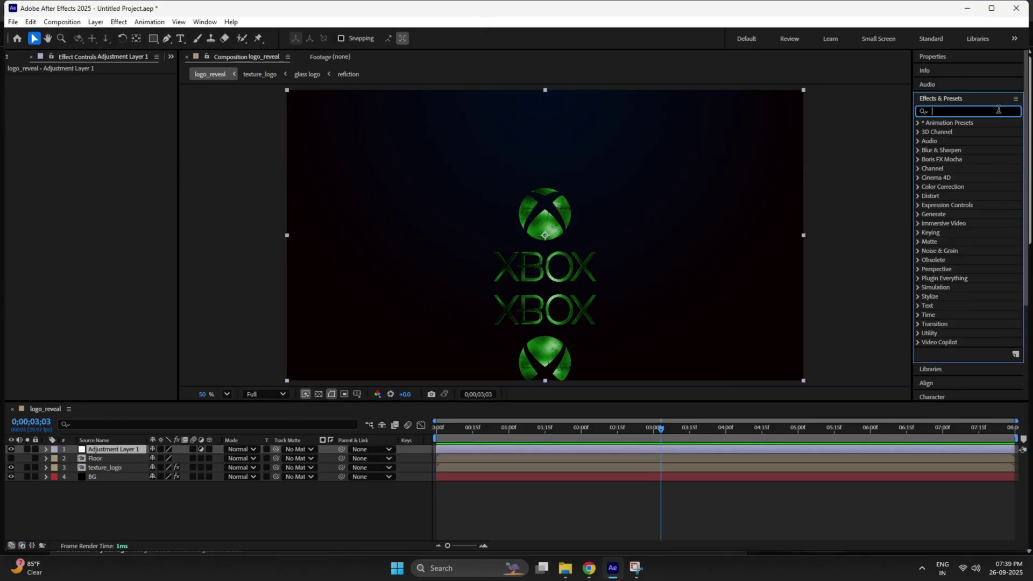
type("compu")
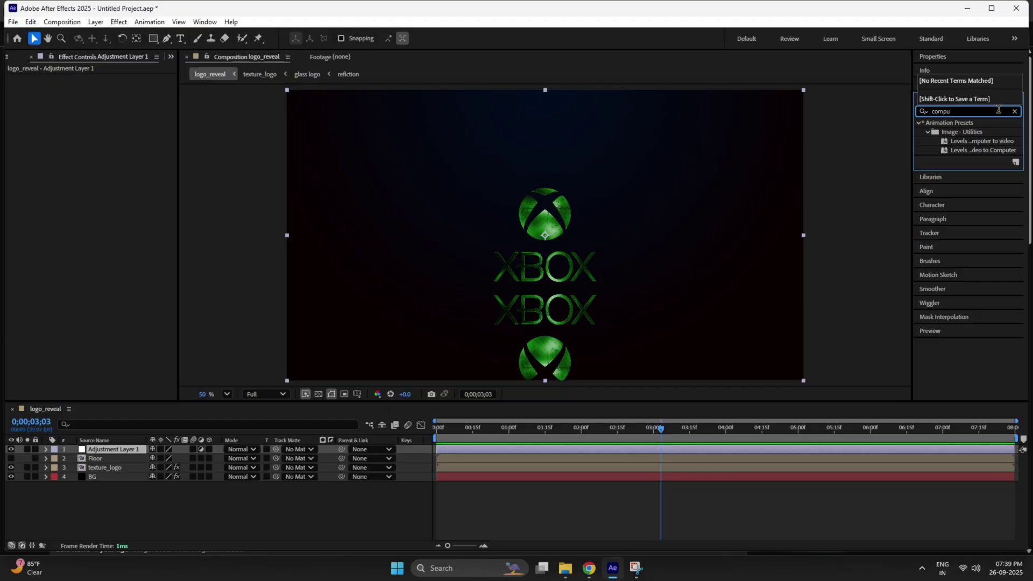
key("BackSpace")
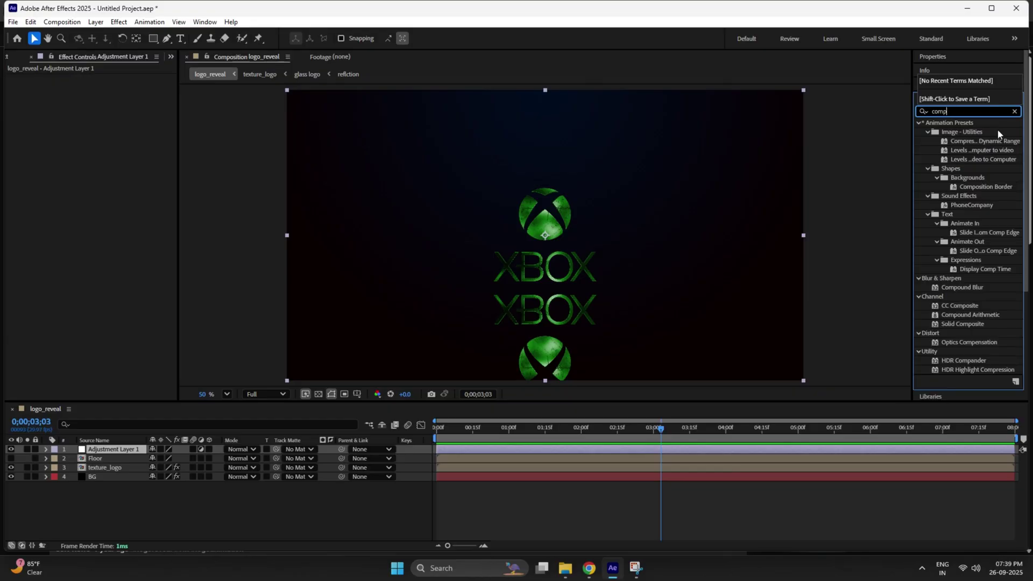
type("a")
key("BackSpace")
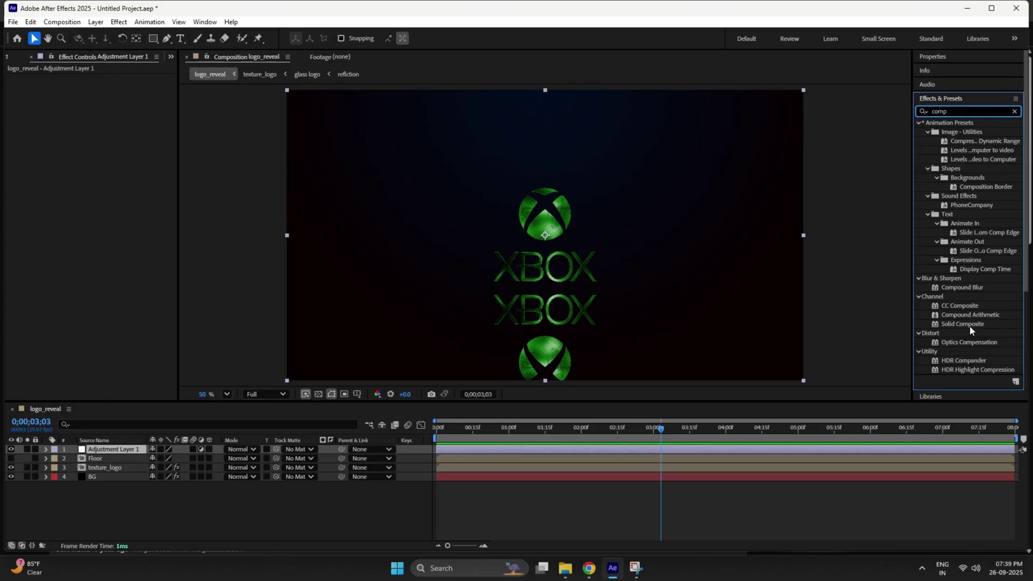
left_click_drag(961, 287, 131, 182)
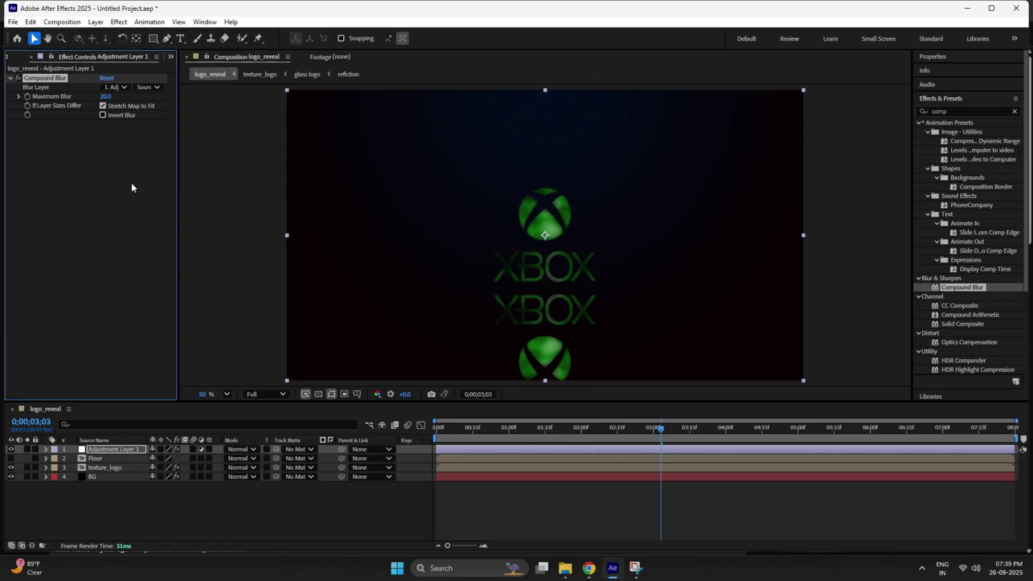
left_click(115, 87)
left_click(124, 127)
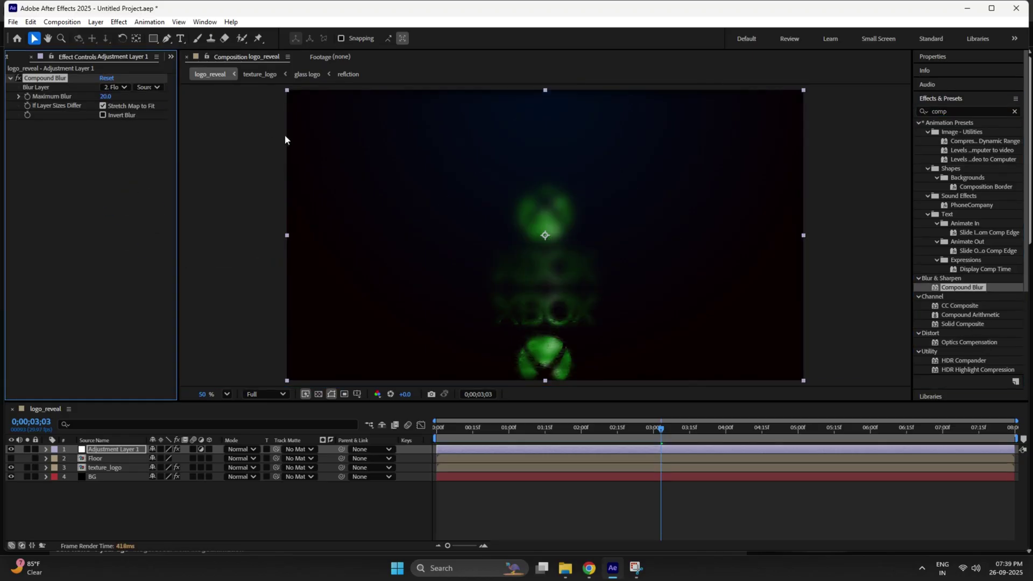
left_click(103, 116)
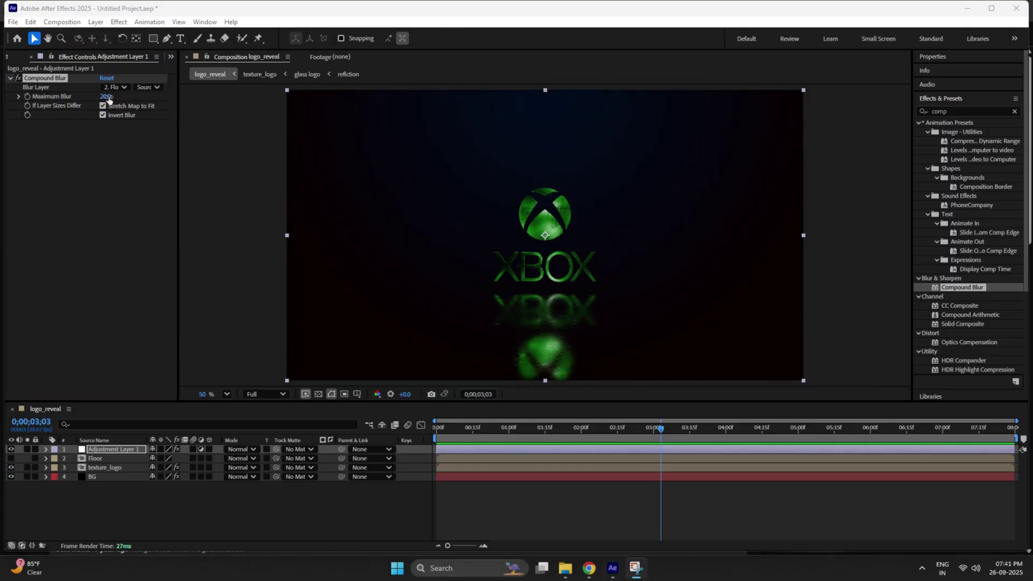
left_click_drag(107, 96, 133, 99)
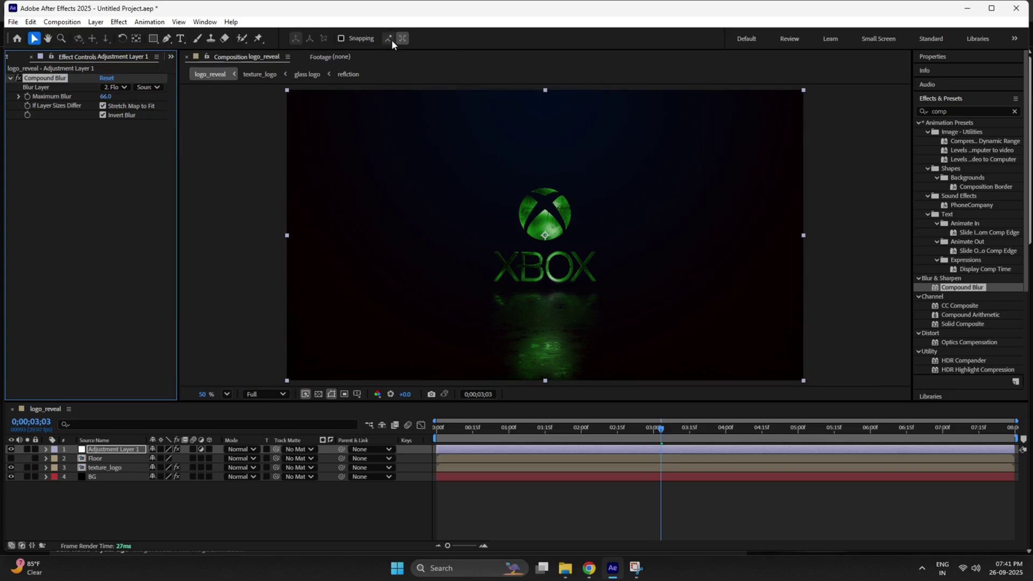
left_click_drag(105, 96, 109, 107)
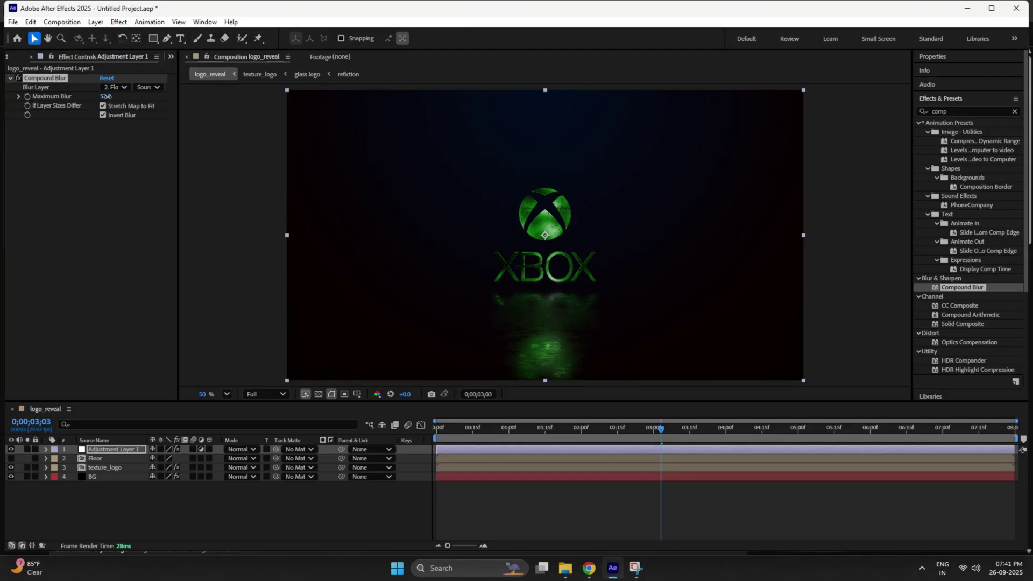
left_click_drag(106, 96, 113, 96)
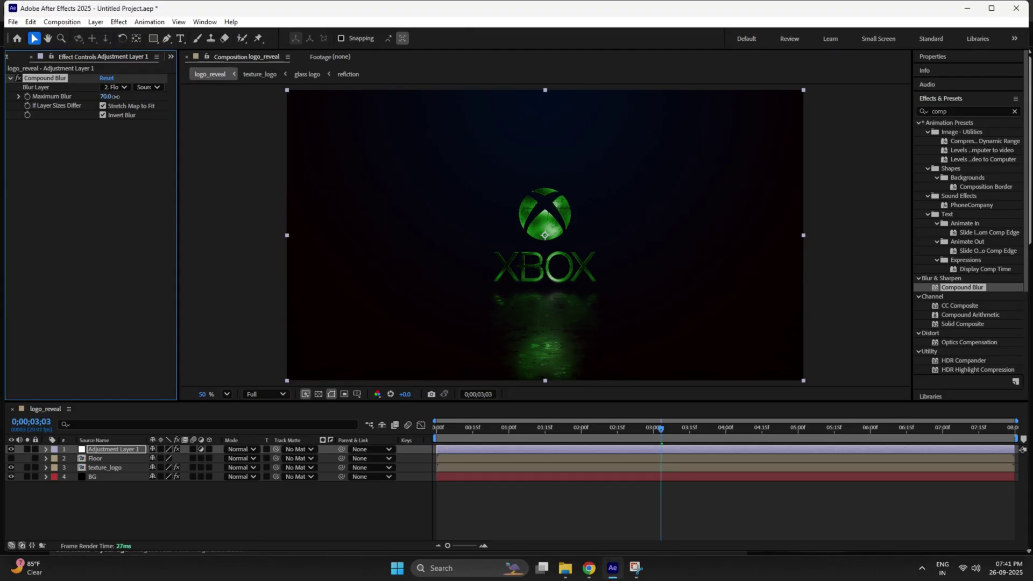
Add a second adjustment layer above the first.
right_click(96, 494)
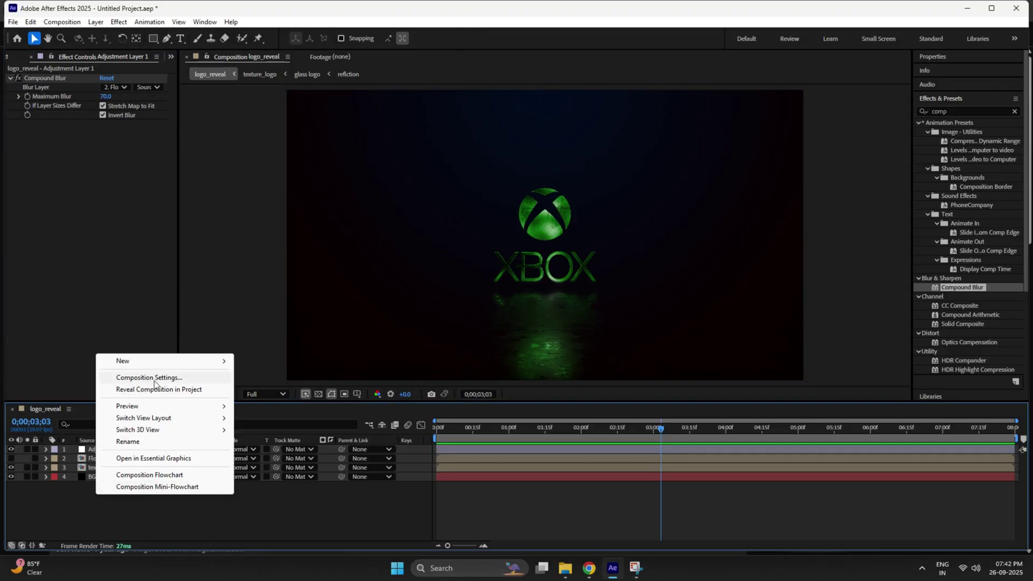
mouse_move(150, 360)
left_click(293, 448)
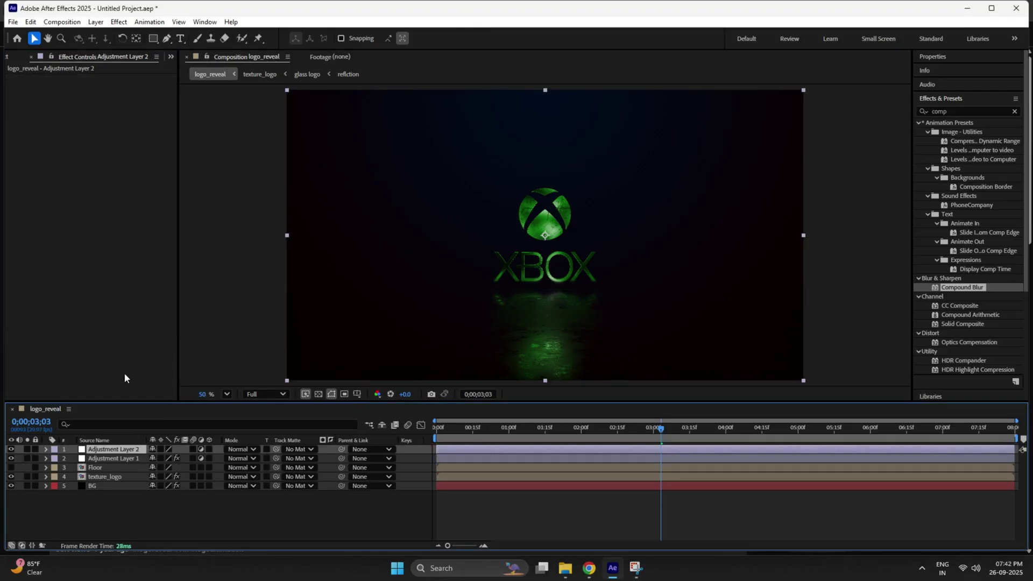
Apply Curves to Adjustment Layer 2 and shape the RGB curve into a contrast S-curve.
key("ctrl+space")
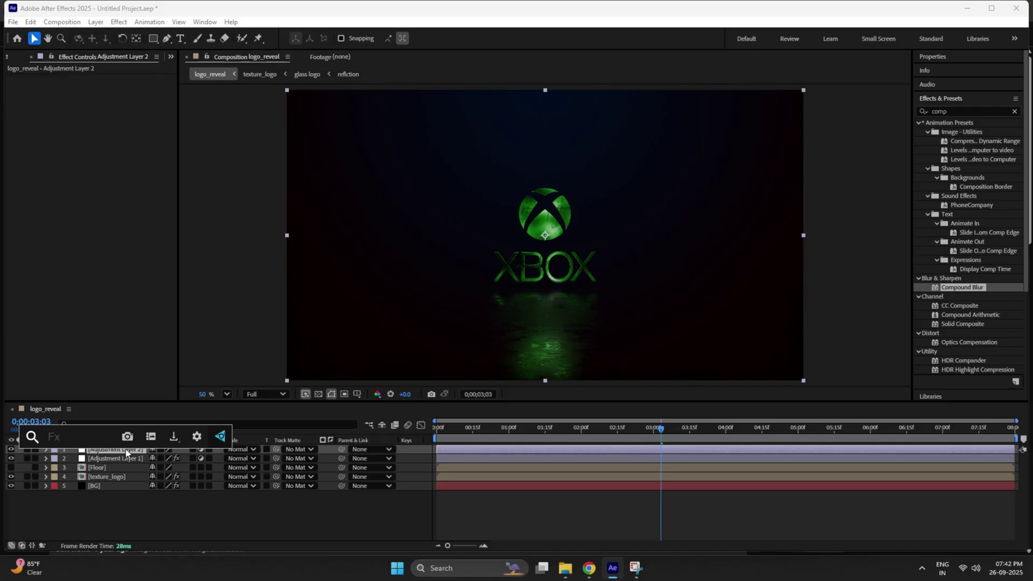
type("cur")
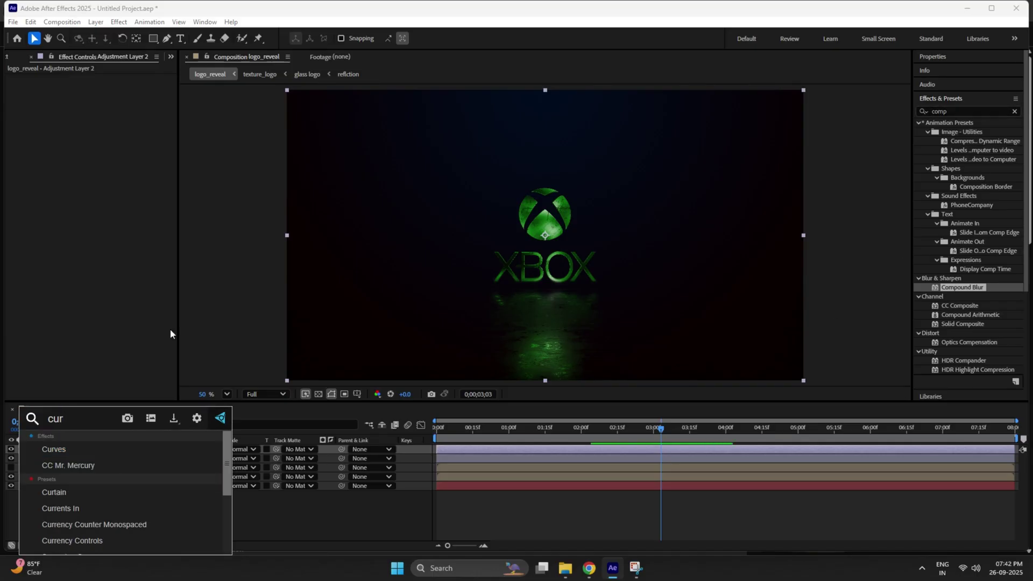
left_click(75, 449)
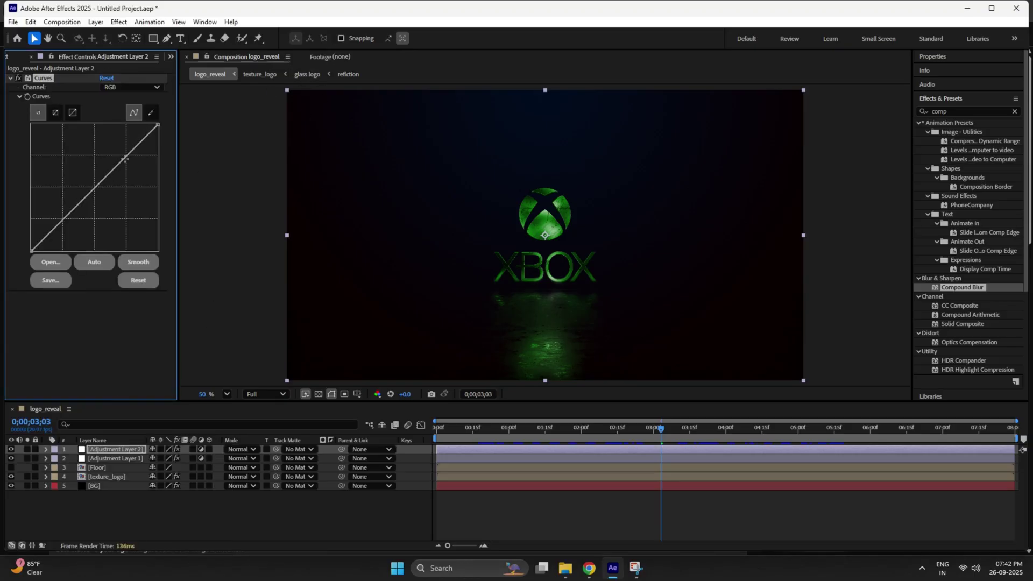
left_click_drag(126, 158, 114, 146)
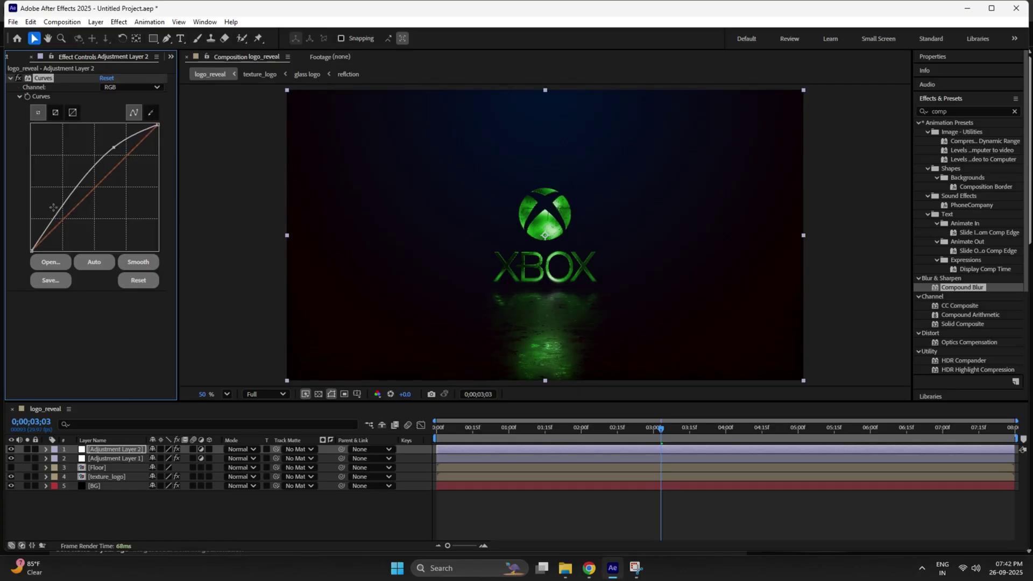
left_click_drag(56, 215, 59, 225)
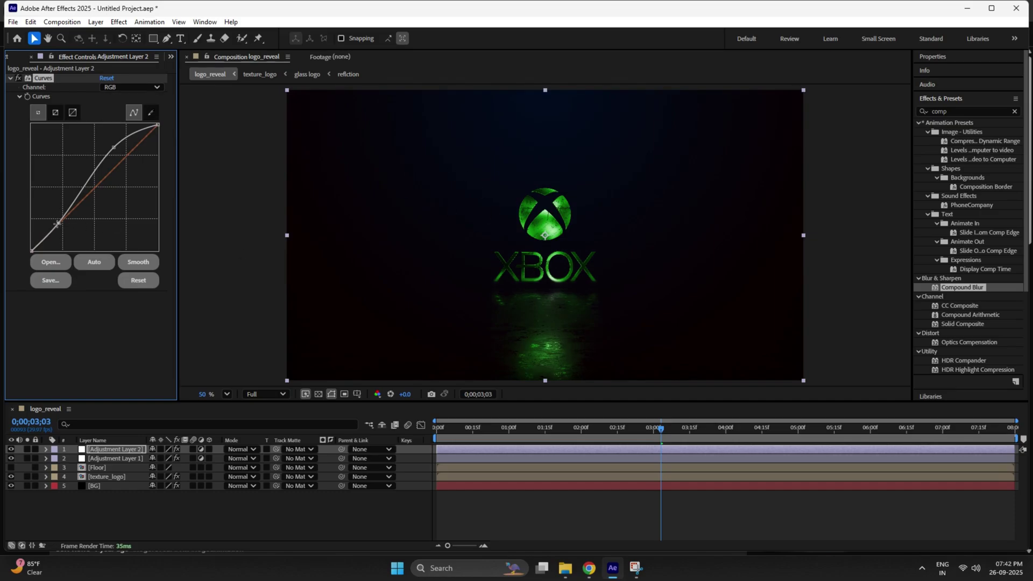
left_click_drag(58, 223, 59, 220)
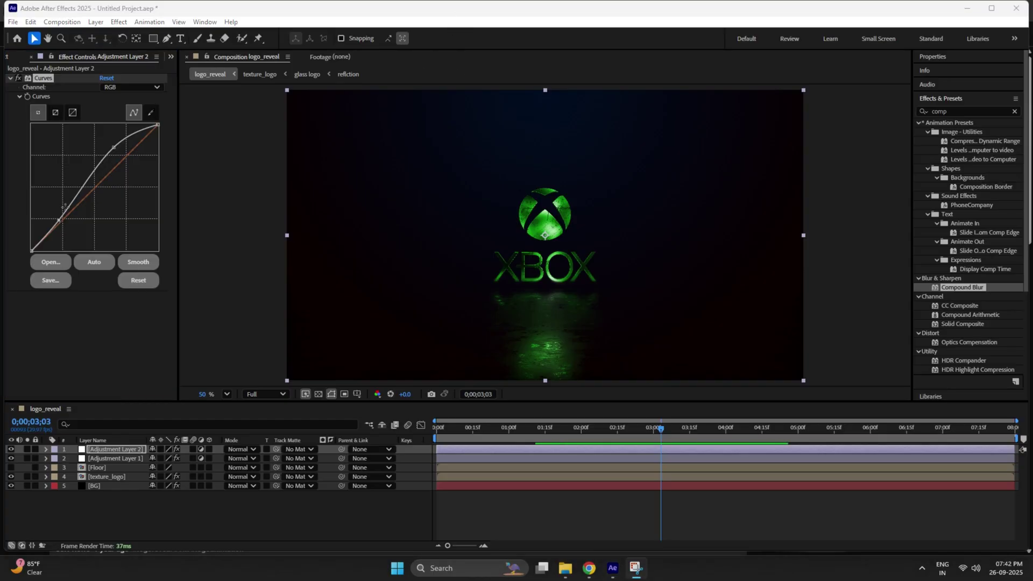
left_click_drag(59, 221, 58, 225)
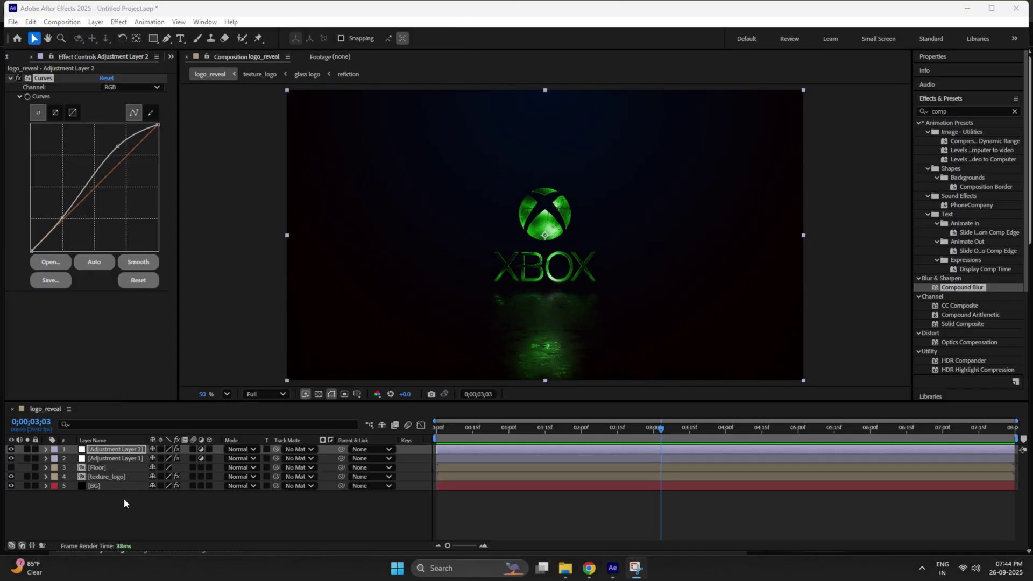
Apply Noise to Adjustment Layer 2 with Amount of Noise at 8%, then collapse Curves.
left_click(105, 446)
key("ctrl+space")
type("n")
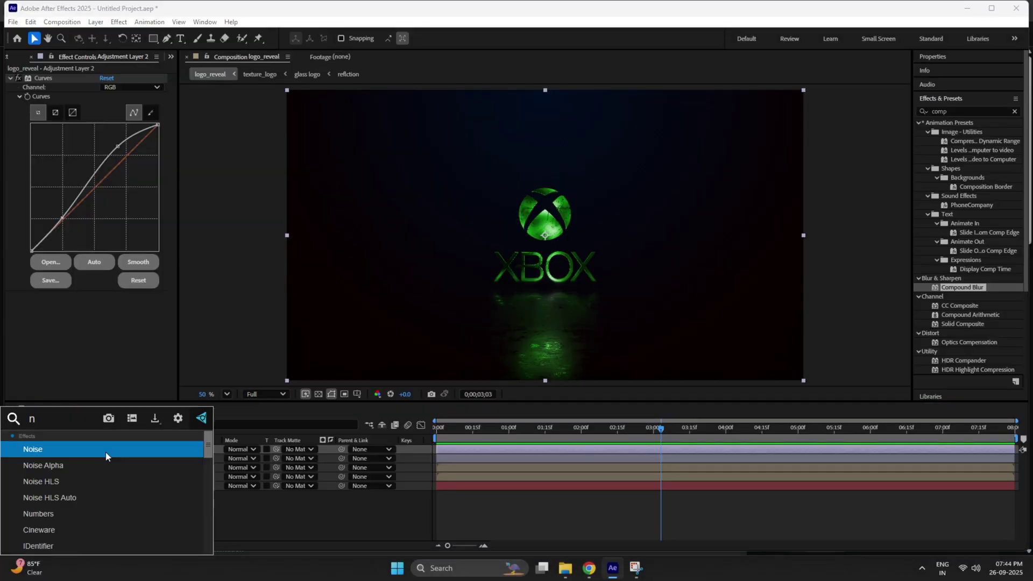
type("oise")
key("Return")
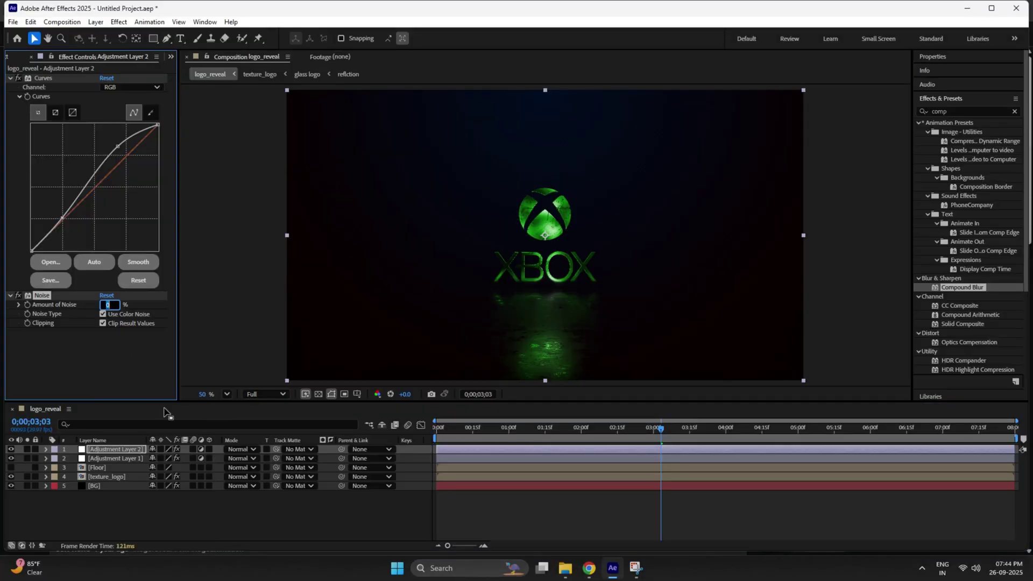
type("7")
key("BackSpace")
type("8")
left_click(107, 511)
left_click(10, 78)
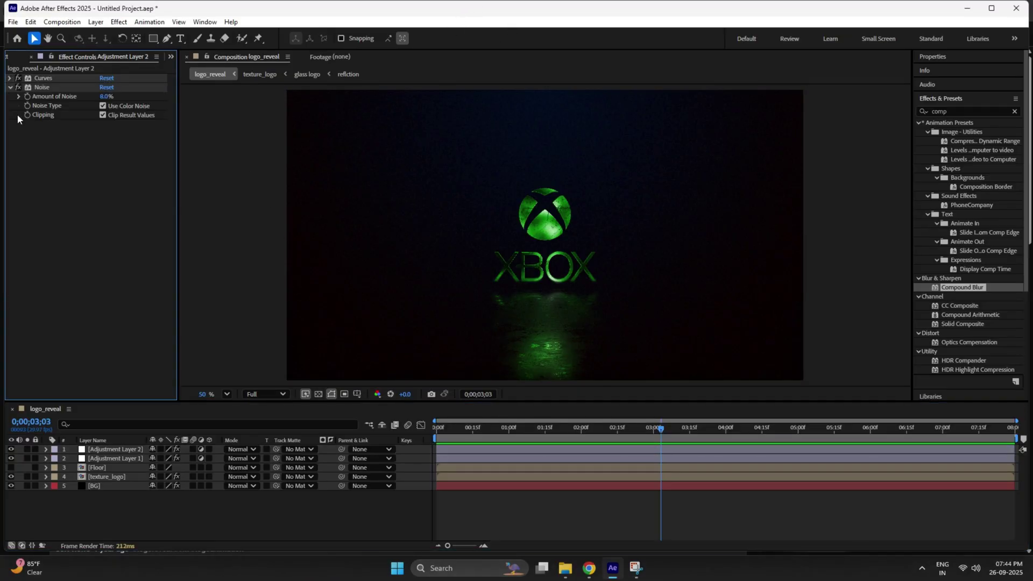
Create a black 1920x1080 solid named 'Frame' at the top of logo_reveal.
right_click(121, 497)
mouse_move(179, 364)
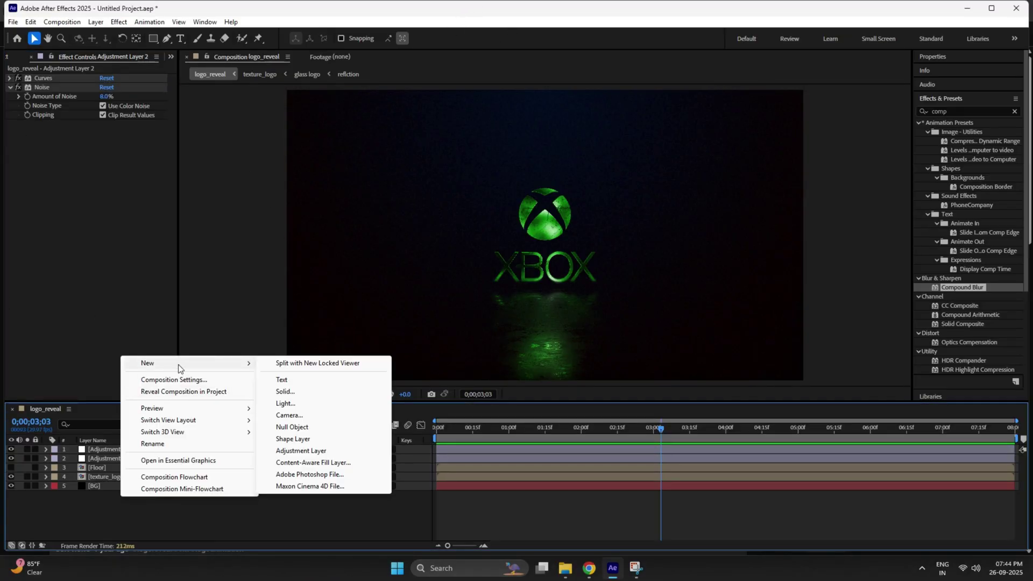
left_click(317, 392)
key("BackSpace")
type("Frame")
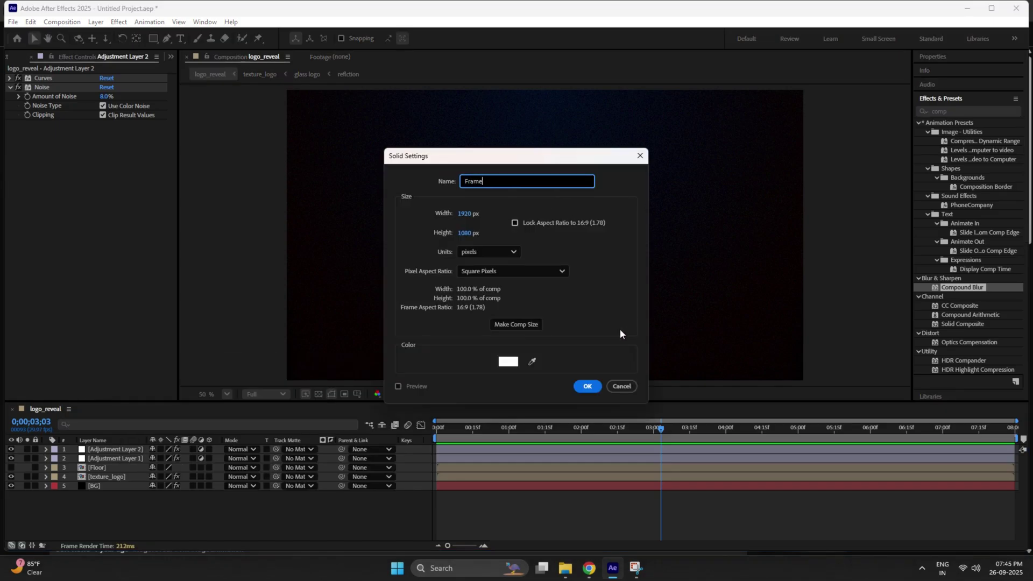
left_click(508, 362)
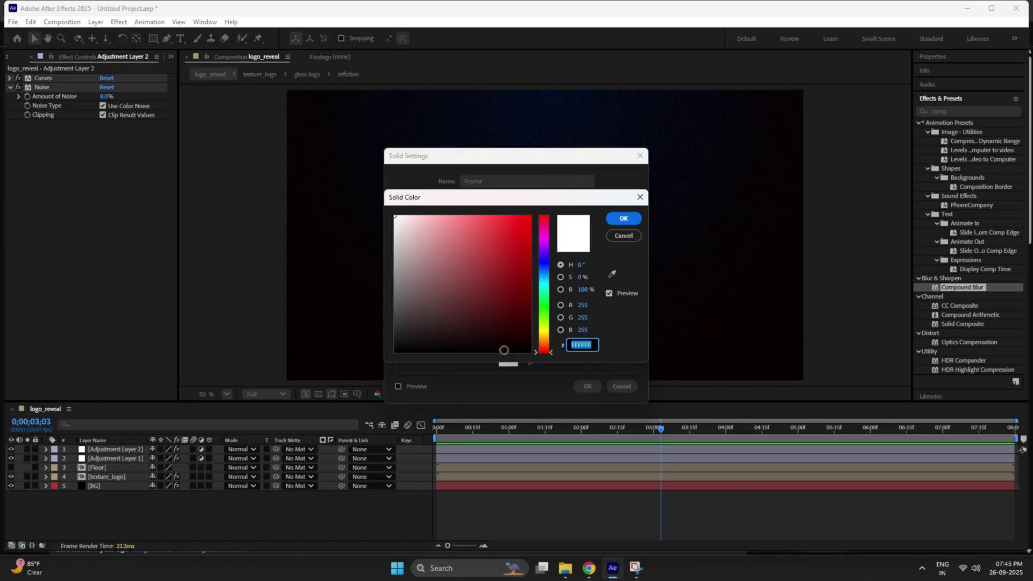
left_click(618, 217)
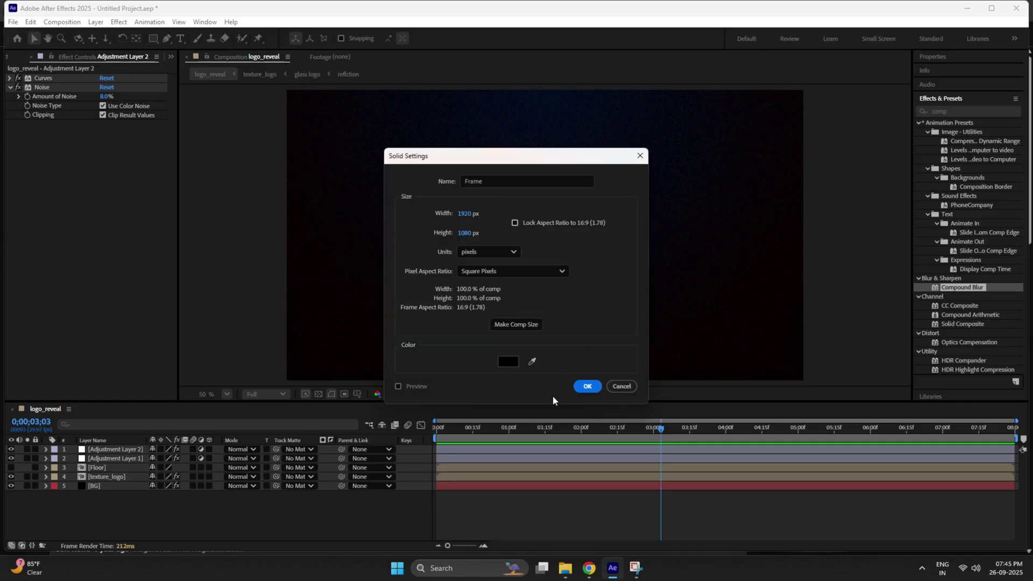
left_click(586, 387)
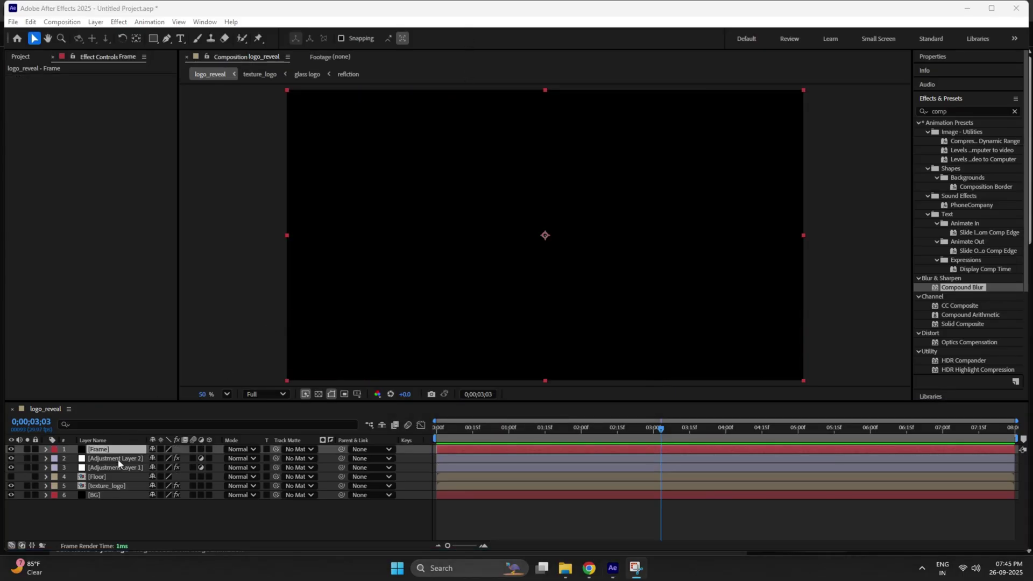
Add a full-frame rectangular mask to the Frame solid and expand Mask 1's properties.
double_click(153, 38)
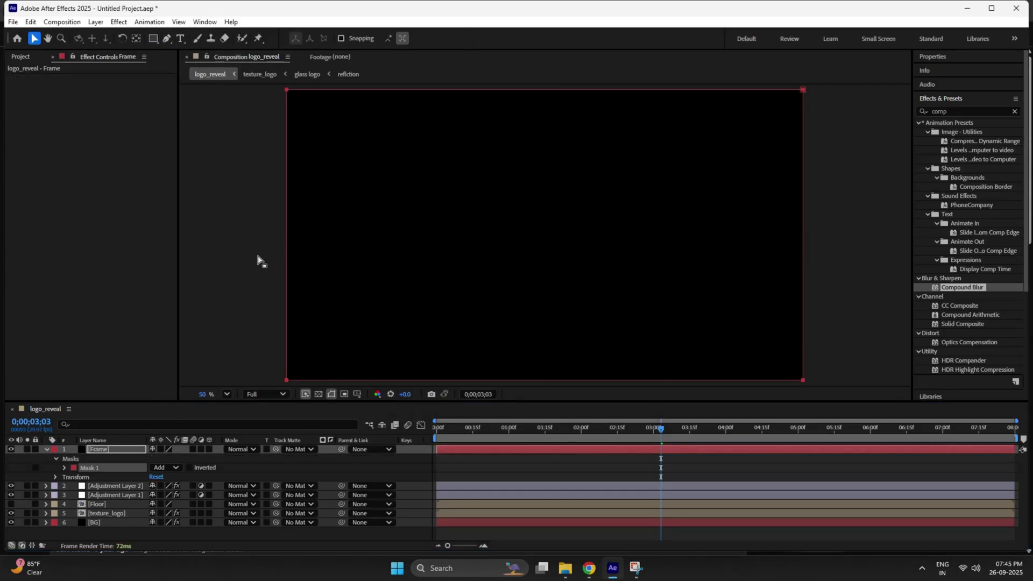
left_click(55, 459)
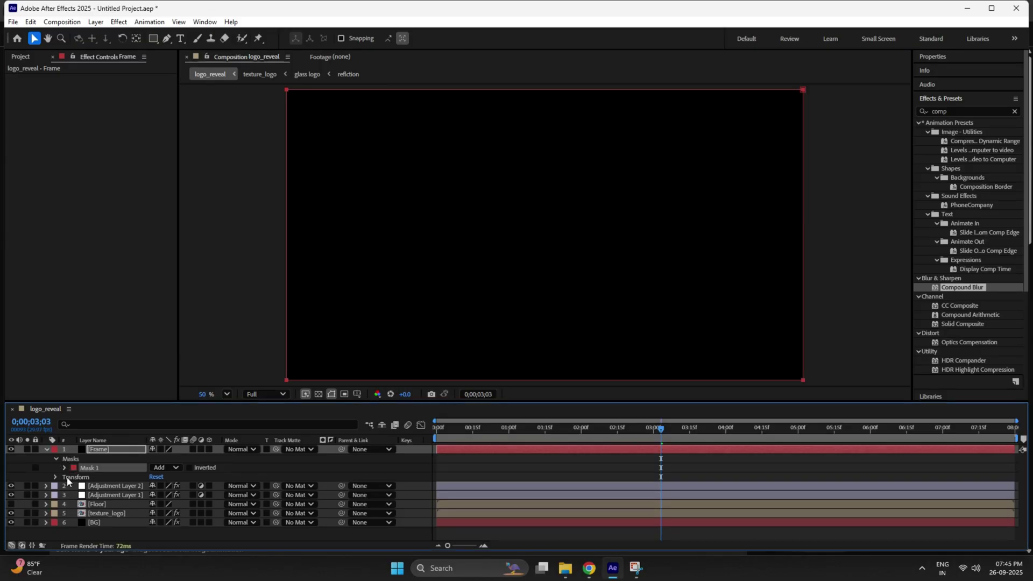
left_click(55, 477)
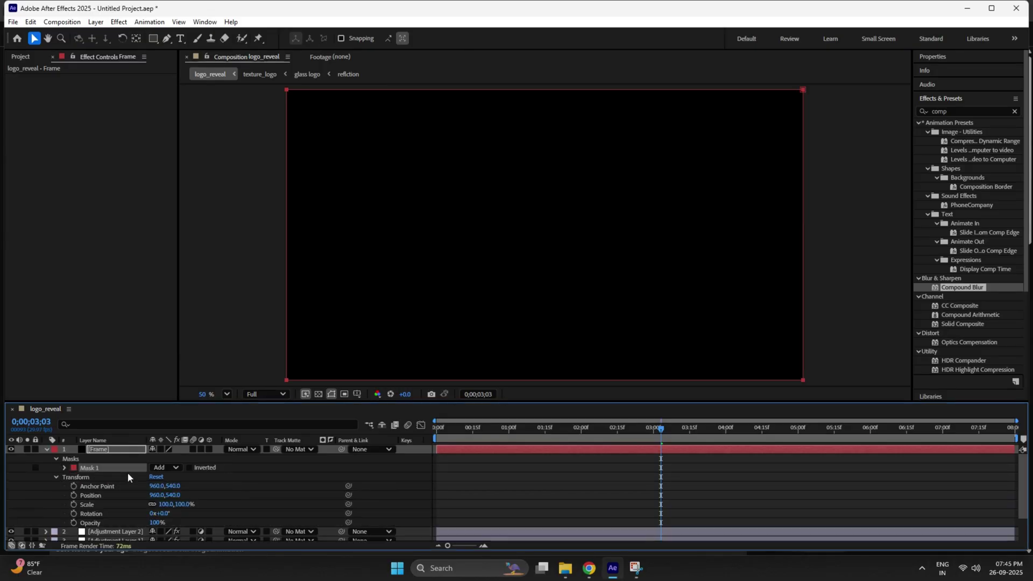
left_click(56, 477)
left_click(65, 467)
Set the mask shape in % of source with Top 10 and Bottom 90.
left_click(161, 477)
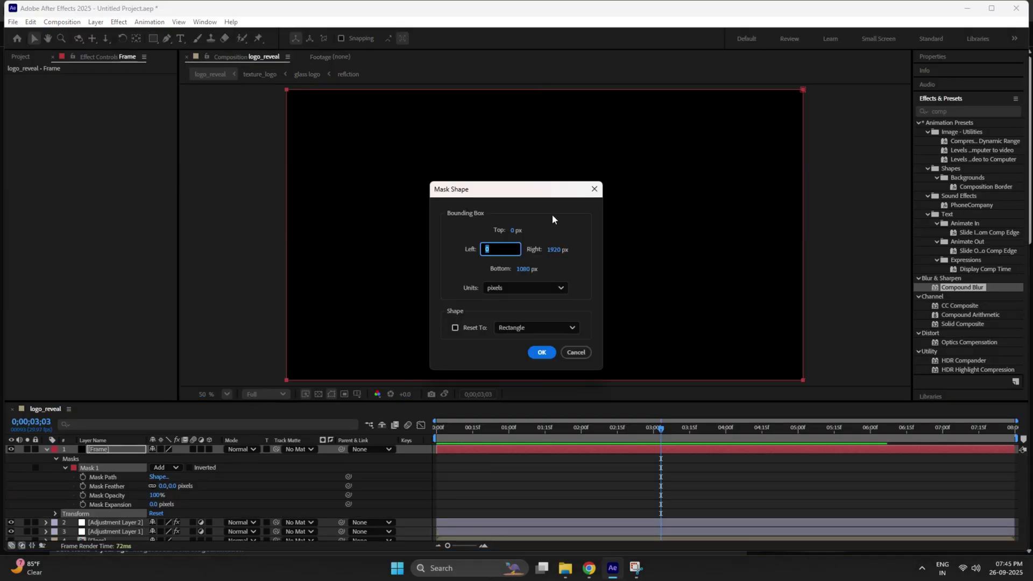
left_click(534, 286)
left_click(511, 345)
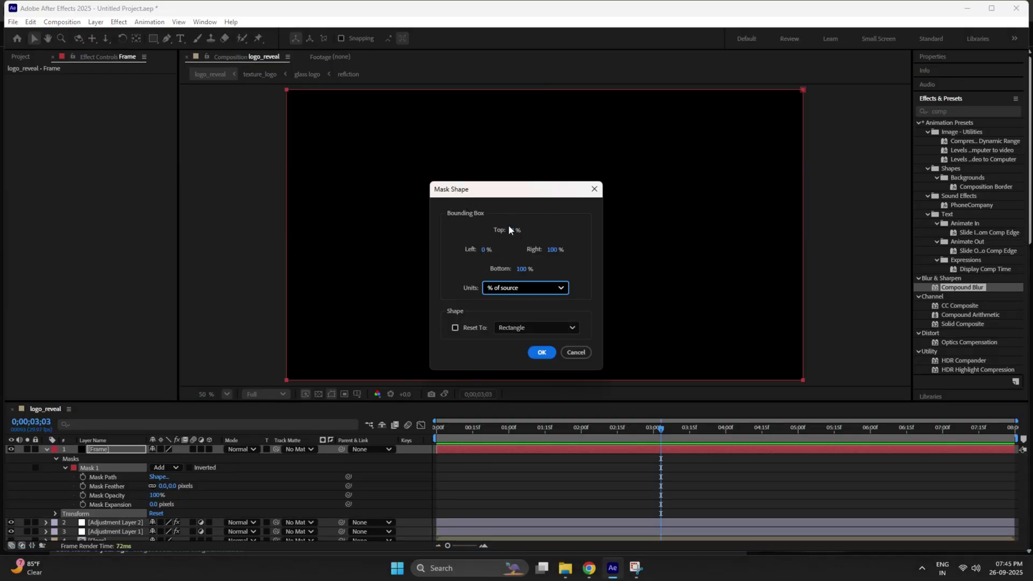
left_click(512, 230)
type("10")
left_click(527, 267)
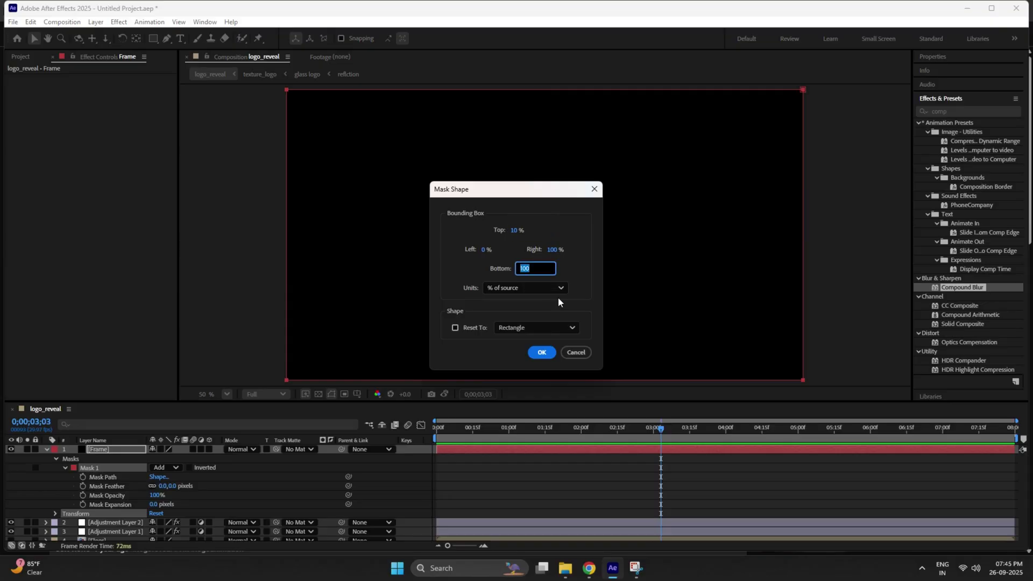
type("90")
key("Return")
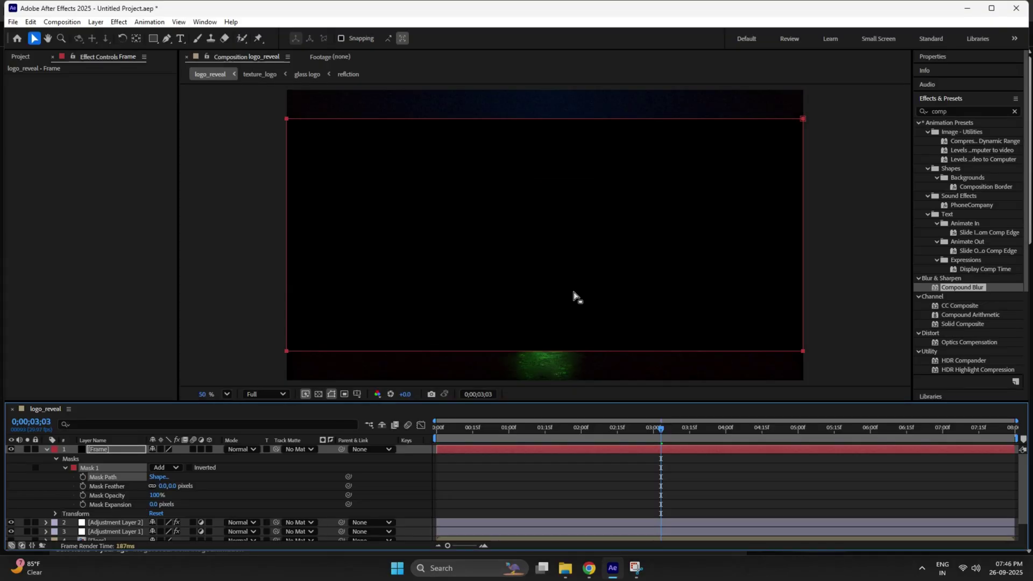
Invert the mask to leave black letterbox bars, then preview from the start.
left_click(190, 467)
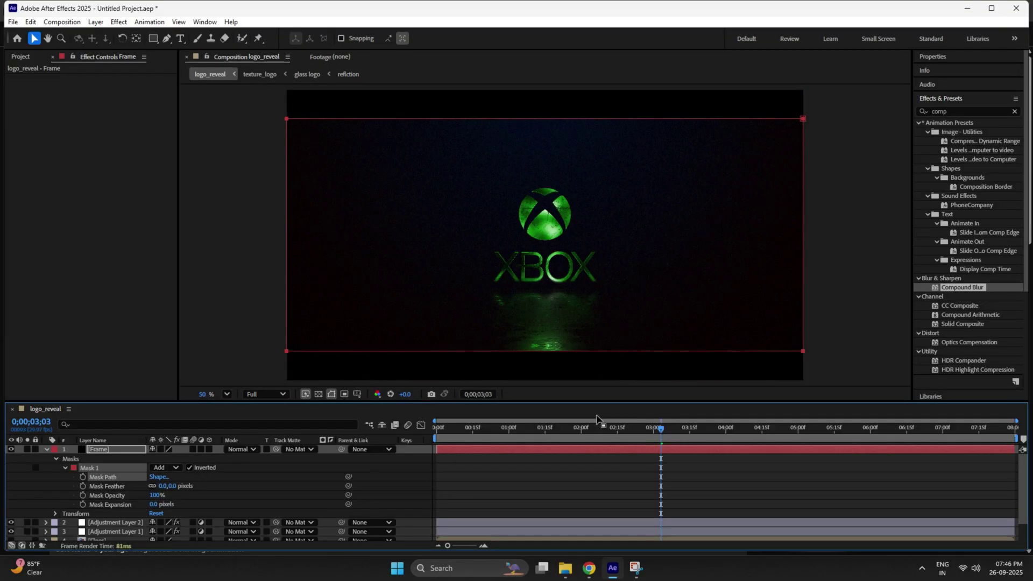
key("space")
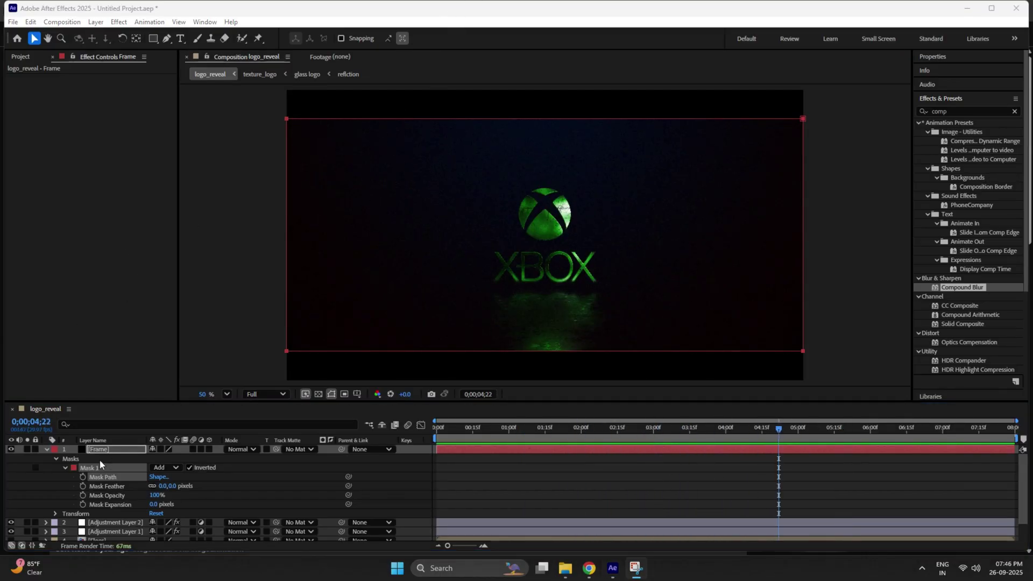
left_click(46, 449)
left_click(82, 524)
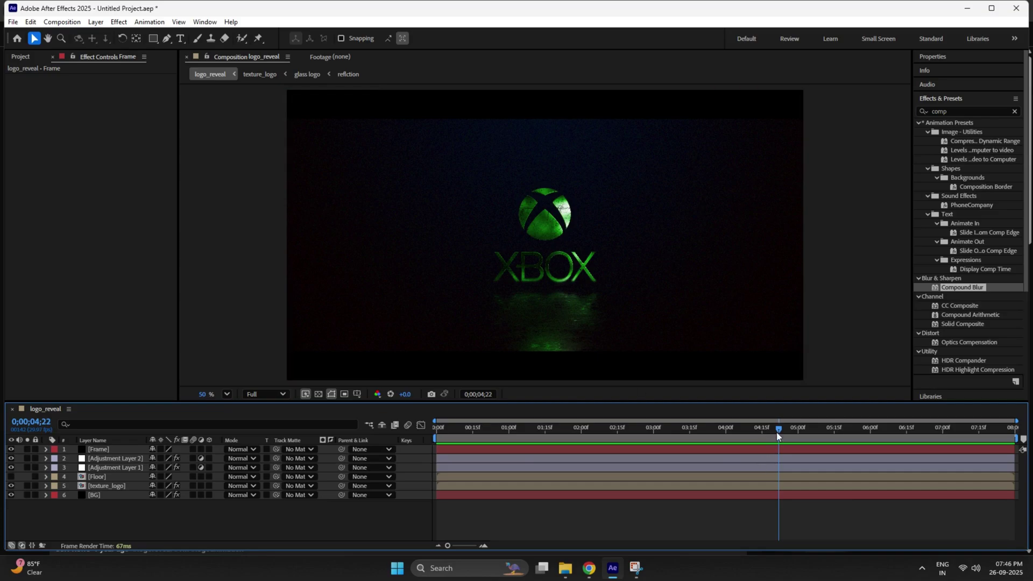
left_click_drag(776, 432, 382, 433)
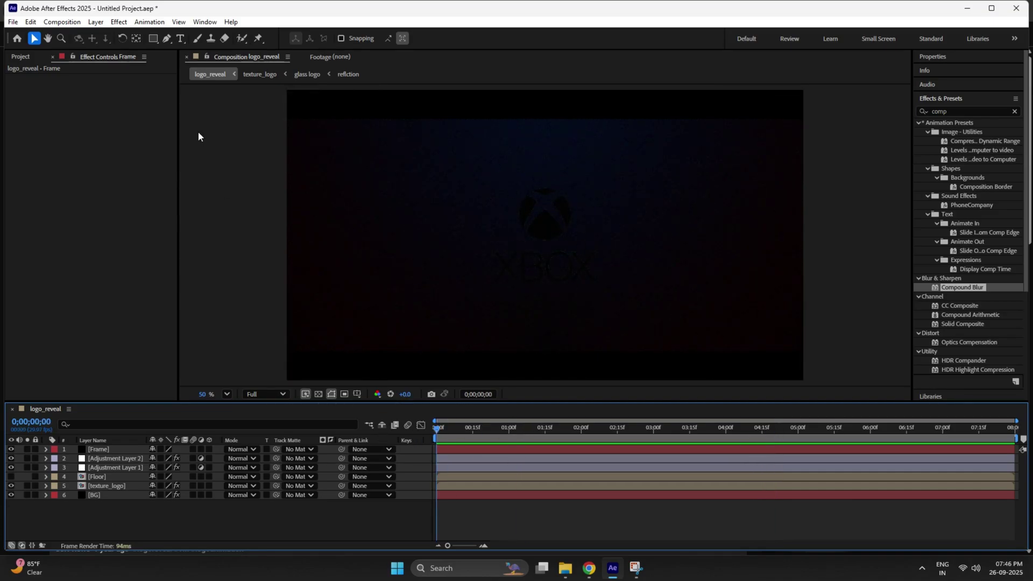
Keyframe texture_logo's Opacity at 100% at 2;00 and 0% at 0;00 for the fade-in.
left_click(106, 485)
key("t")
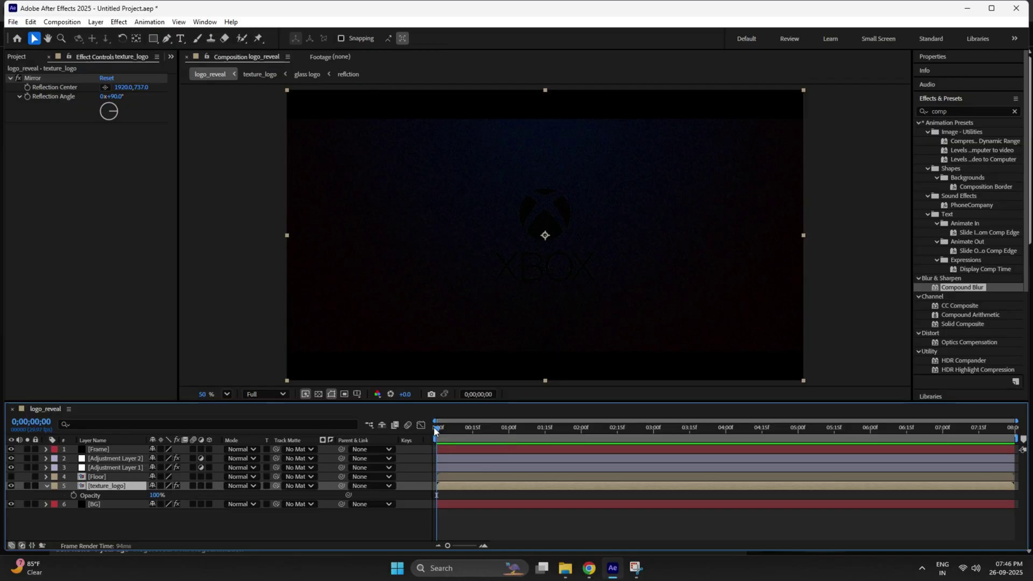
left_click_drag(434, 430, 580, 453)
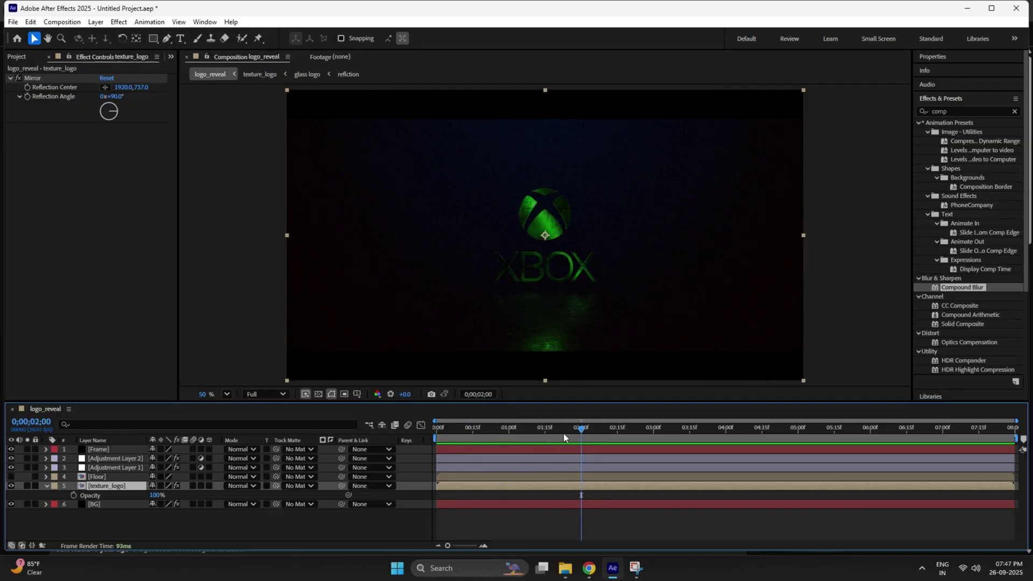
left_click(74, 495)
key("Home")
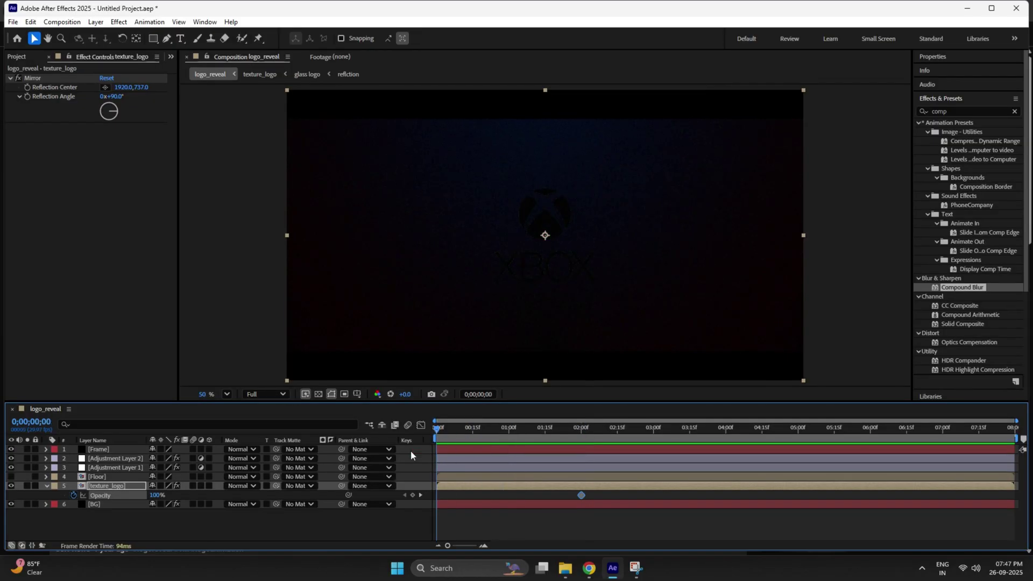
left_click(156, 495)
type("0")
key("Return")
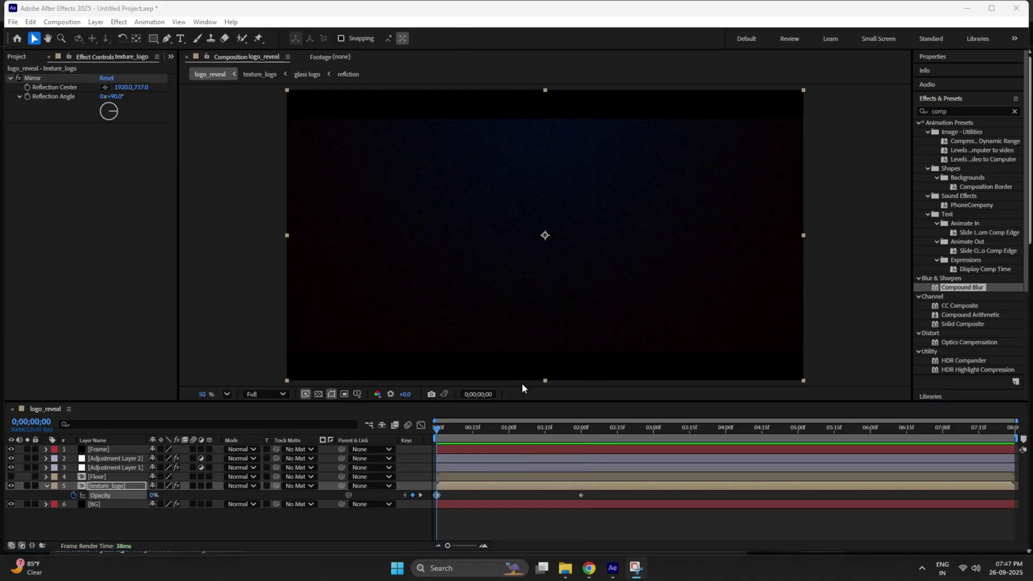
Add a 100% Opacity keyframe at 6;00 and 0% at the last frame for the fade-out.
left_click(869, 428)
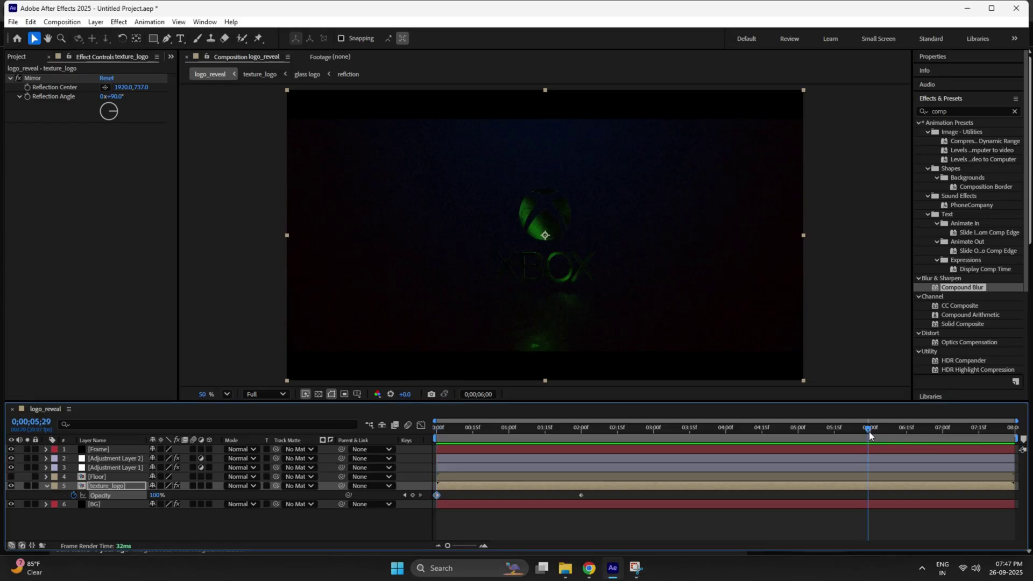
left_click_drag(869, 435, 871, 435)
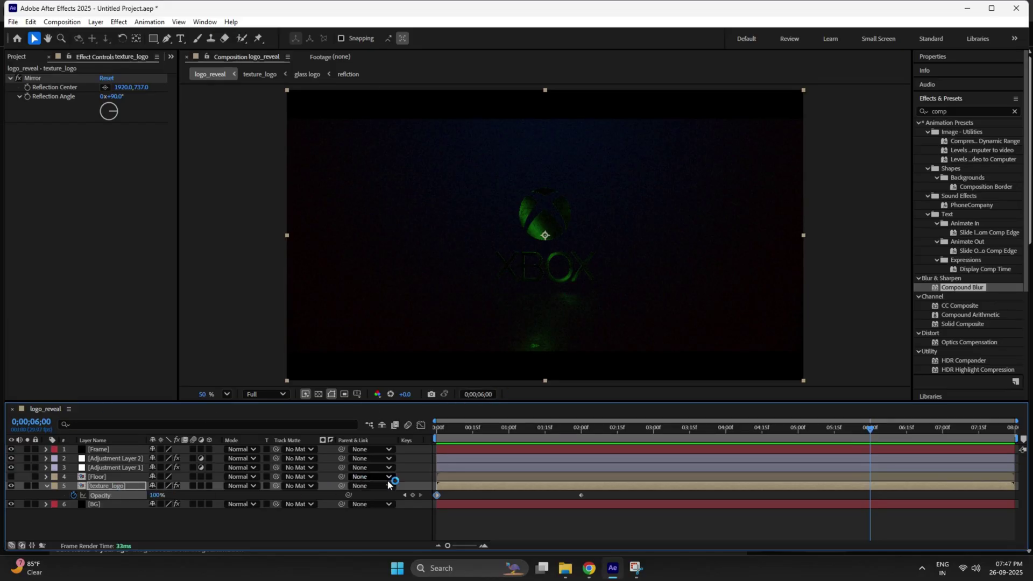
left_click(412, 495)
key("End")
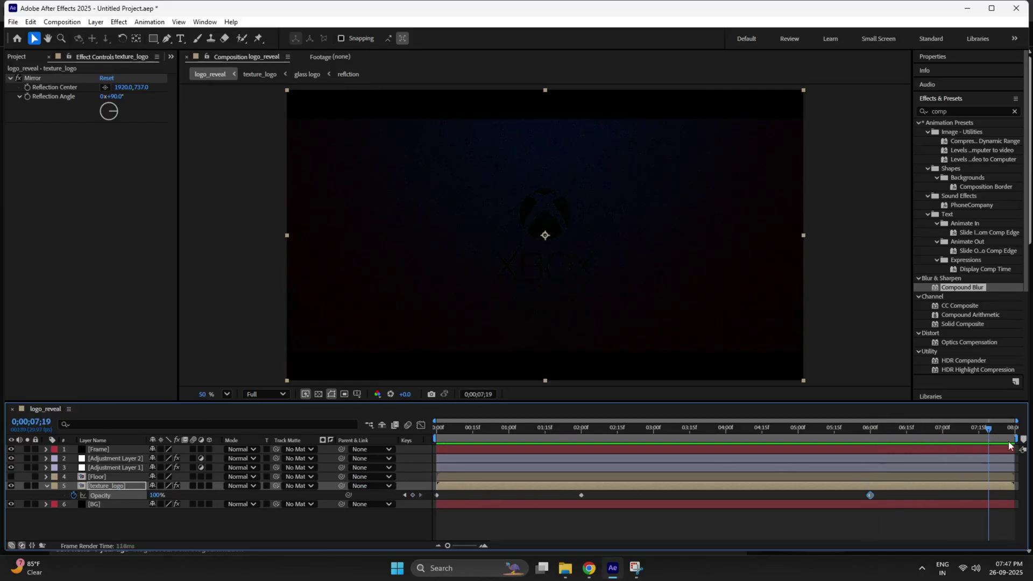
left_click(413, 495)
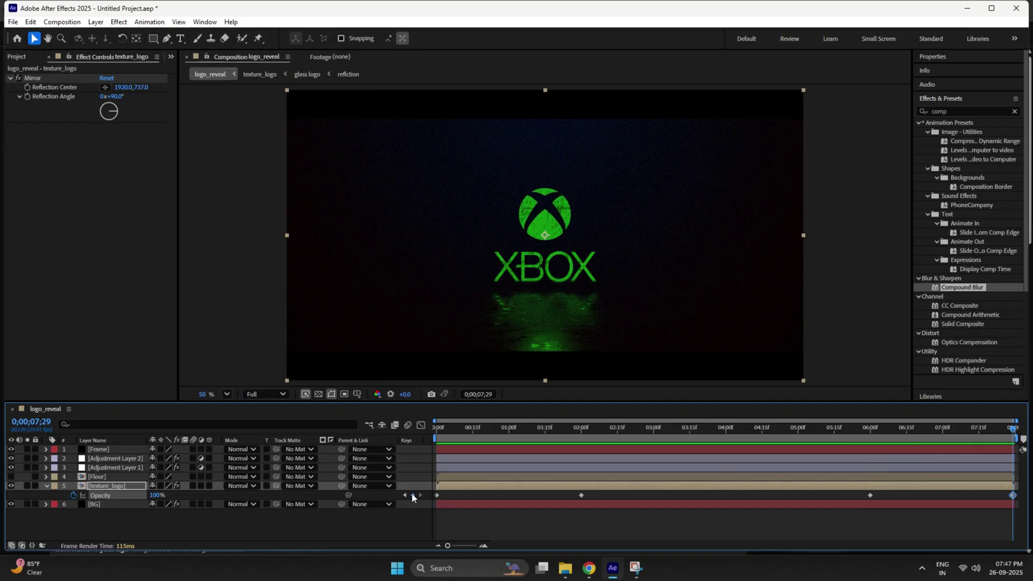
left_click(158, 495)
type("0")
key("Return")
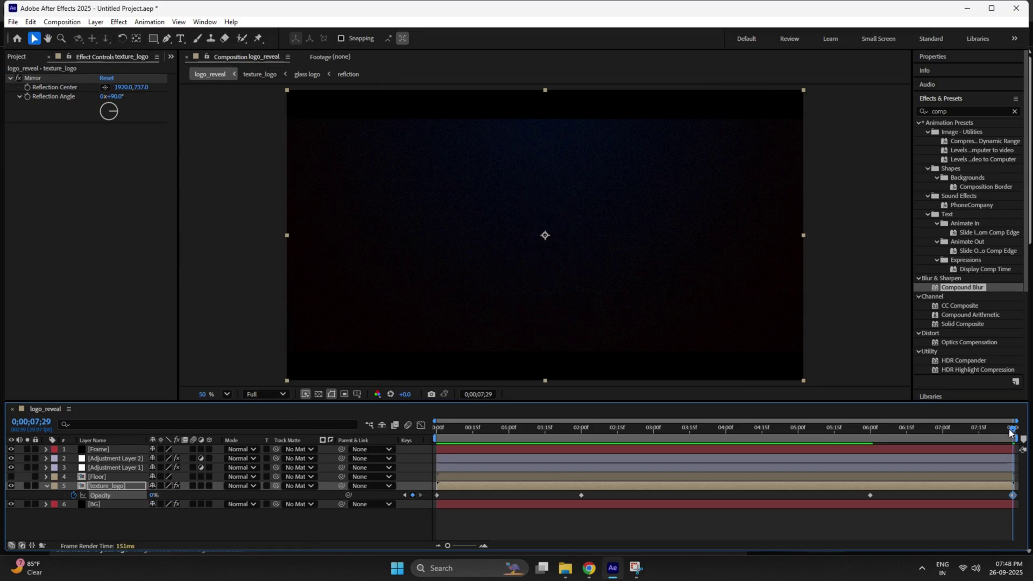
mouse_move(1011, 432)
left_mouse_down()
mouse_move(825, 514)
mouse_move(1004, 401)
left_mouse_up()
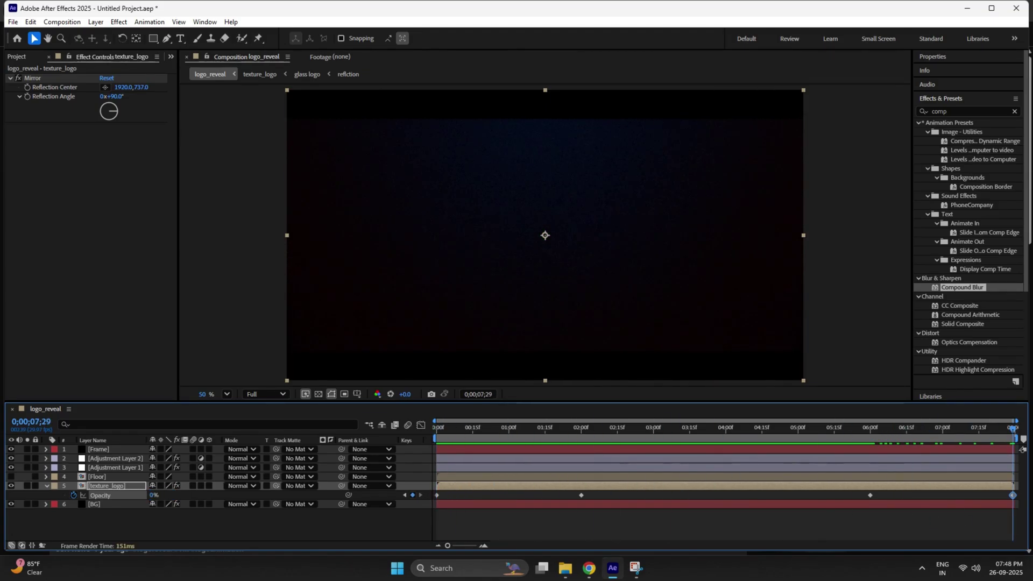
left_click(1004, 403)
key("Home")
left_click(226, 394)
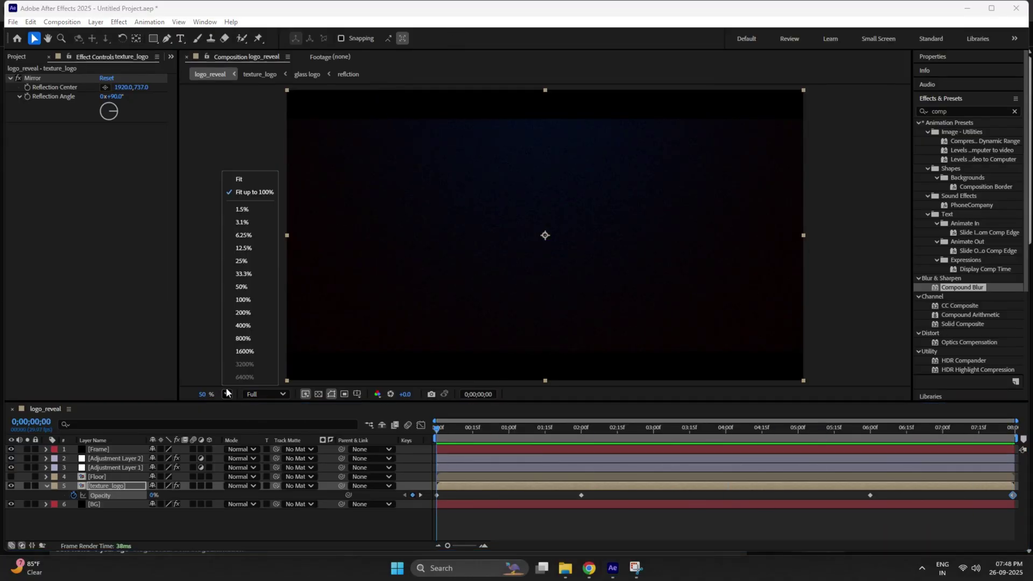
left_click(257, 192)
key("space")
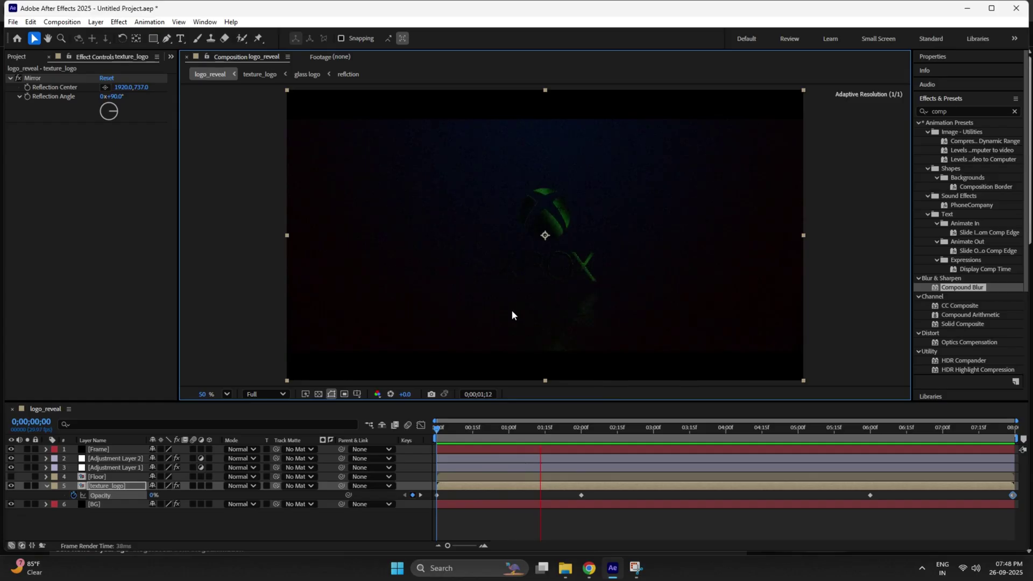
left_click(158, 525)
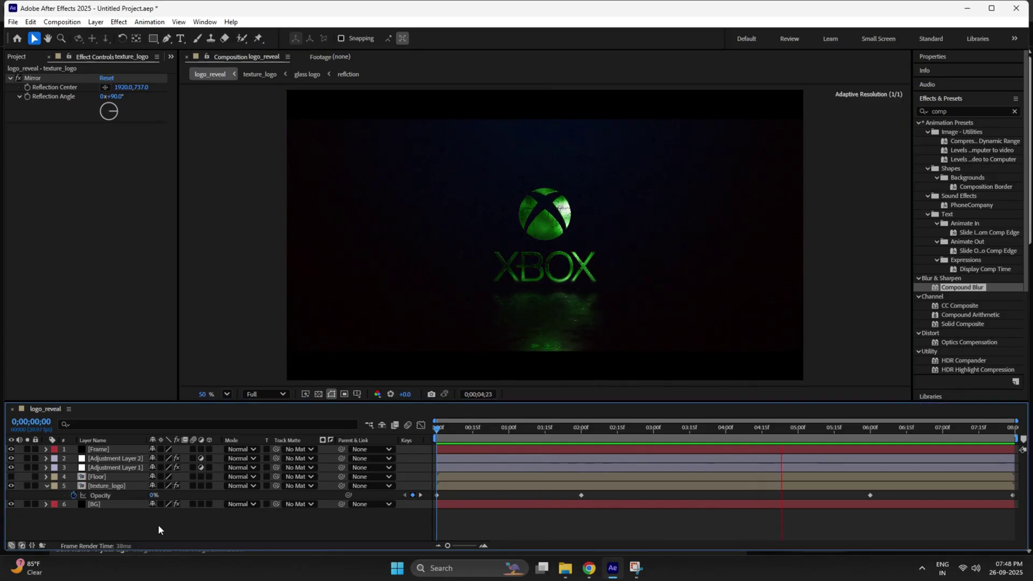